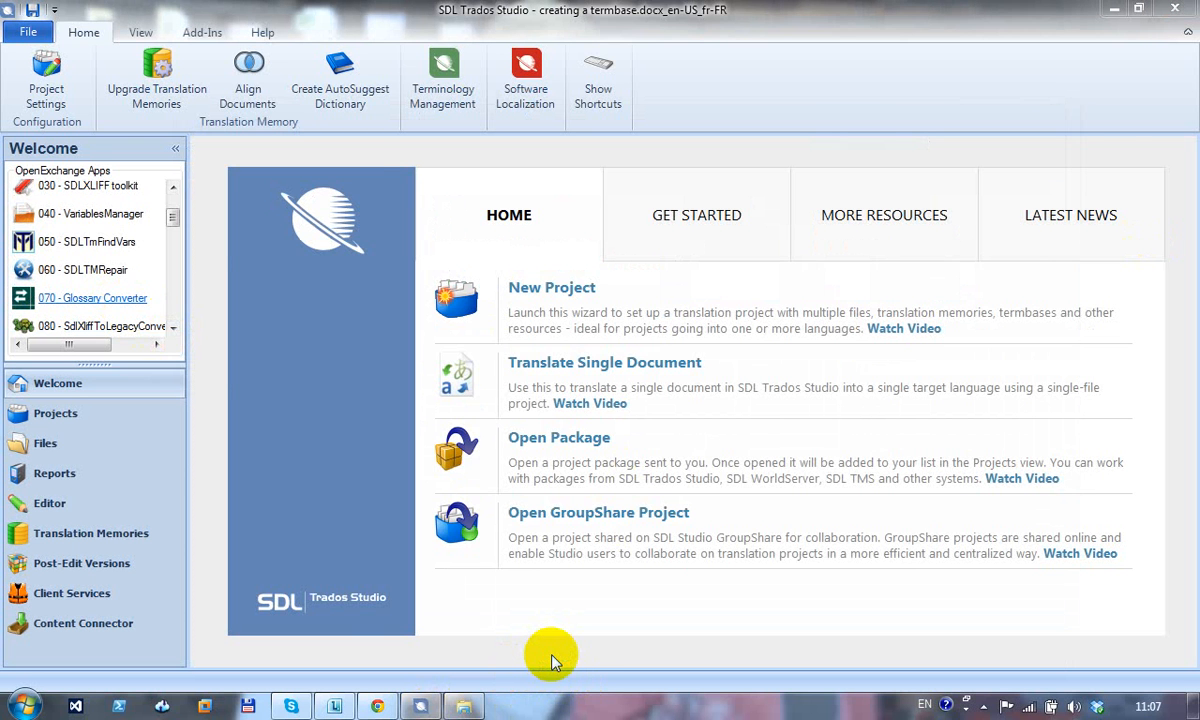
Convert Glossary.xlsx into a MultiTerm termbase with the Glossary Converter, exit the converter and select Glossary.sdltb
left_click(462, 706)
left_click_drag(500, 293, 247, 287)
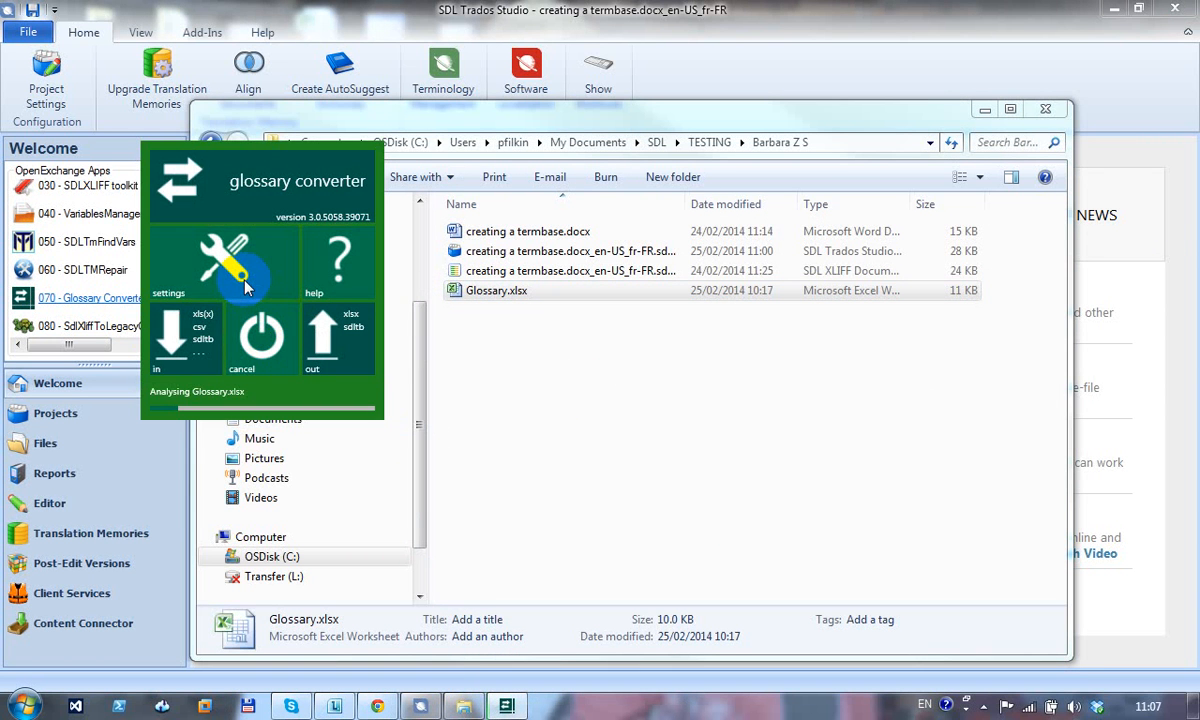
left_click(395, 491)
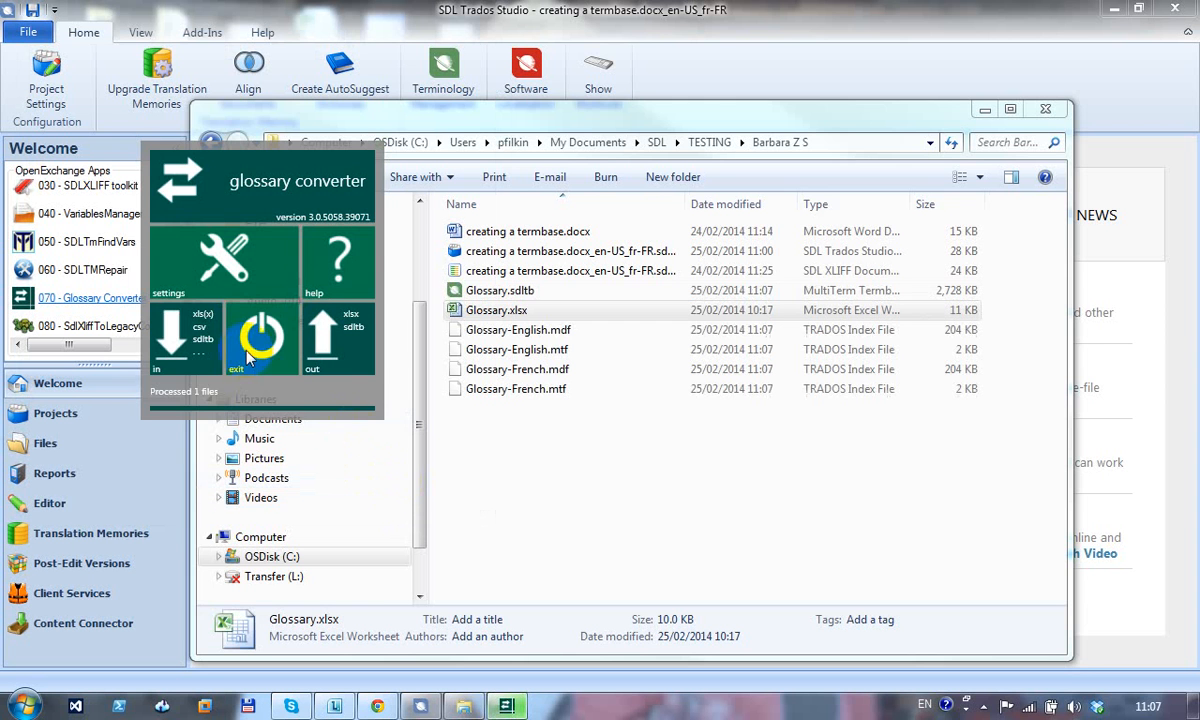
left_click(252, 345)
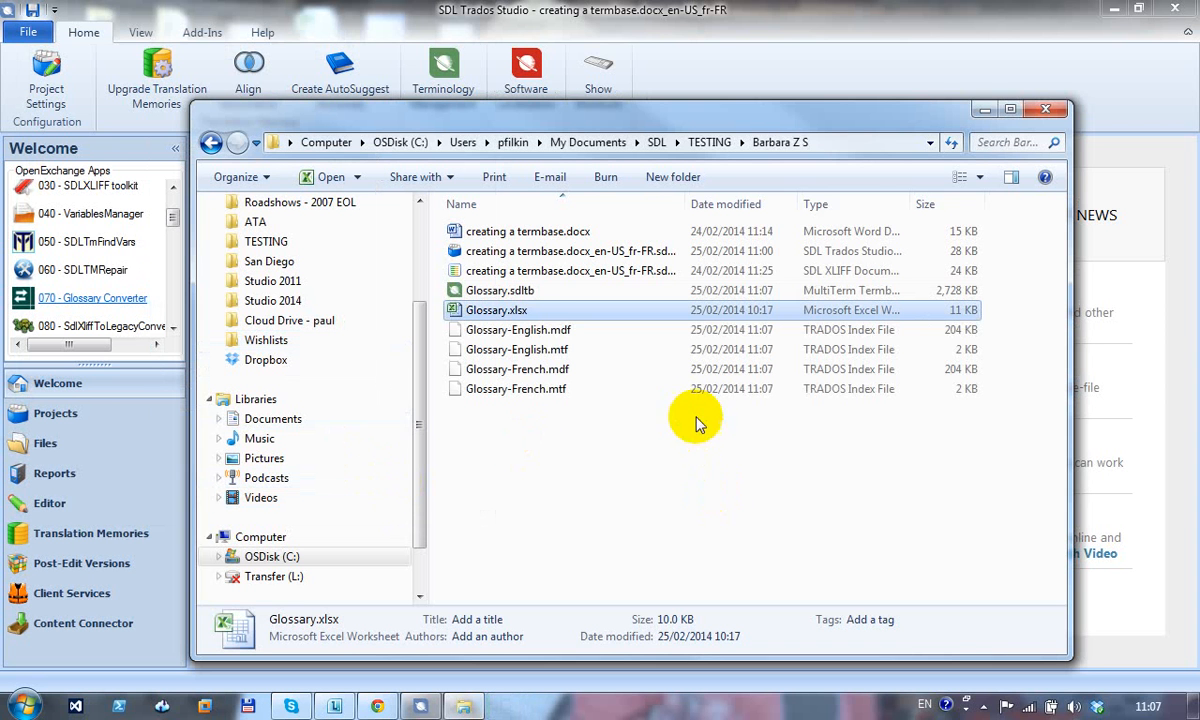
left_click(510, 291)
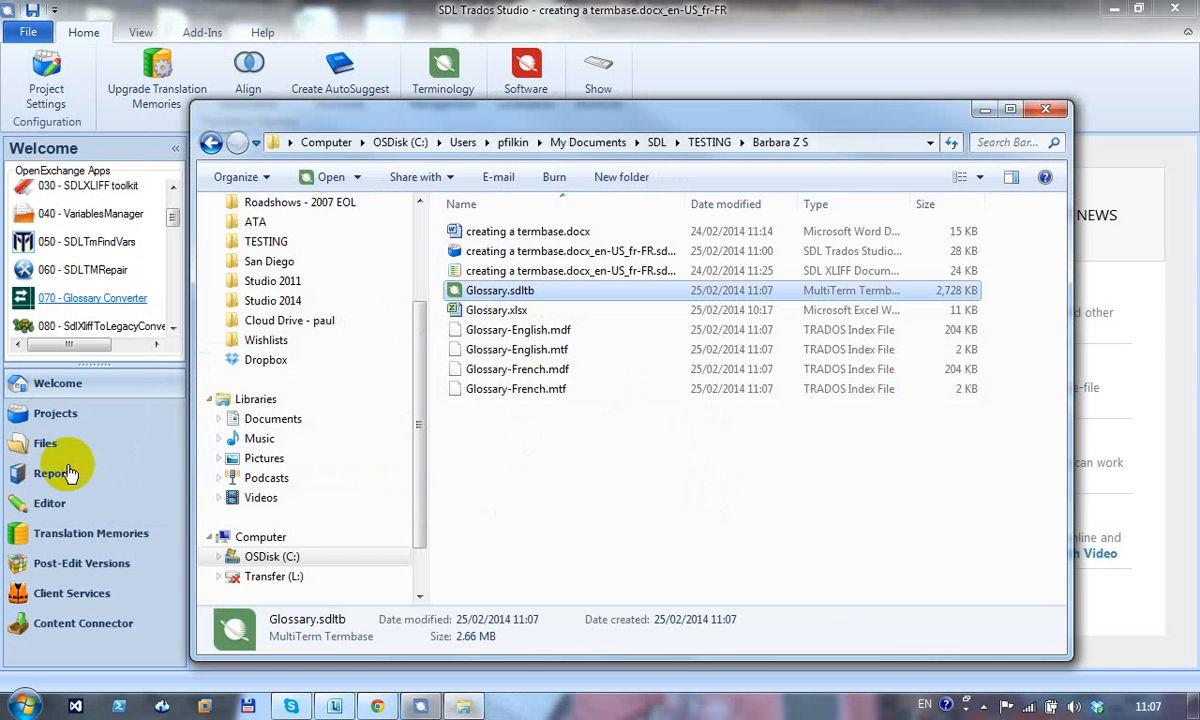
Open the project's French file "creating a termbase.docx_en-US_fr-FR.sdlxliff" for translation in the Editor
left_click(70, 416)
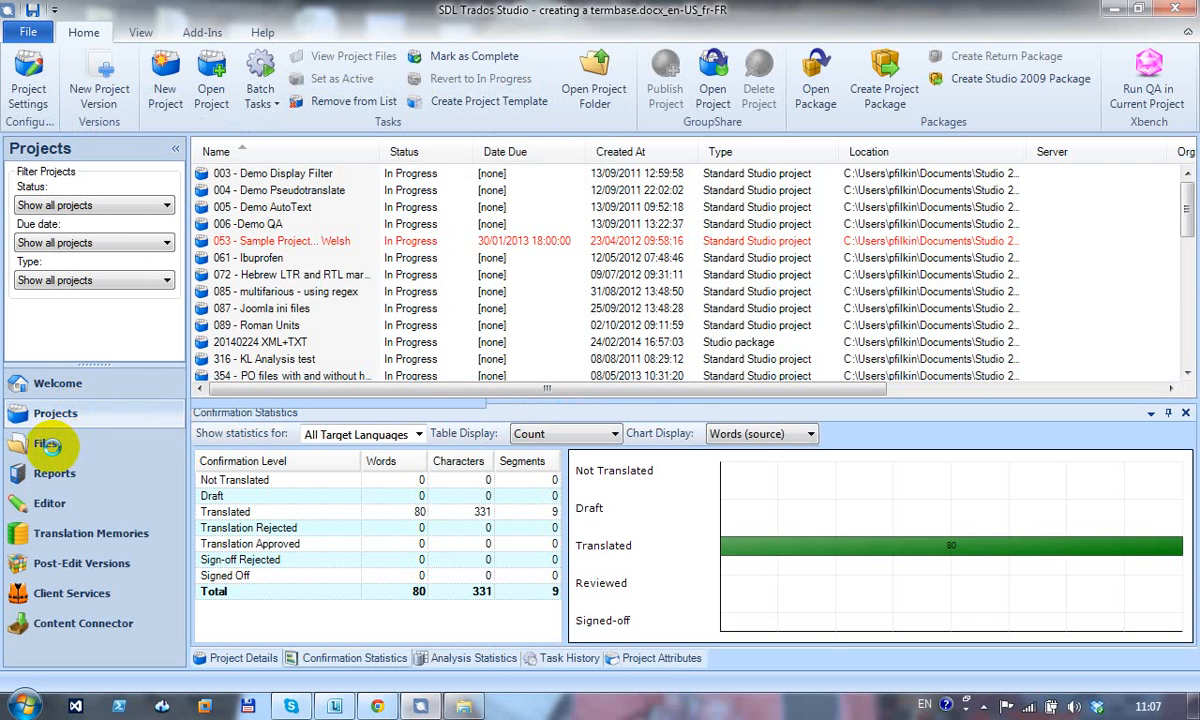
left_click(50, 445)
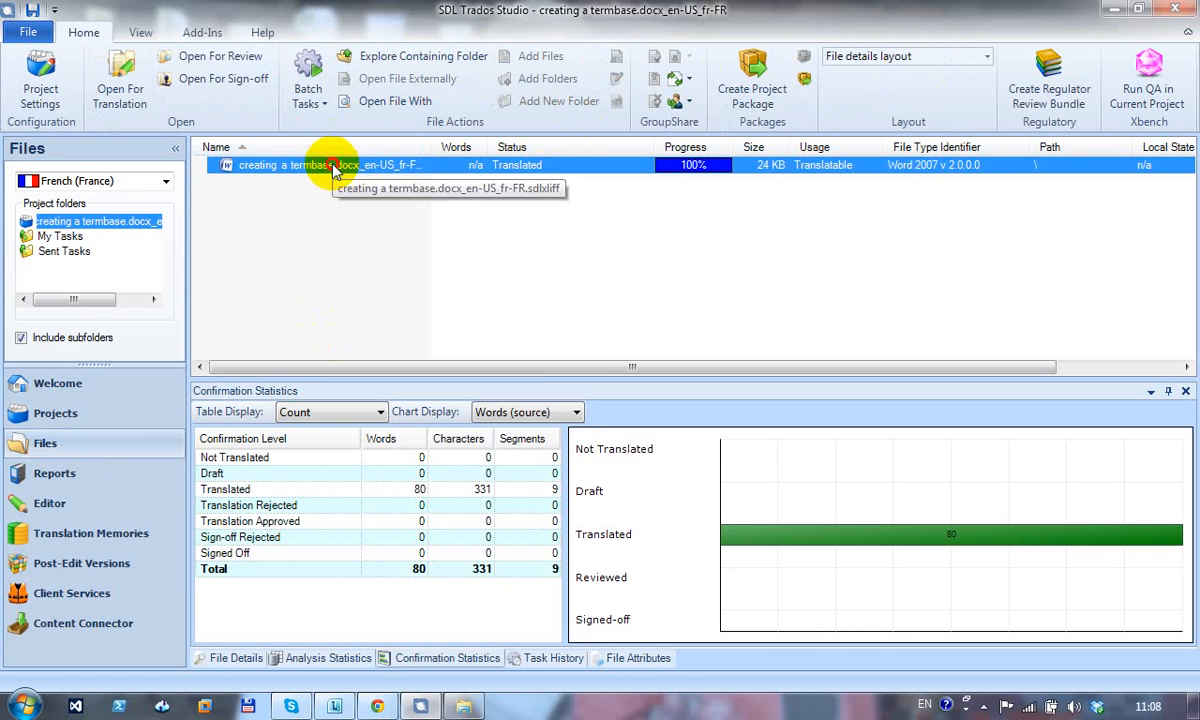
double_click(333, 170)
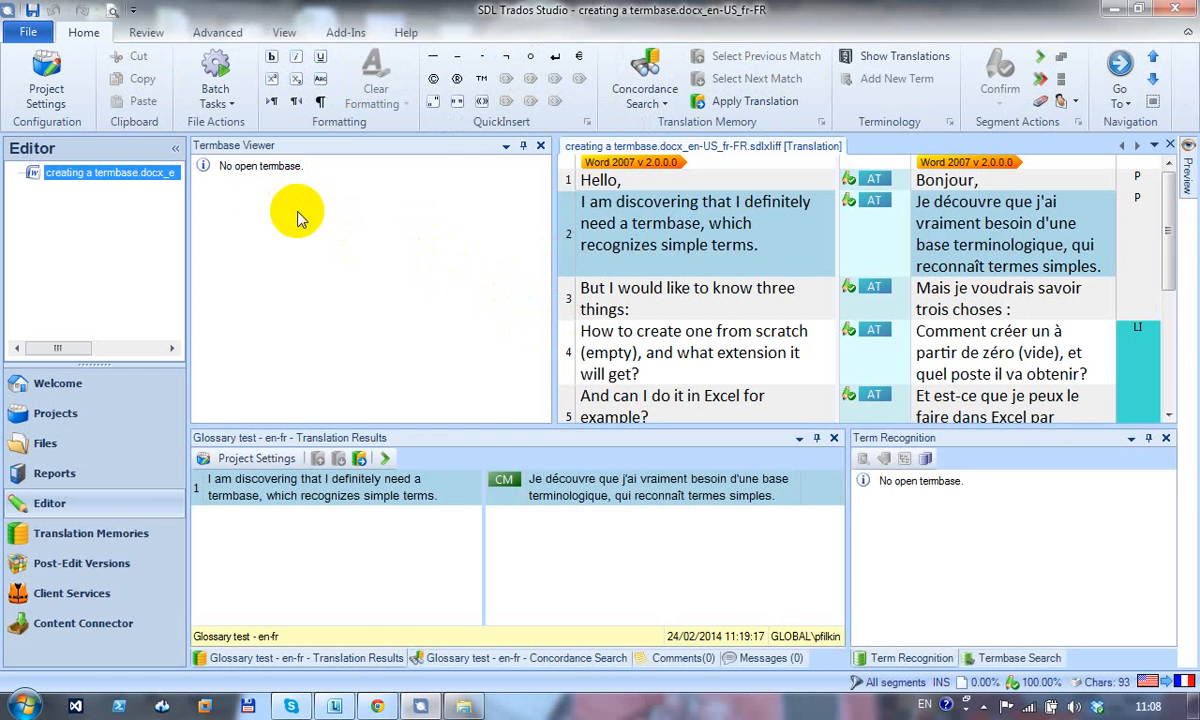
Add the Glossary.sdltb termbase to the project settings for all language pairs and apply the settings
left_click(45, 96)
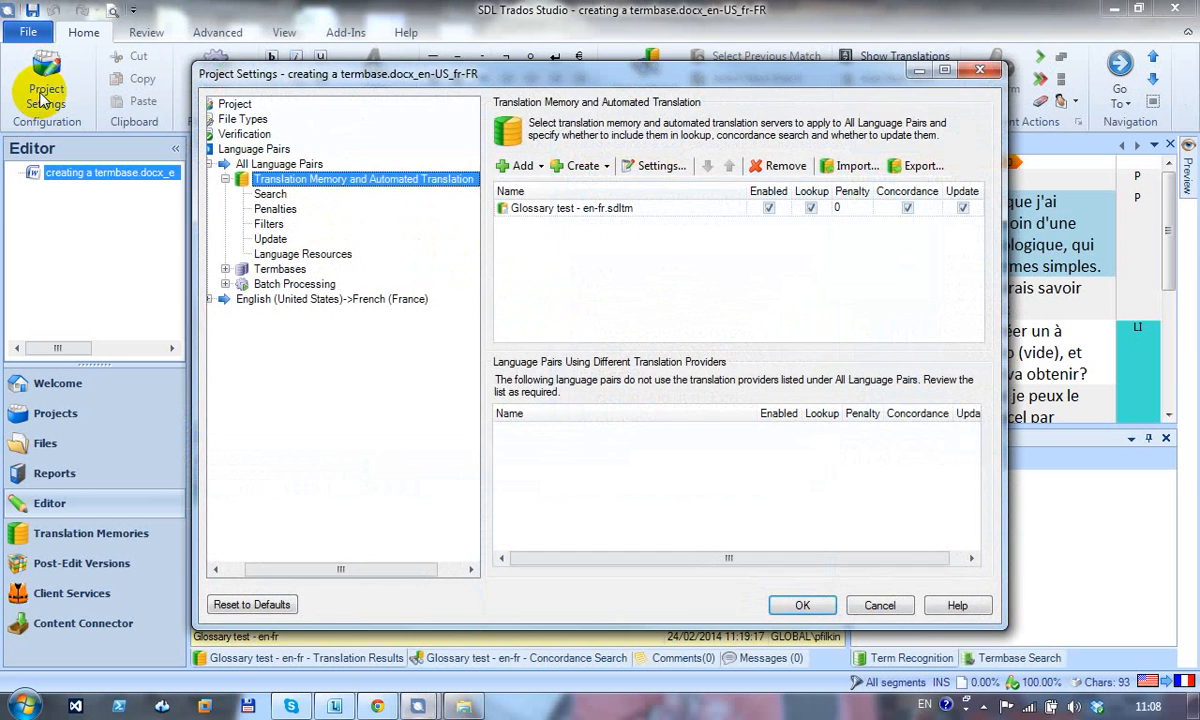
left_click(979, 70)
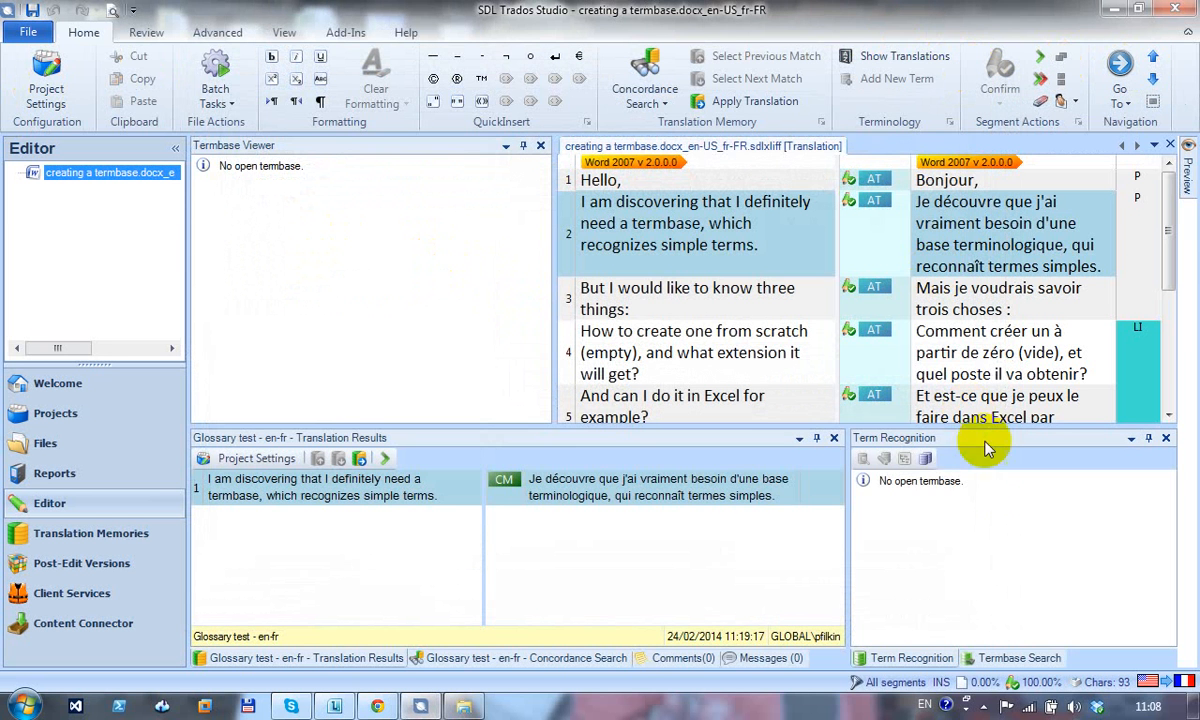
left_click(926, 462)
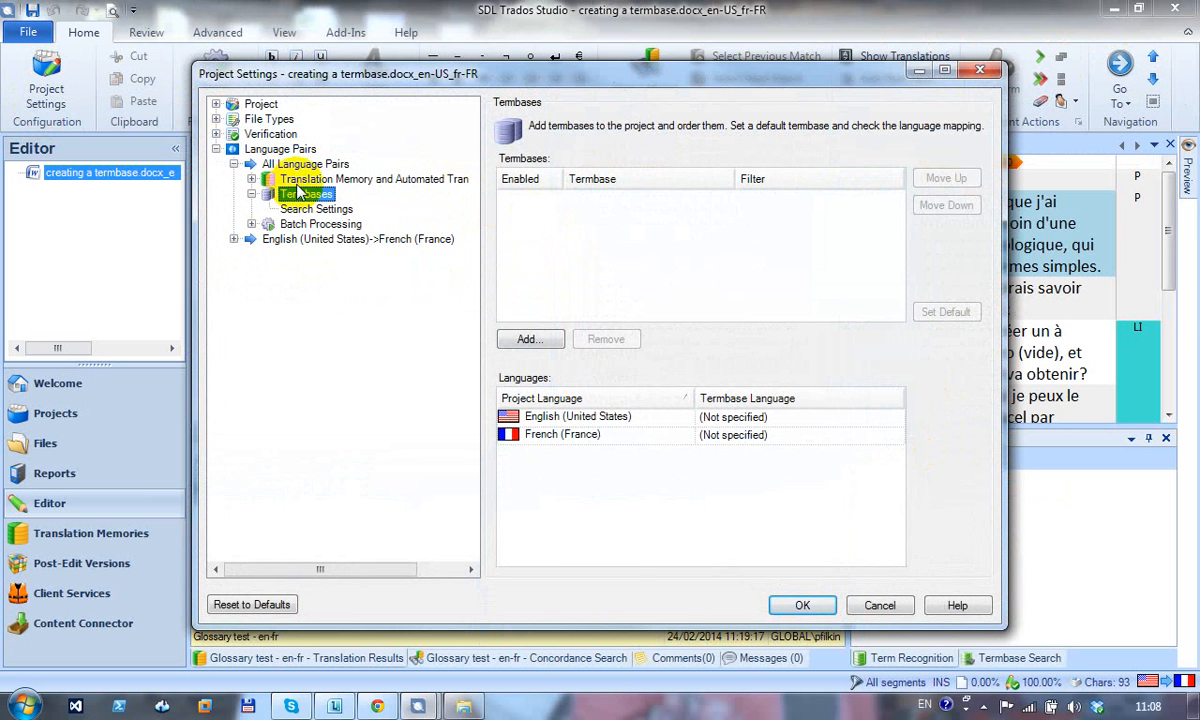
left_click(527, 343)
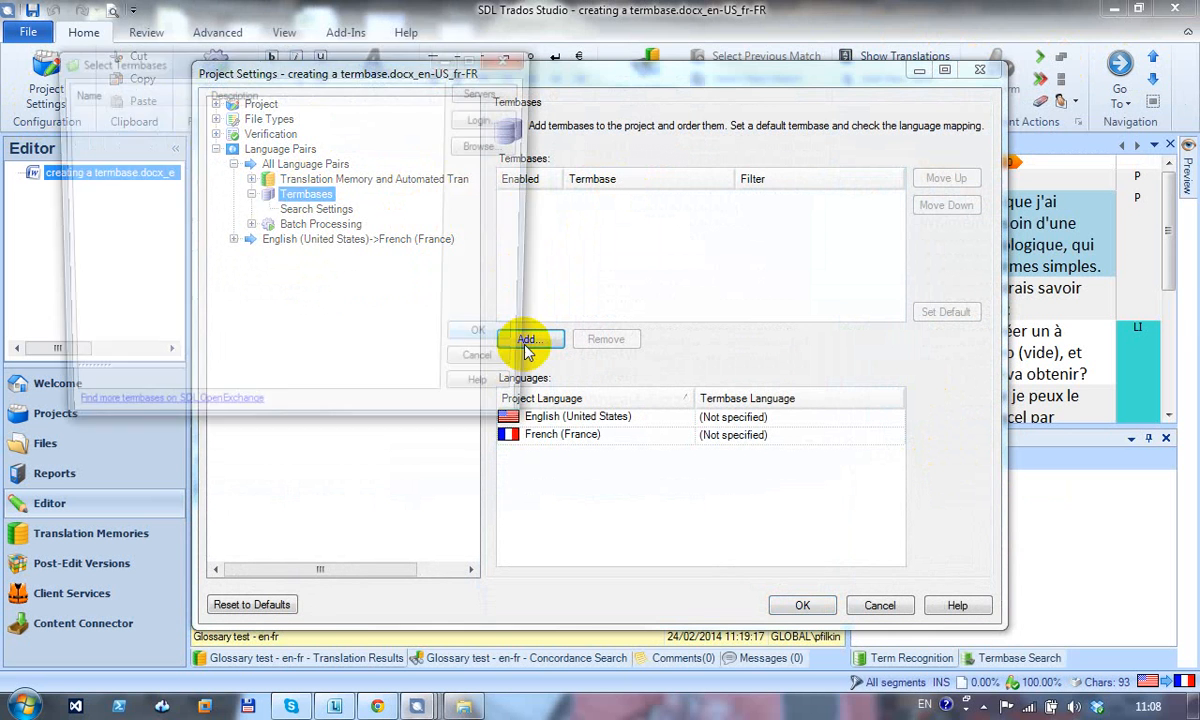
left_click(480, 152)
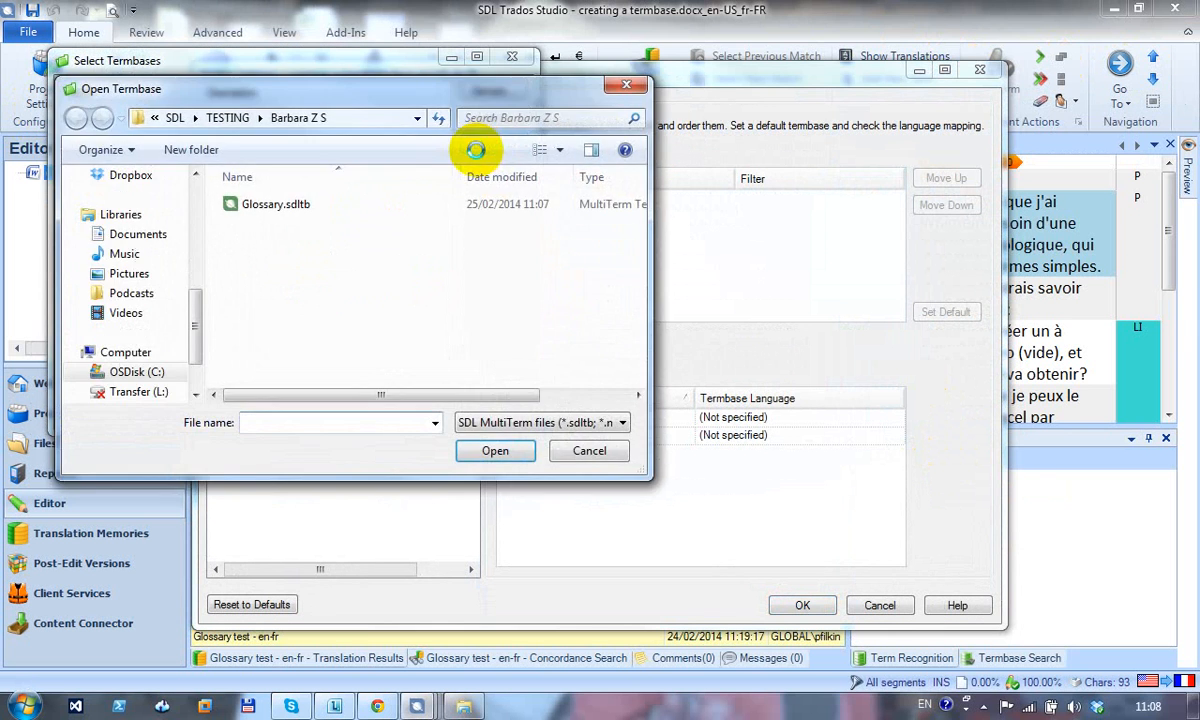
left_click(245, 205)
left_click(495, 451)
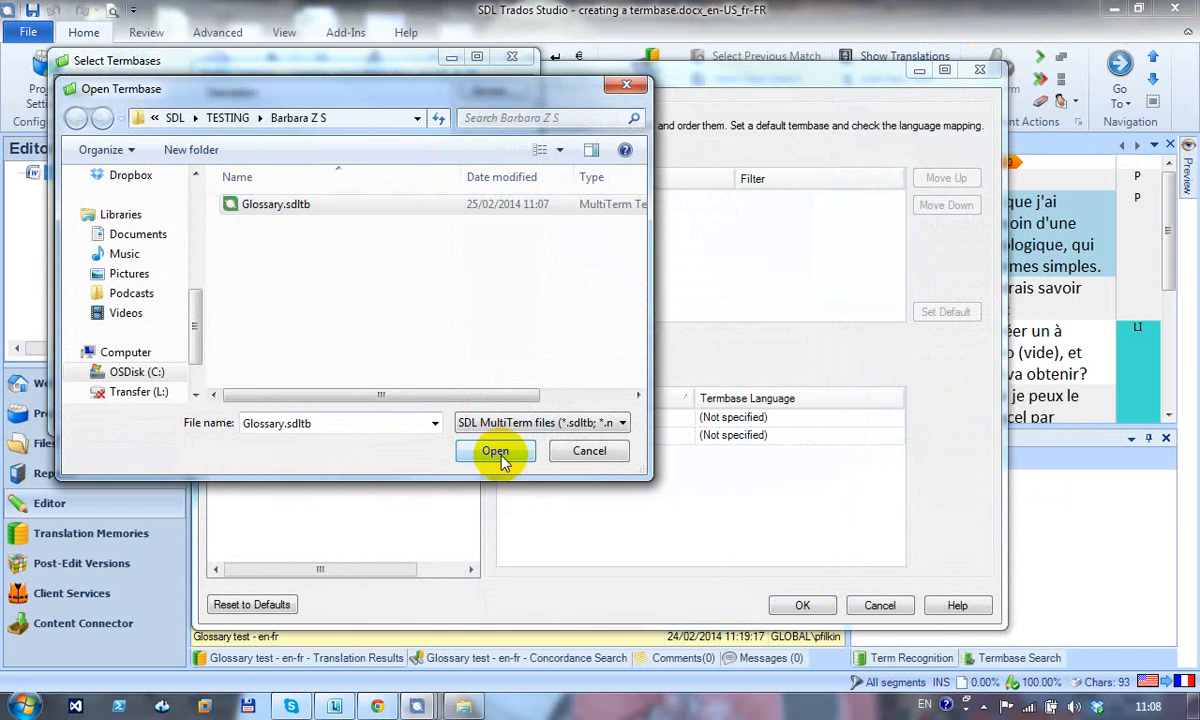
left_click(493, 342)
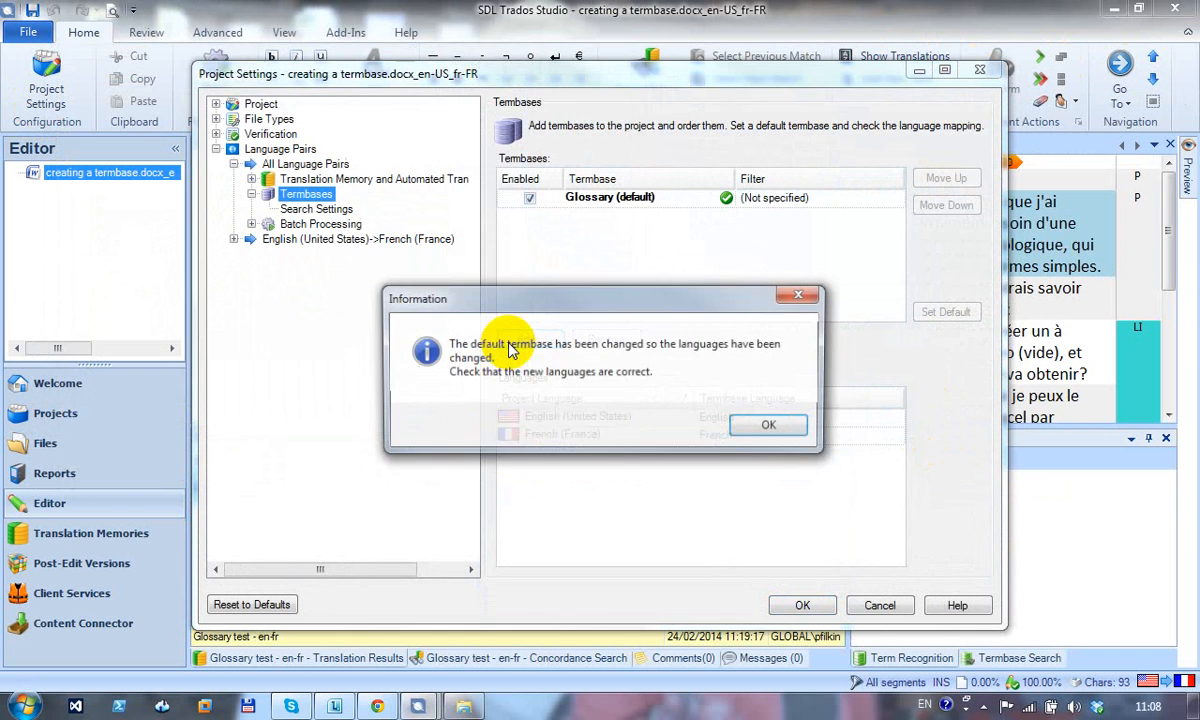
left_click(771, 354)
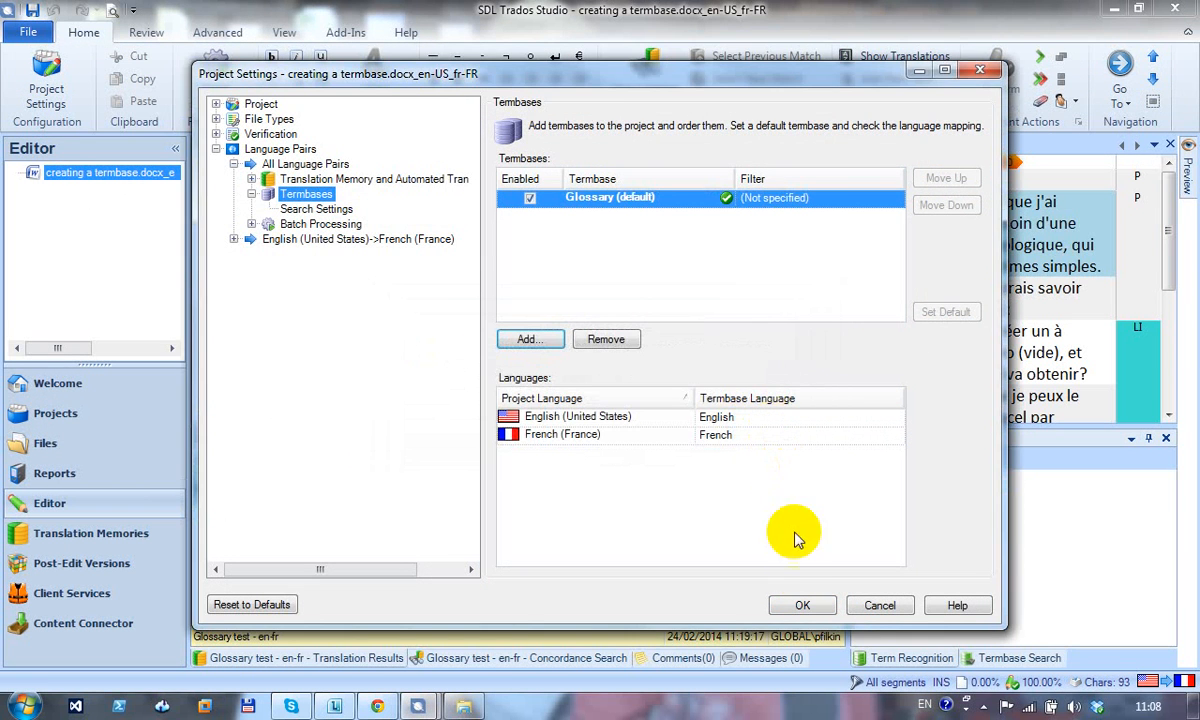
left_click(802, 605)
View the termbase entries "Hello", "One" and "simple terms" in the Termbase Viewer
left_click(211, 186)
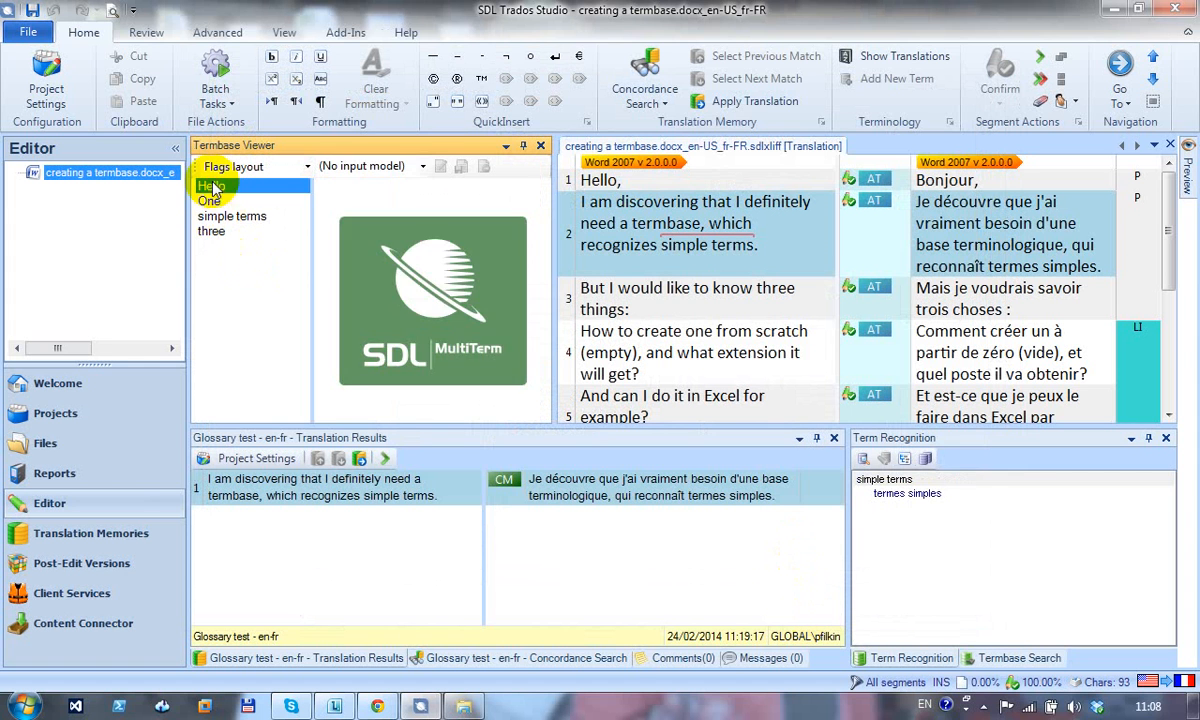
left_click(210, 201)
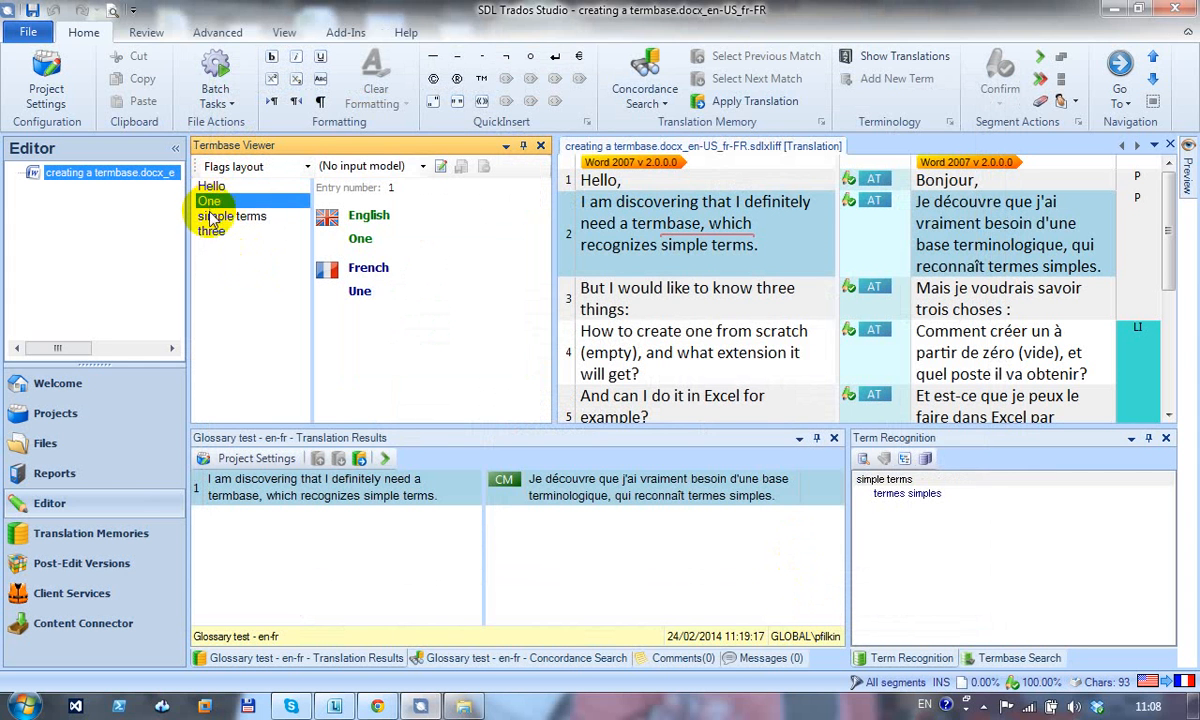
left_click(212, 220)
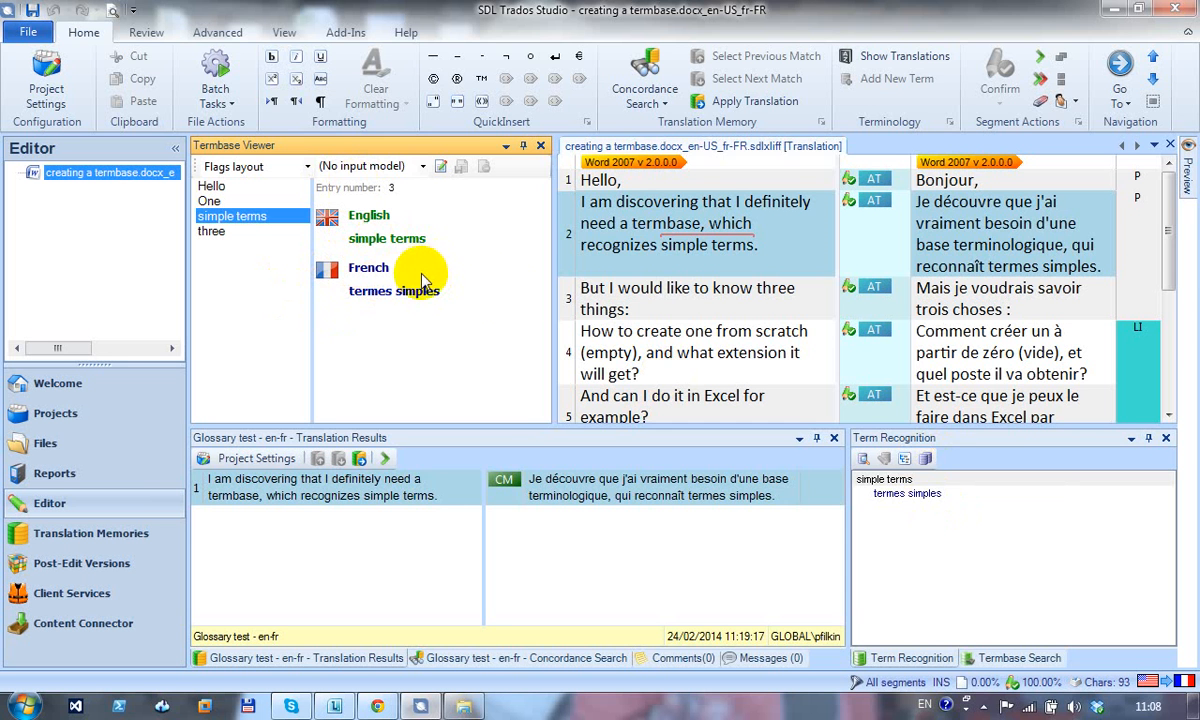
Remove the Glossary termbase from the project's termbase settings and apply the change
left_click(925, 458)
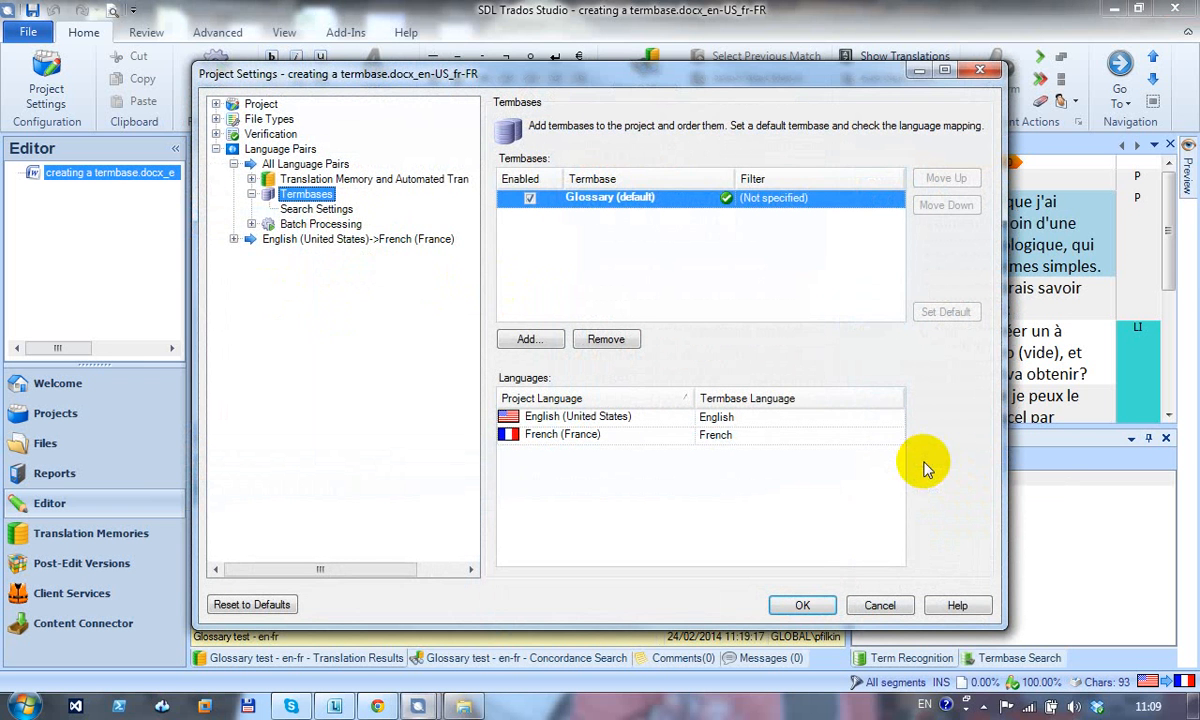
left_click(605, 340)
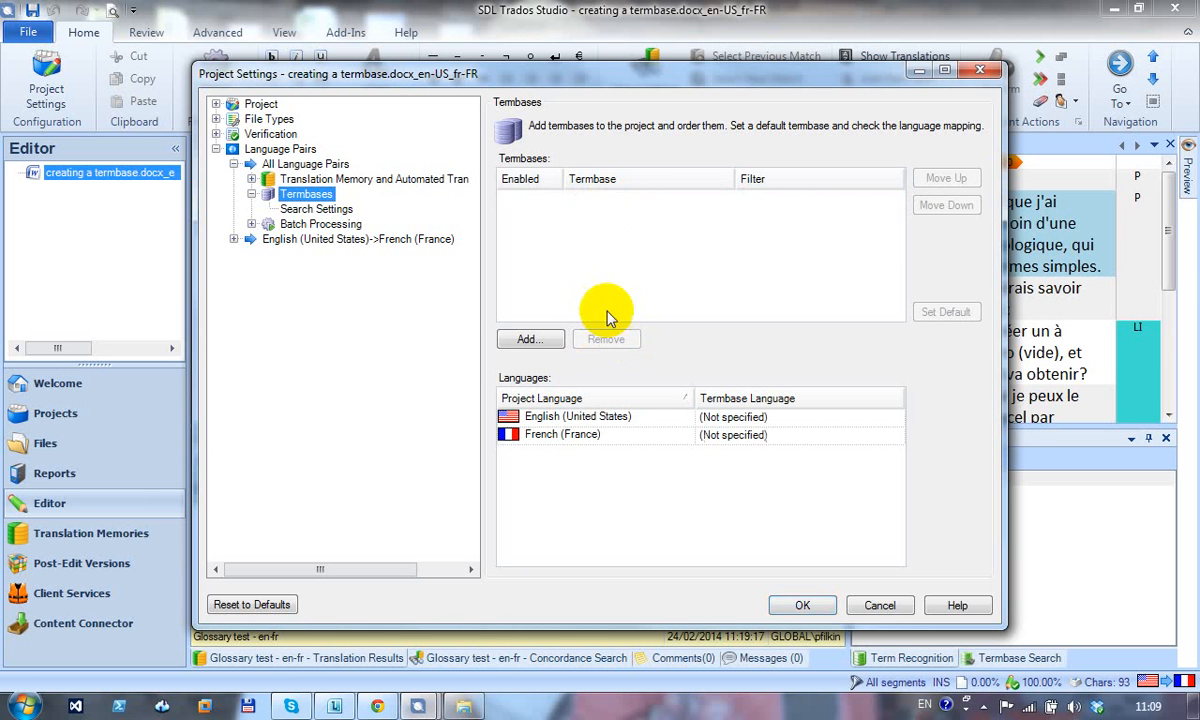
left_click(802, 604)
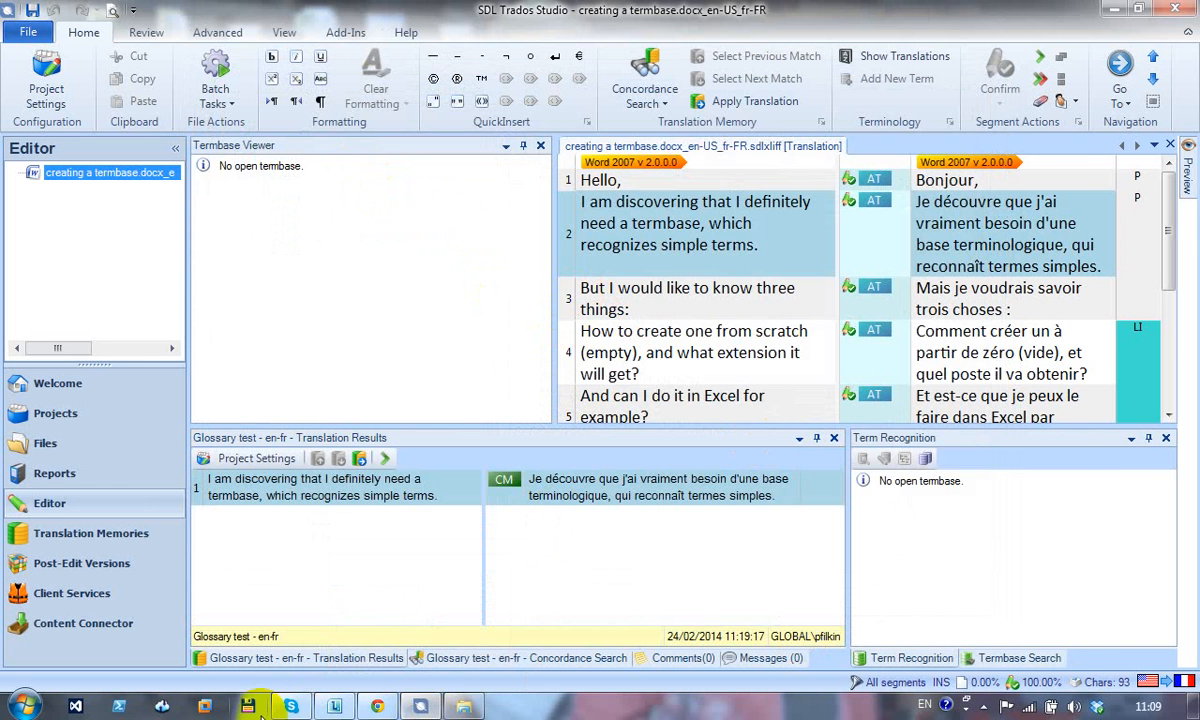
Open Glossary.sdltb from its folder in SDL MultiTerm and browse its English and French term entries
left_click(455, 702)
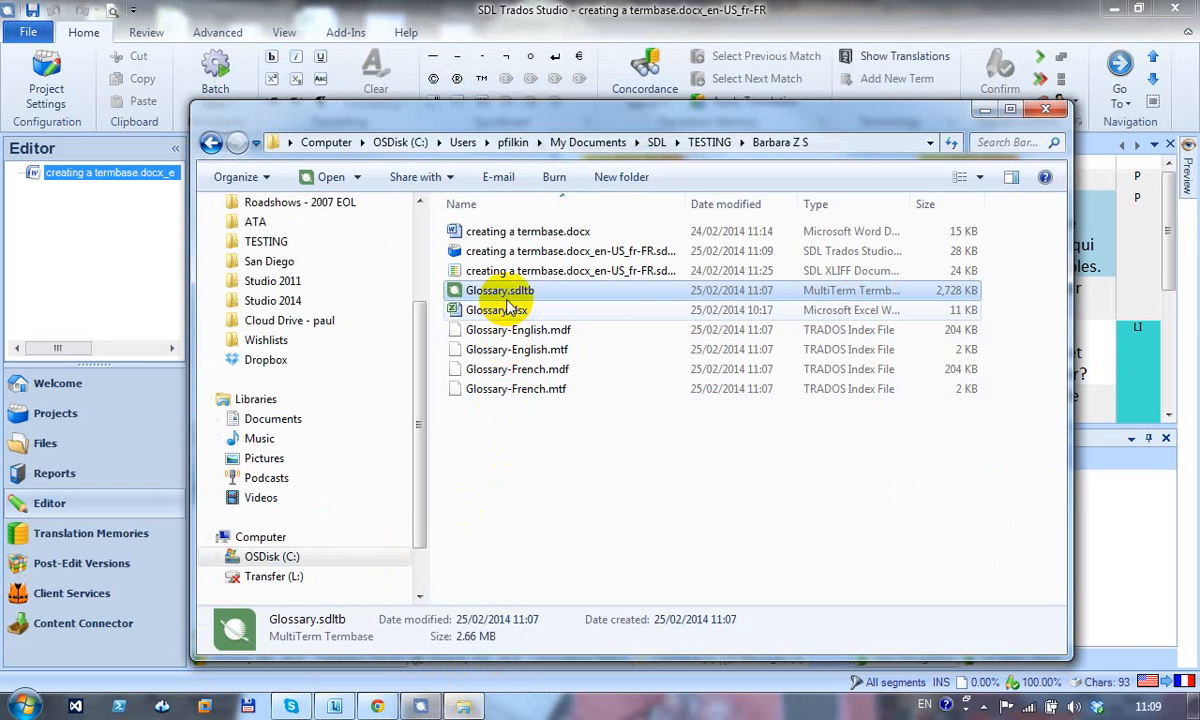
double_click(500, 290)
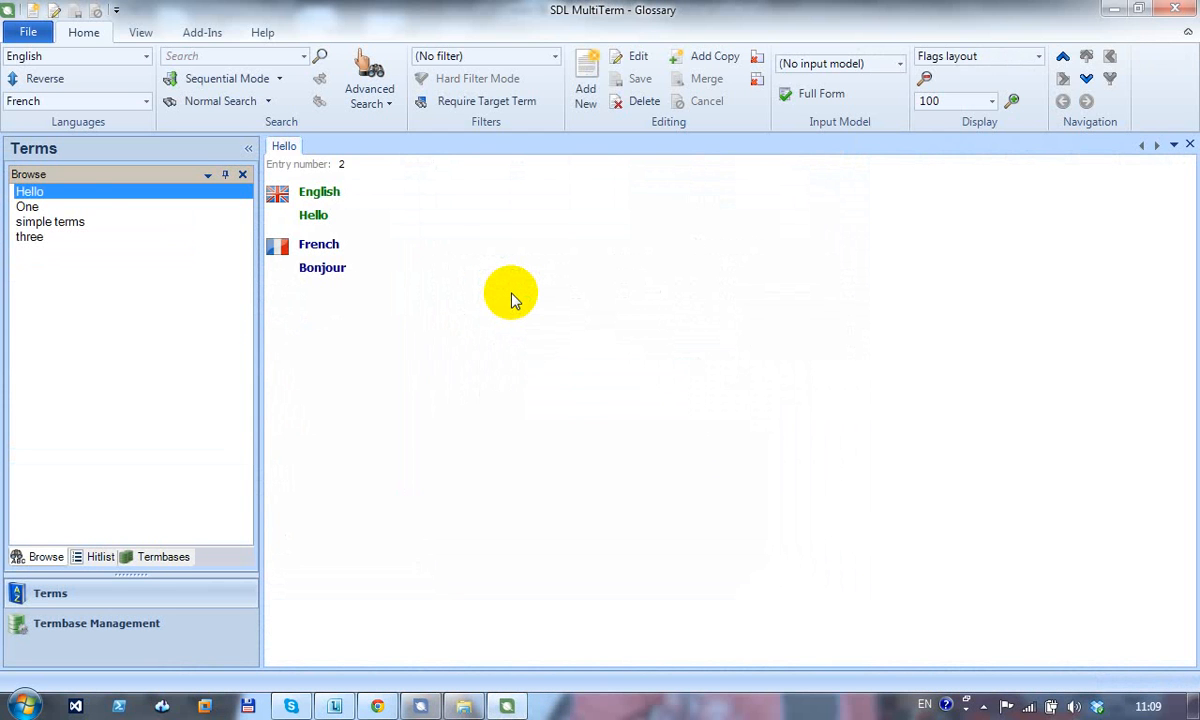
left_click(27, 206)
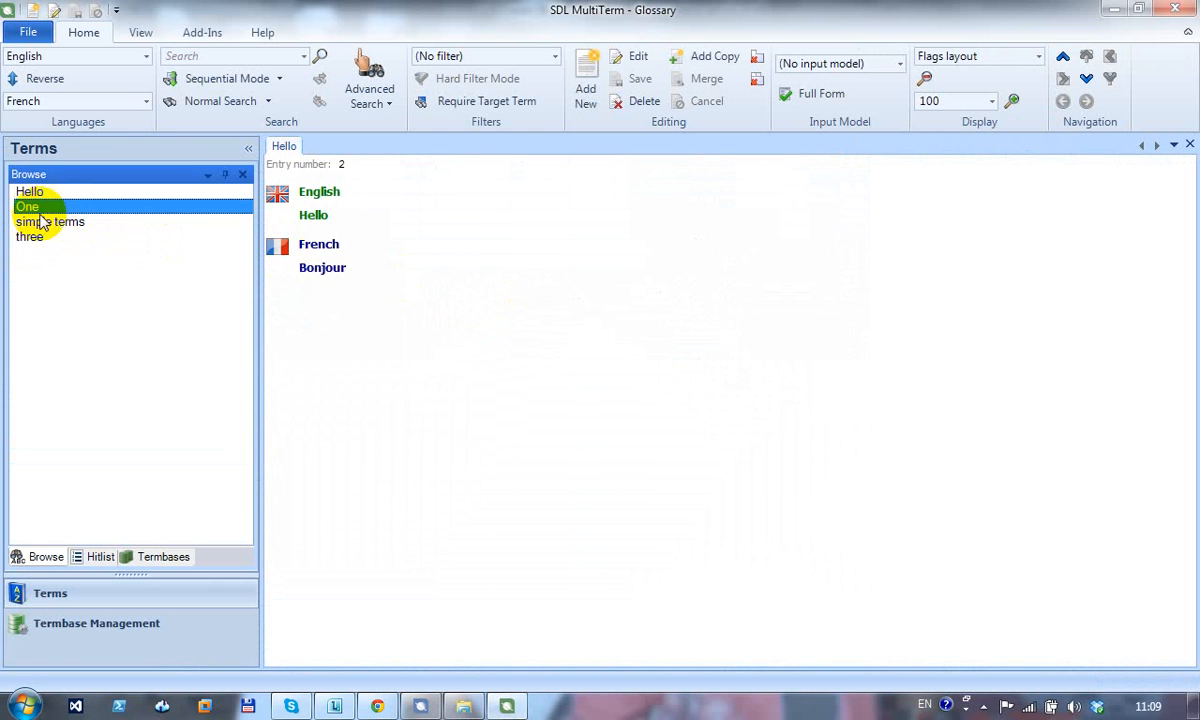
left_click(42, 222)
left_click(38, 236)
left_click(29, 191)
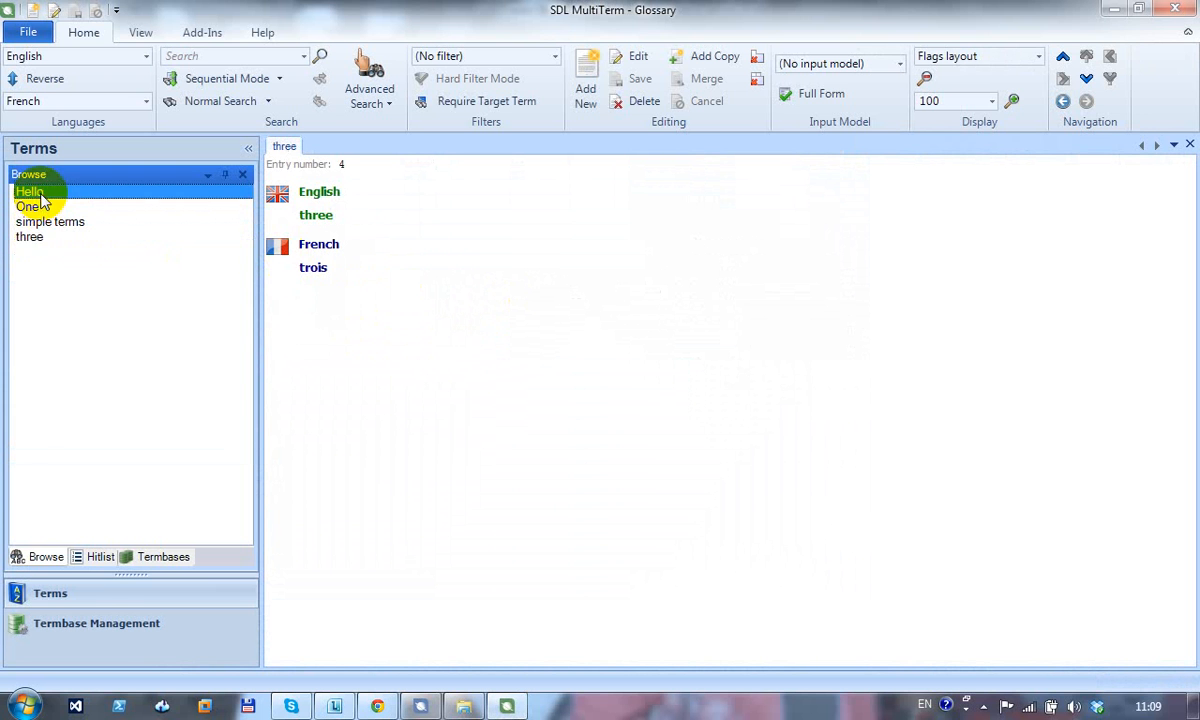
Switch to managing the Glossary termbase and display its definition with languages, entry structure and descriptive fields
left_click(82, 626)
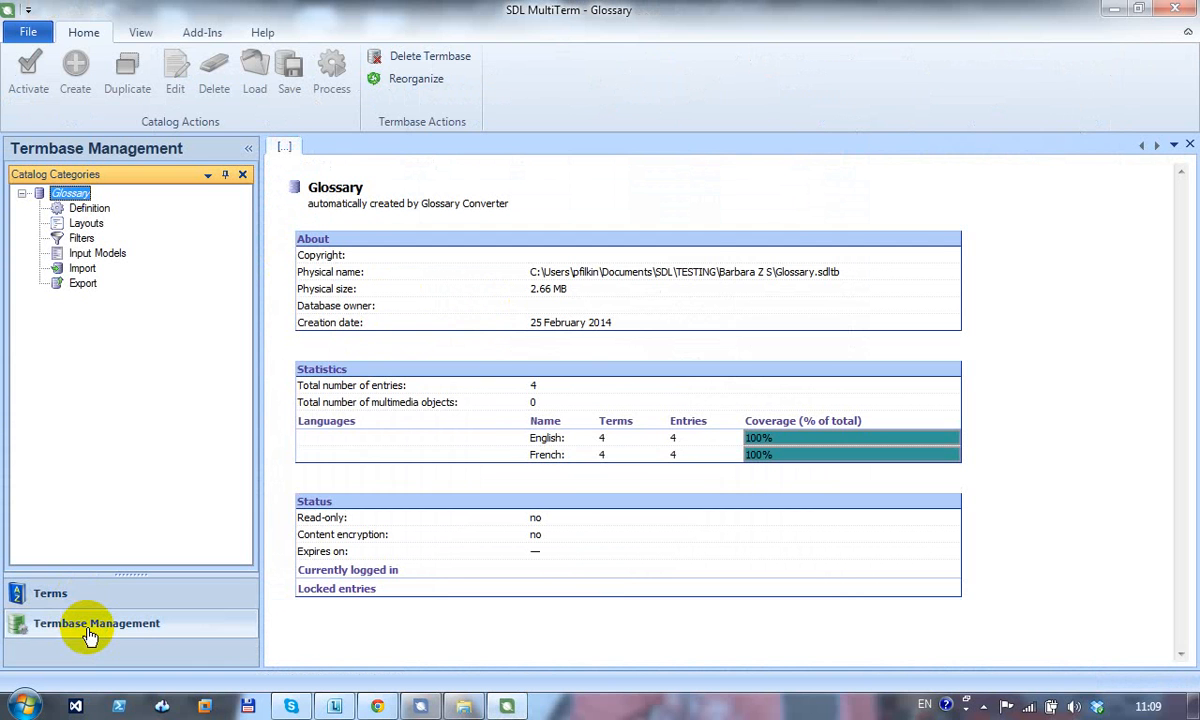
left_click(86, 223)
left_click(89, 208)
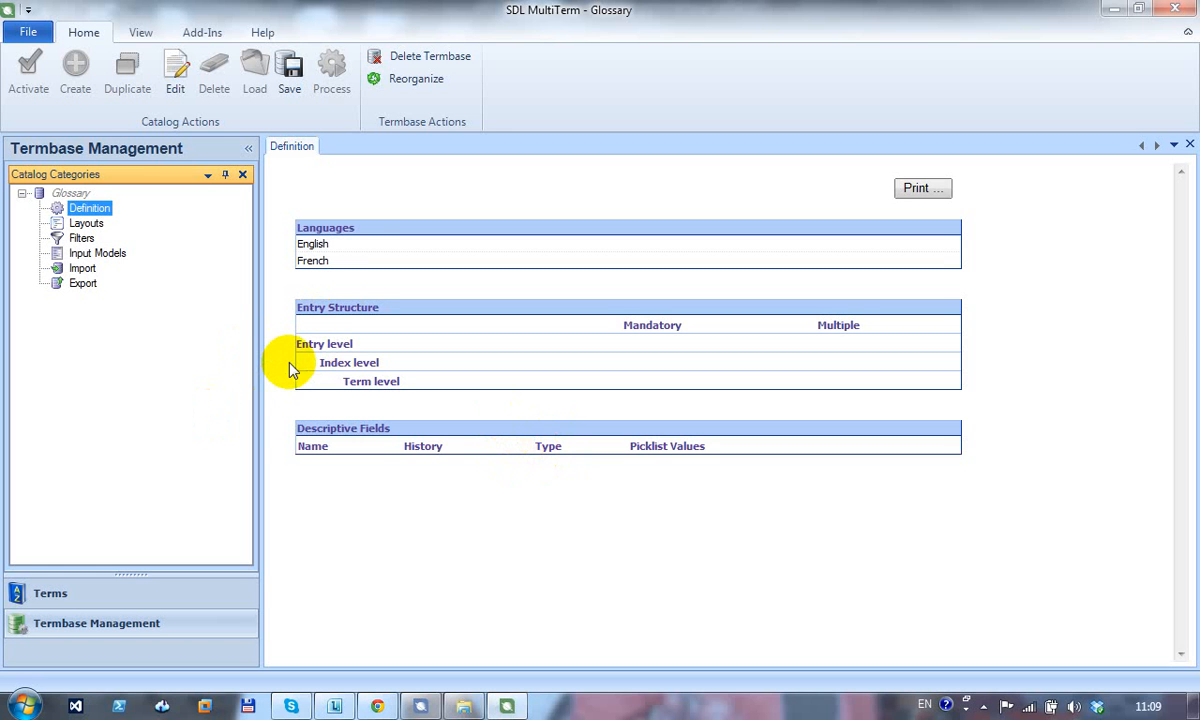
right_click(87, 212)
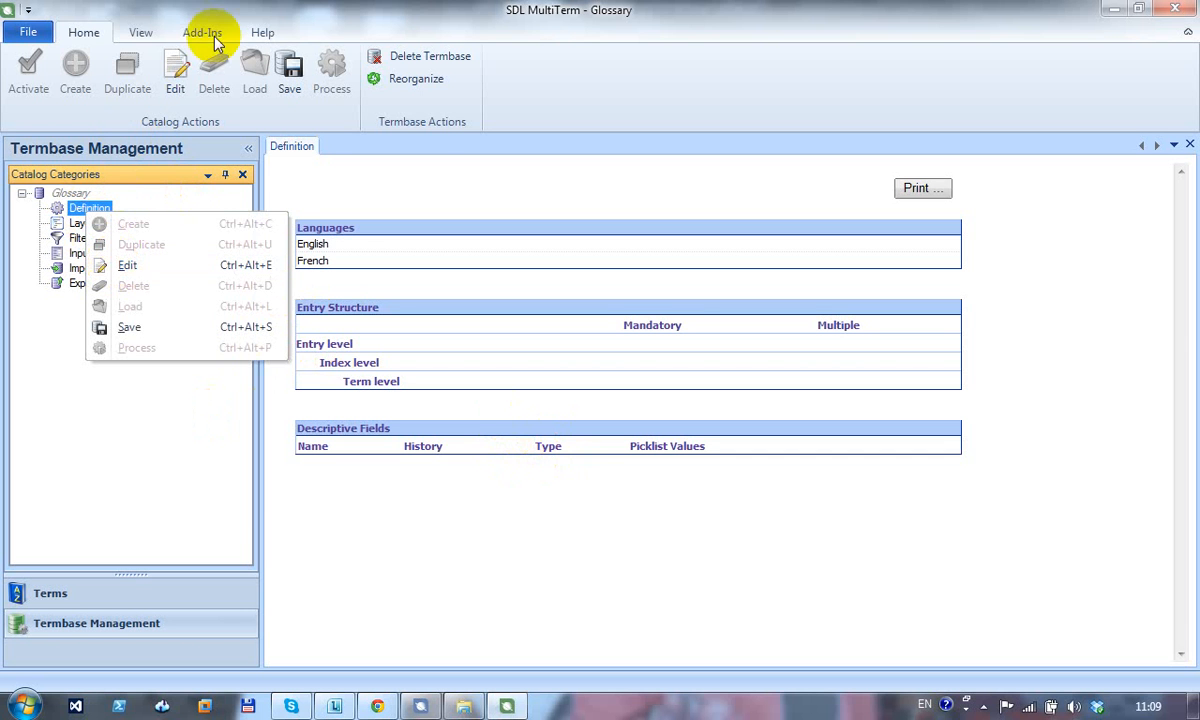
left_click(248, 8)
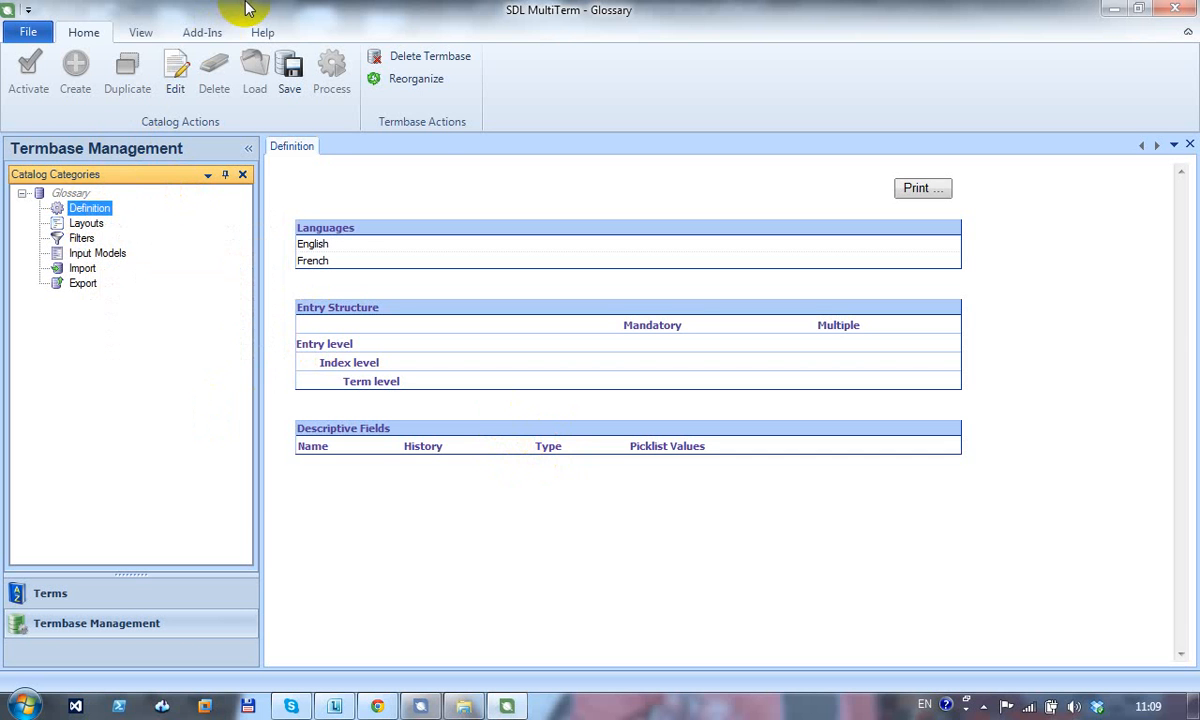
left_click(177, 68)
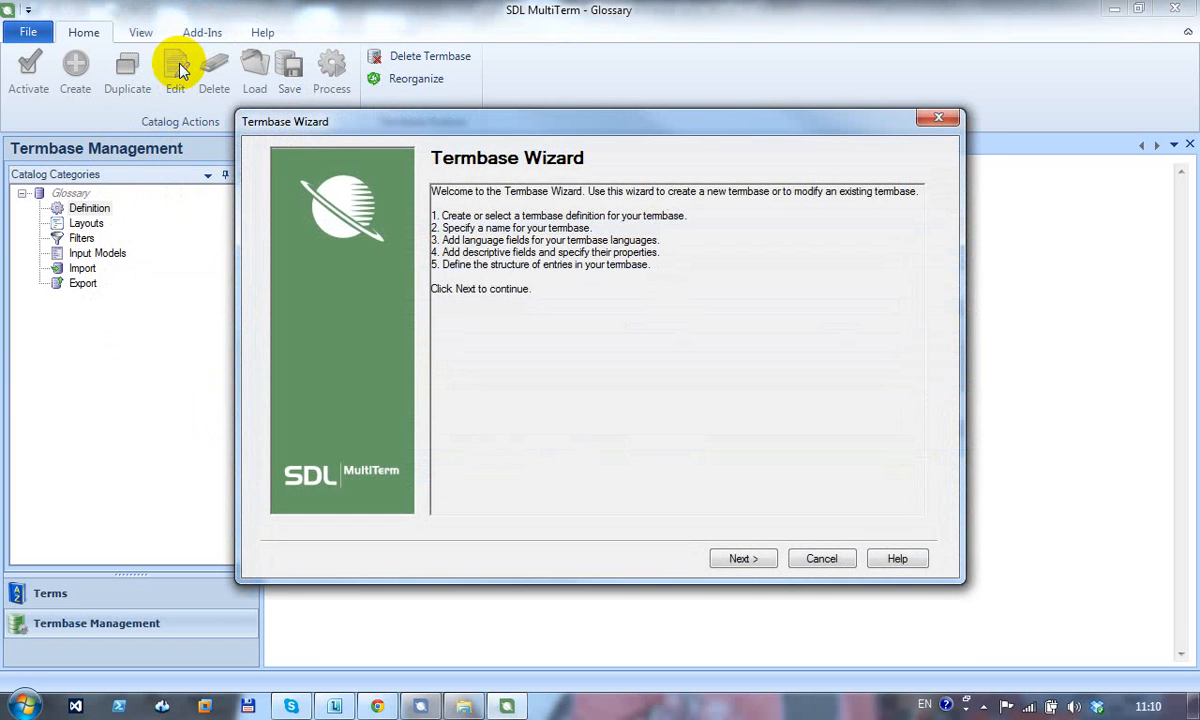
left_click(821, 568)
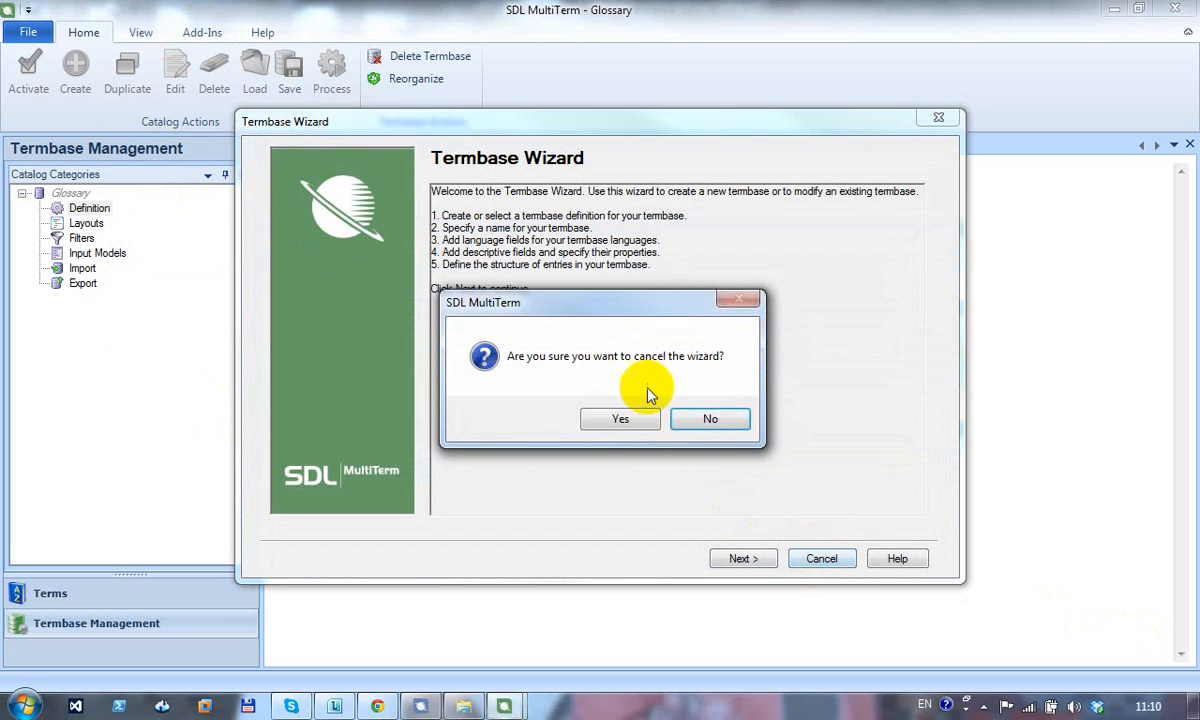
left_click(702, 420)
left_click(830, 559)
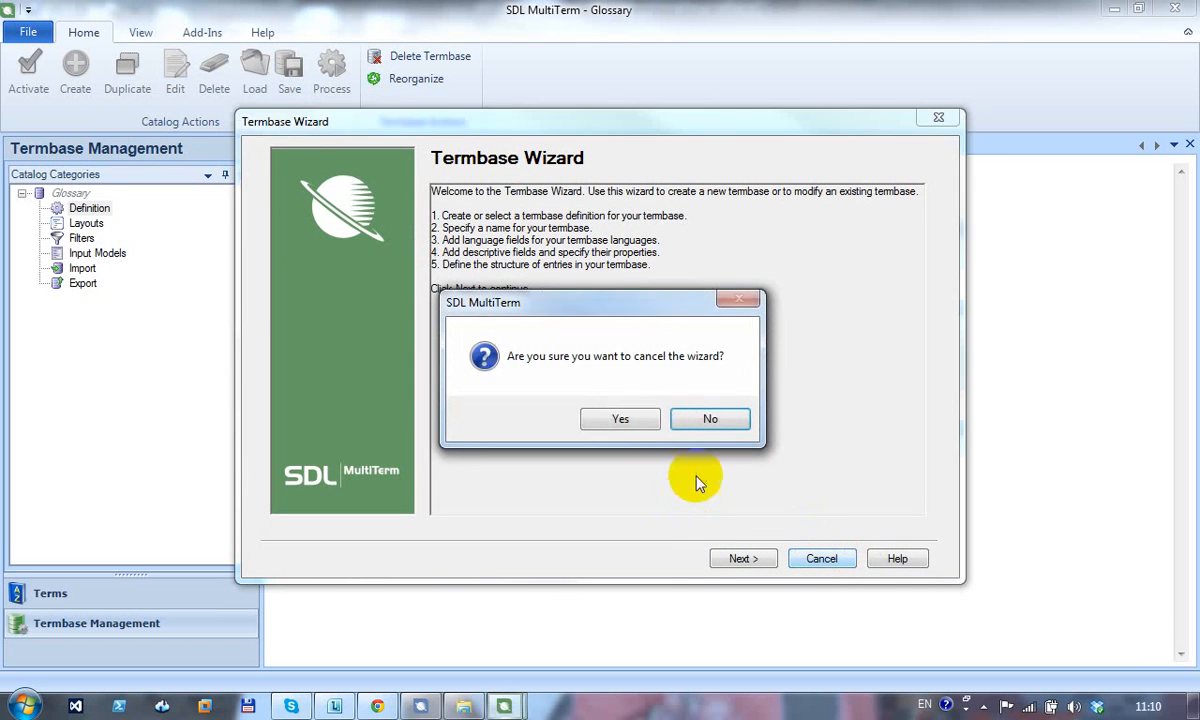
left_click(703, 421)
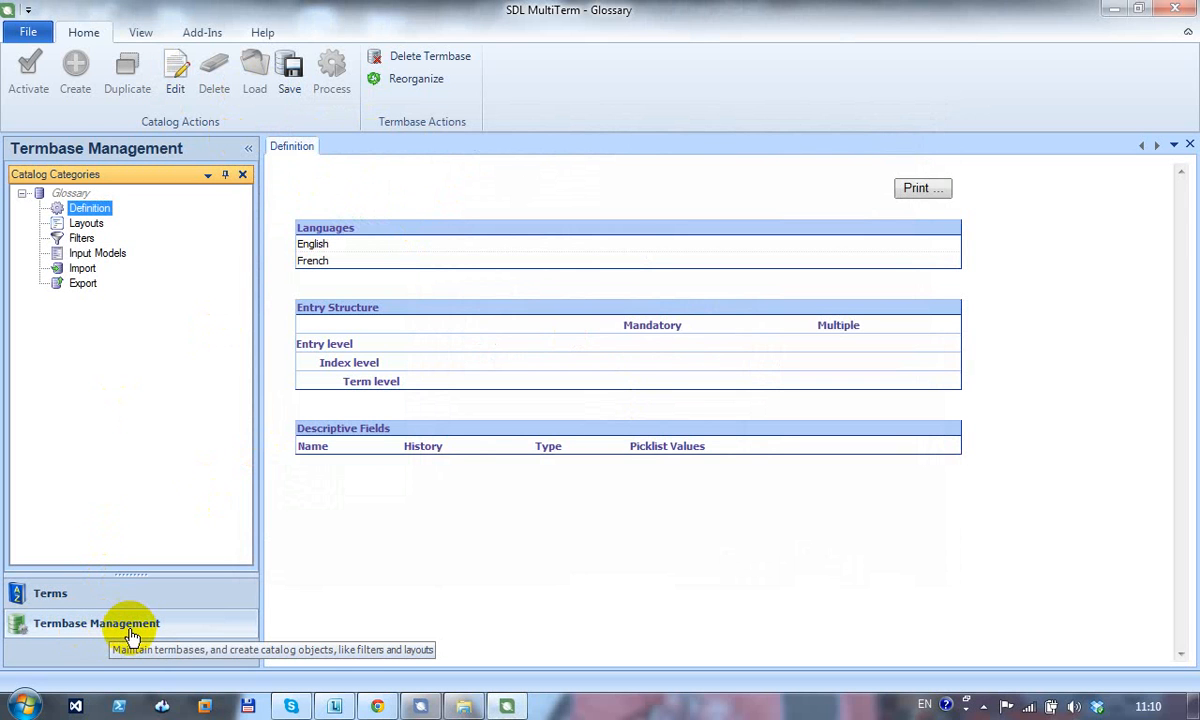
Edit the Glossary termbase definition, keeping its languages, and add the descriptive fields Client and Notes
left_click(176, 72)
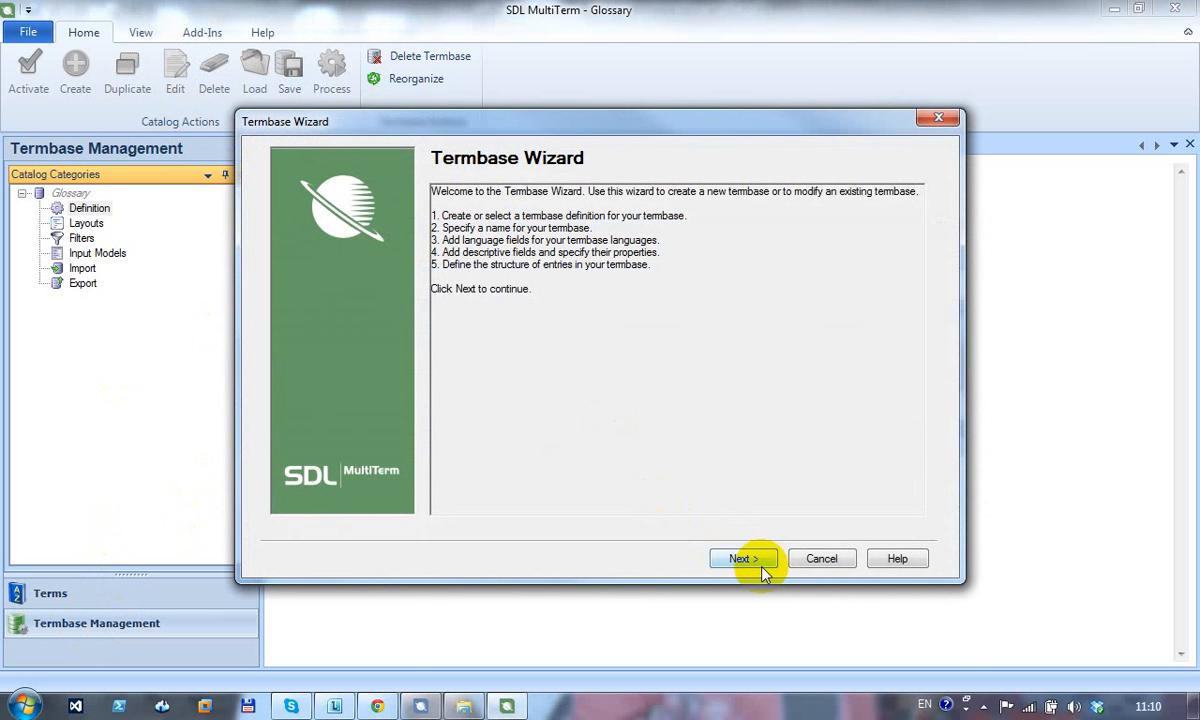
left_click(758, 566)
left_click(744, 559)
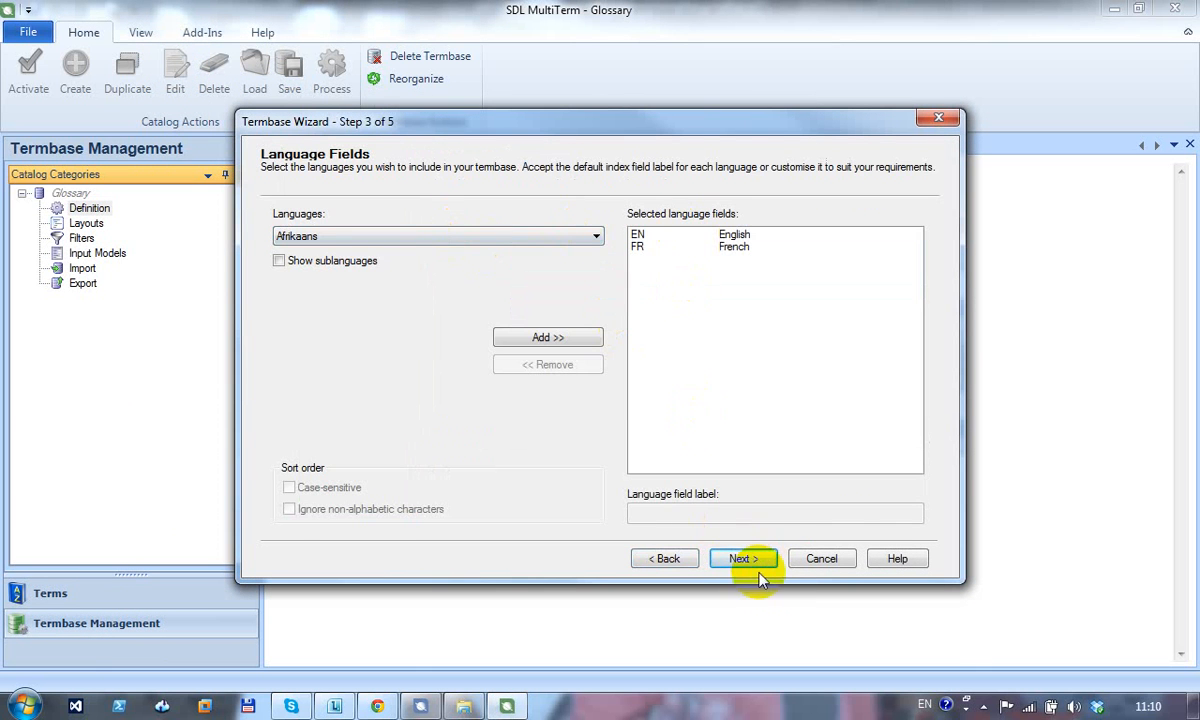
left_click(757, 565)
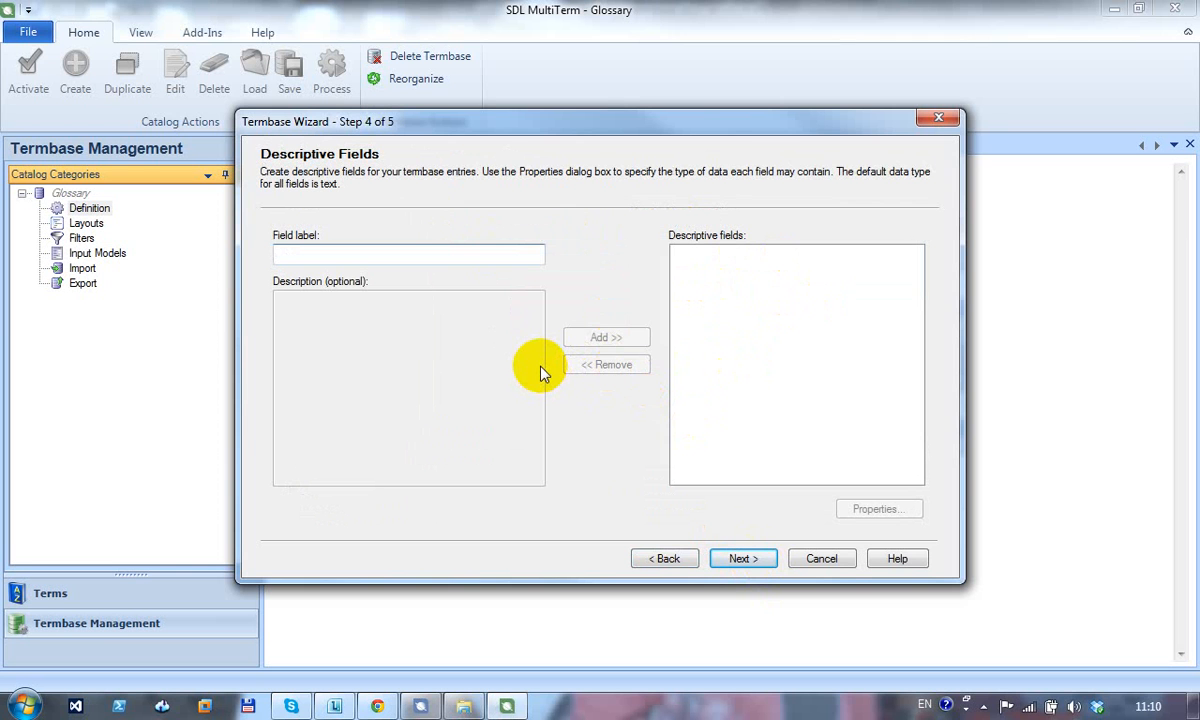
type("Cli")
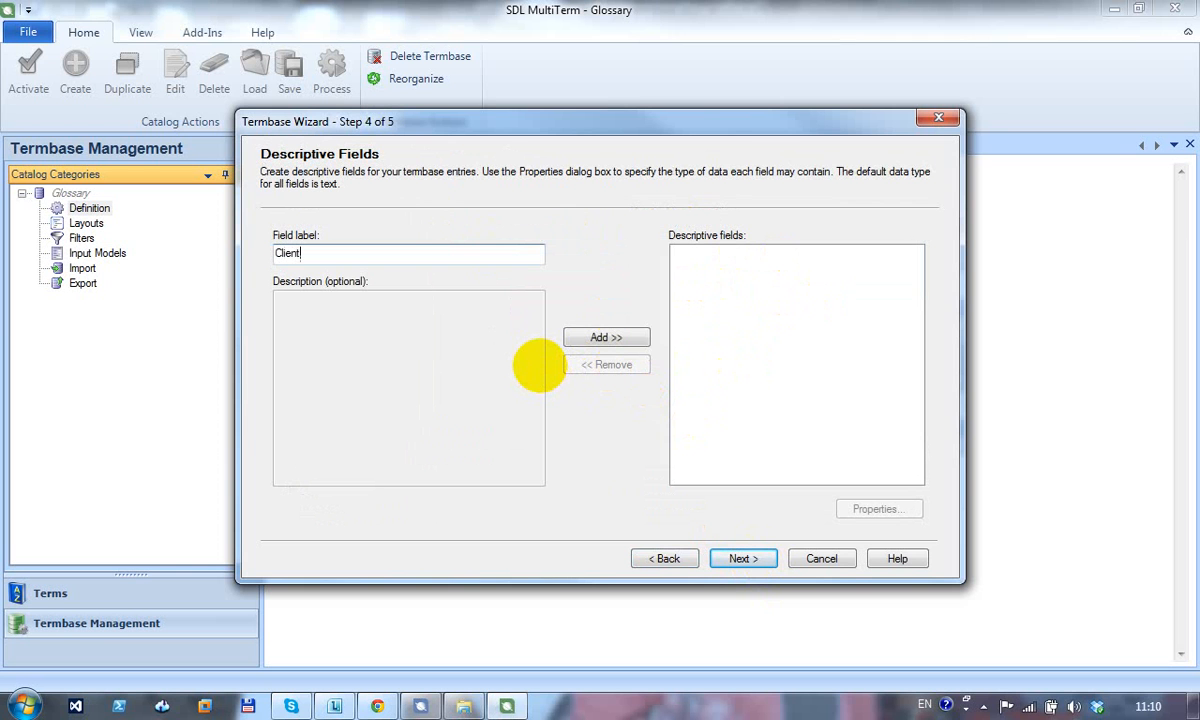
type("ent")
left_click(606, 338)
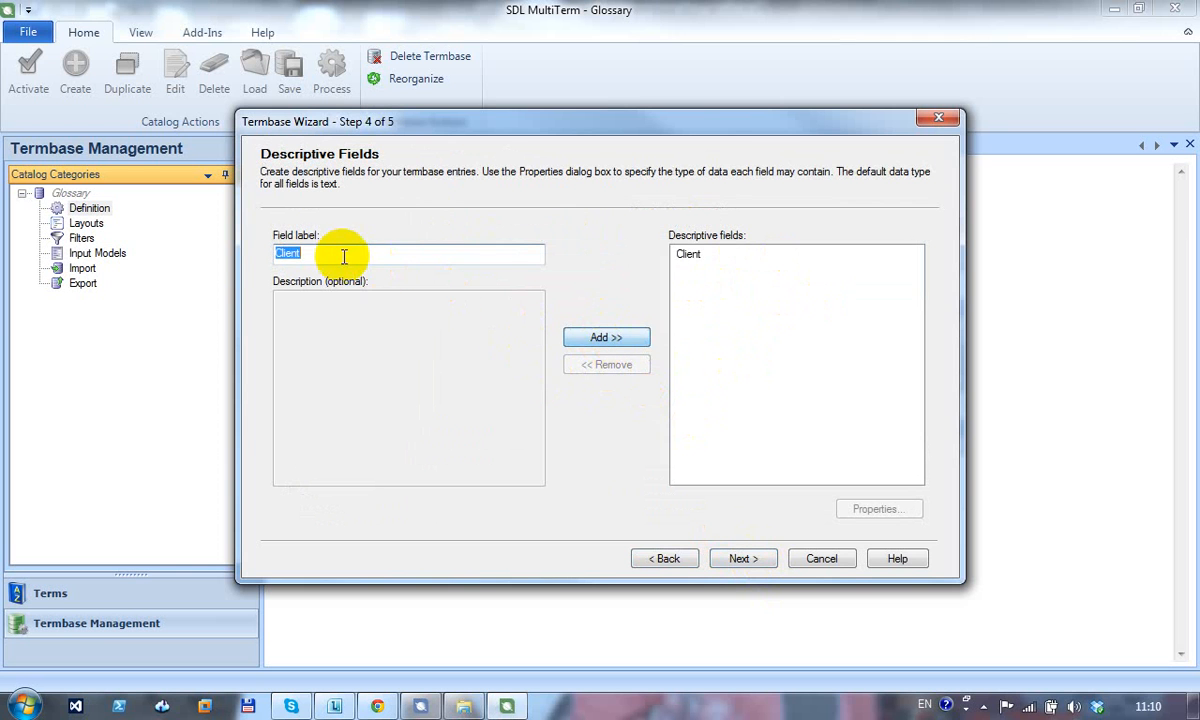
double_click(287, 253)
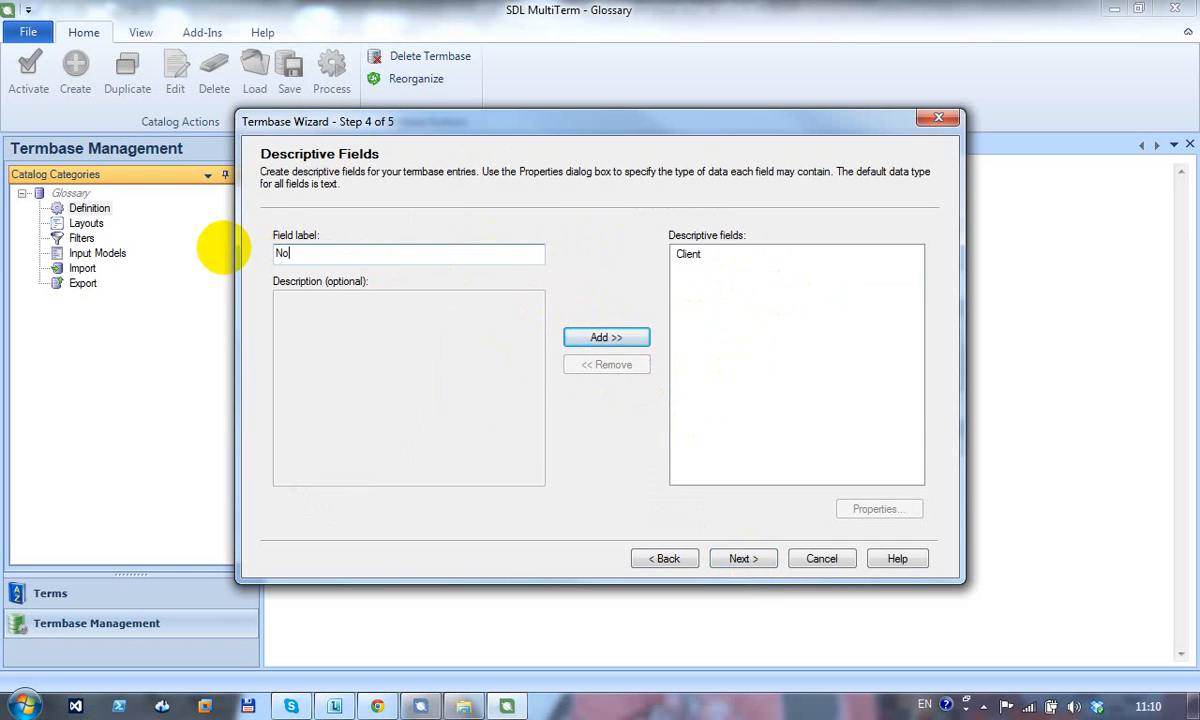
type("Notes")
left_click(592, 338)
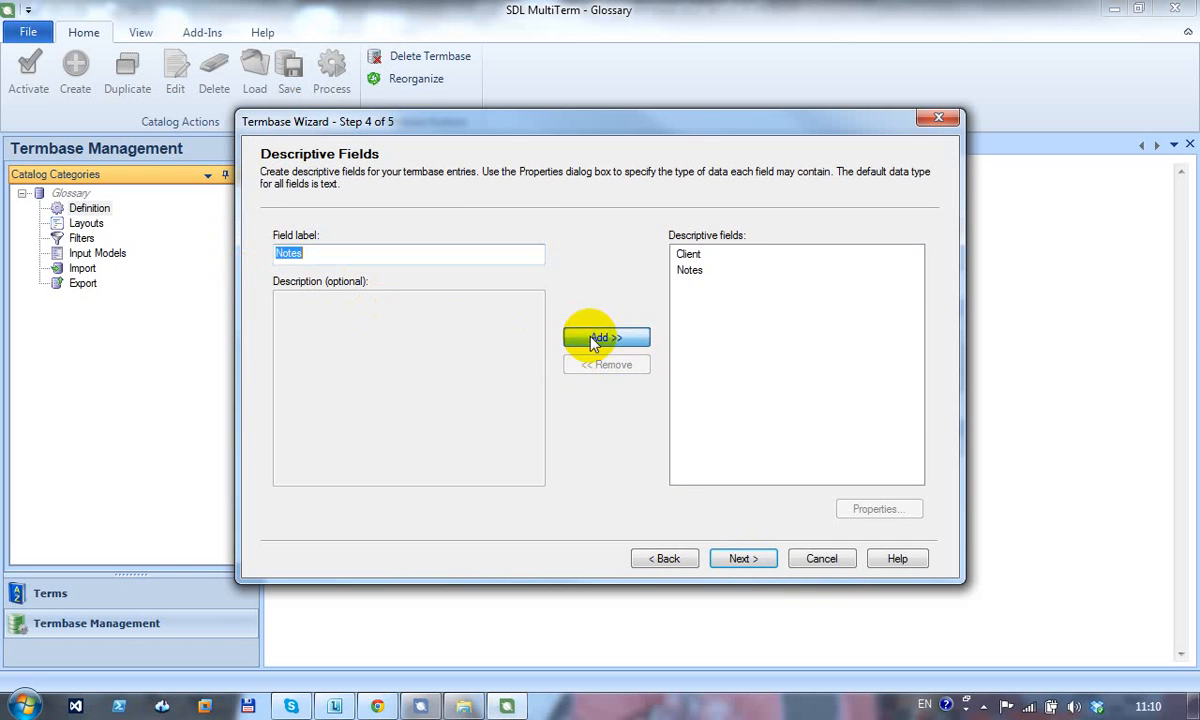
Add the Client field to the Entry level of the termbase's entry structure
left_click(755, 568)
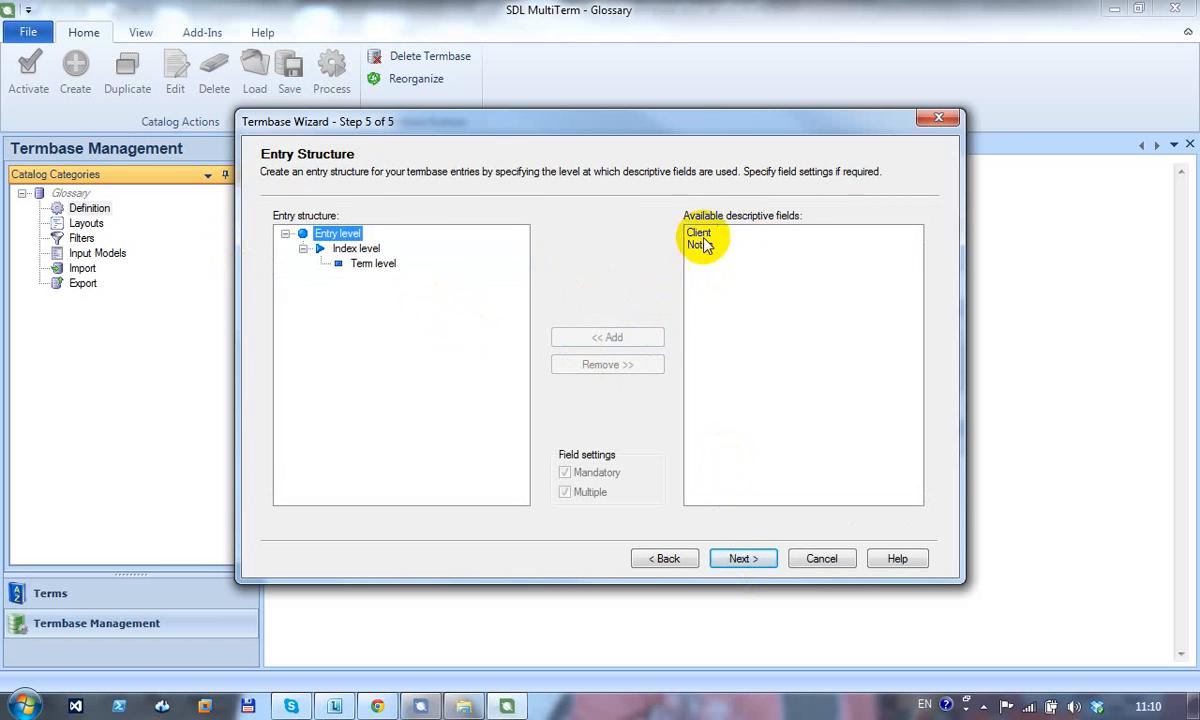
left_click_drag(712, 234, 713, 246)
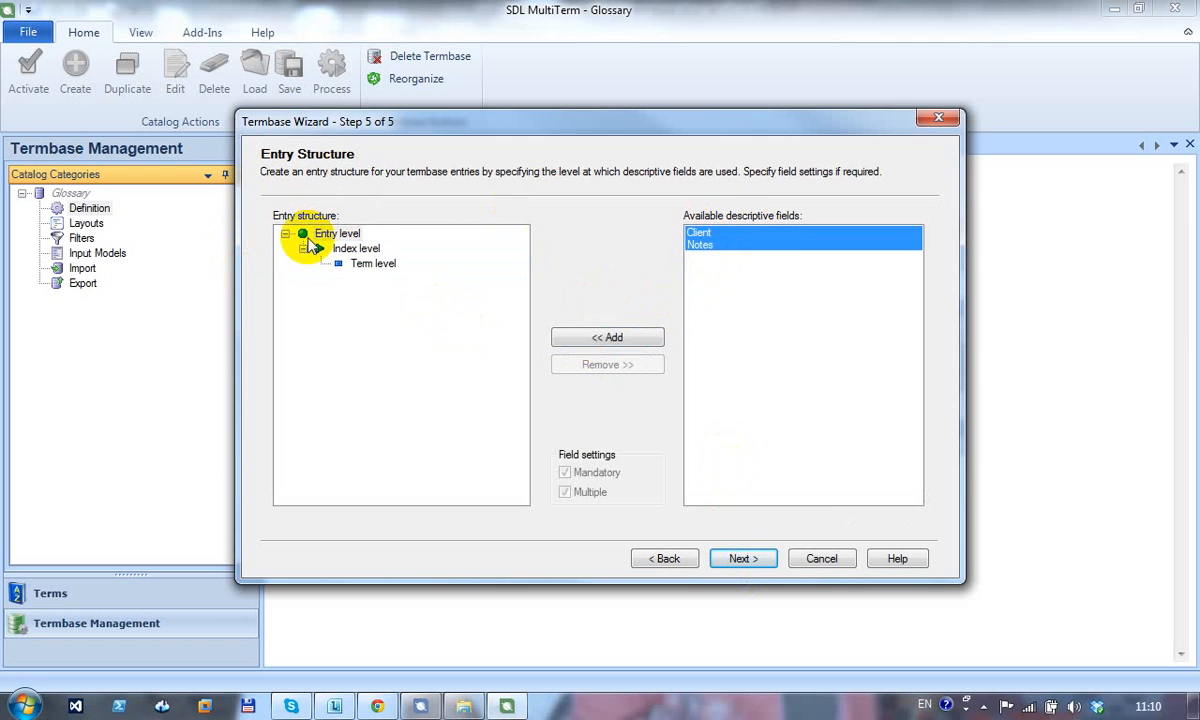
left_click(718, 234)
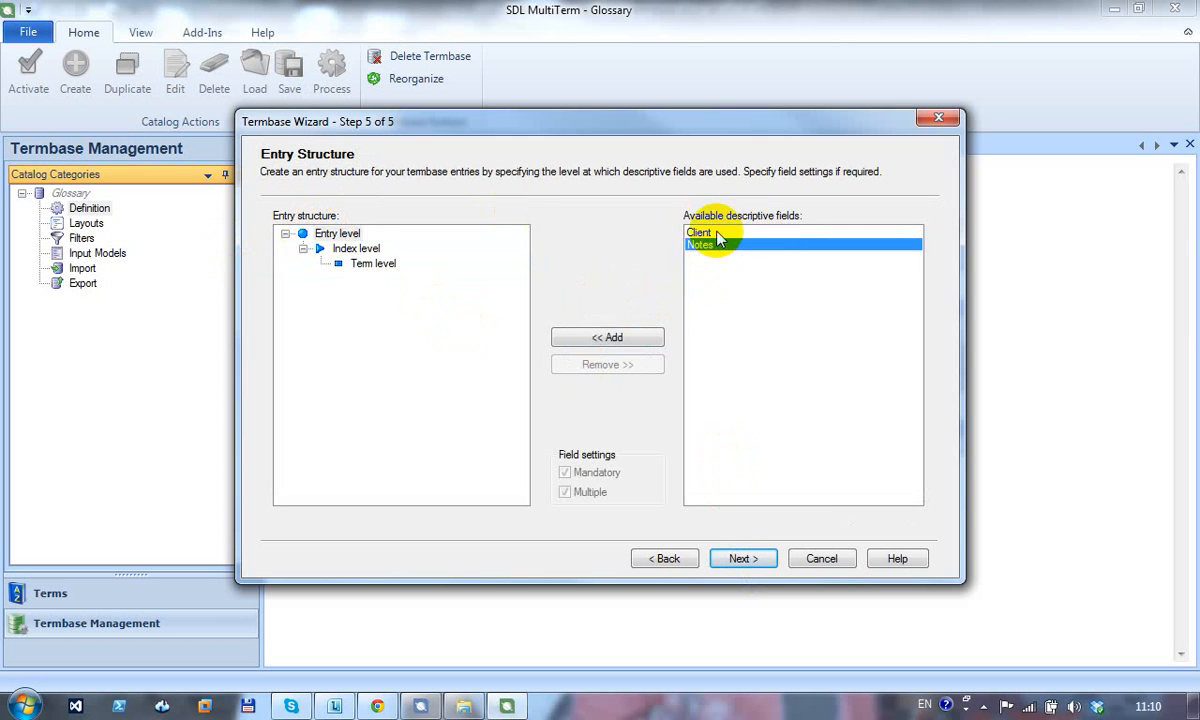
left_click(717, 233)
left_click(717, 245)
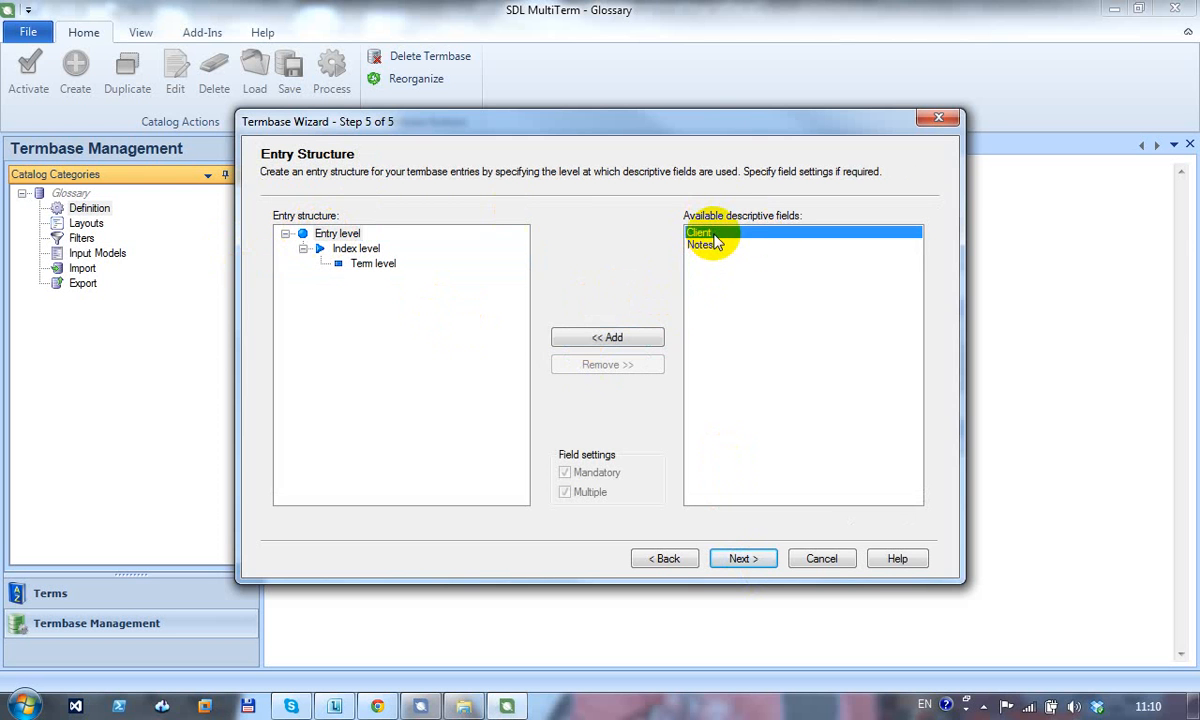
left_click(333, 234)
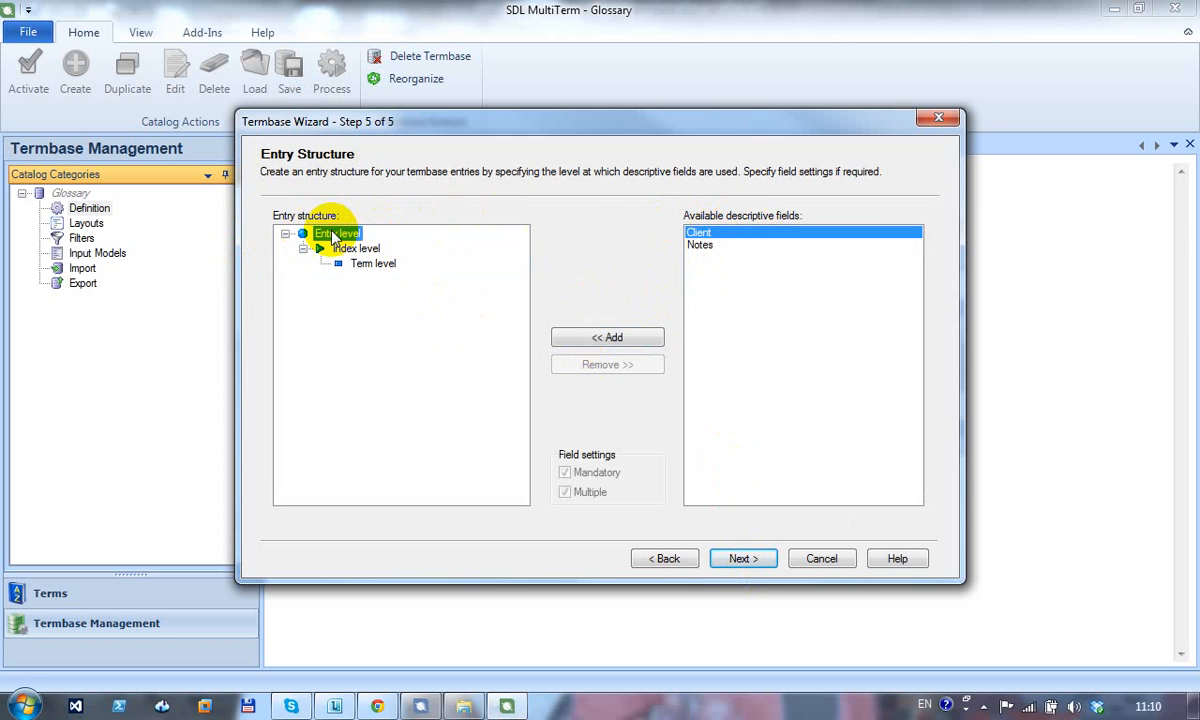
left_click(613, 338)
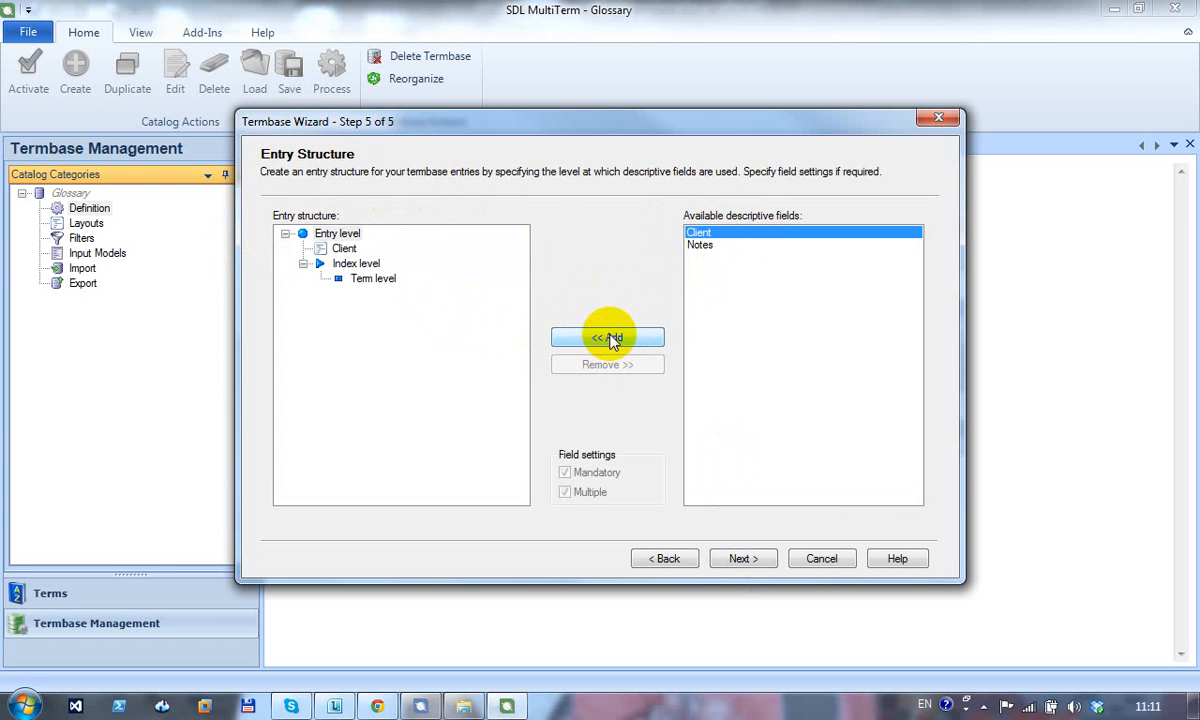
Add the Notes field to the Term level of the entry structure
left_click(719, 246)
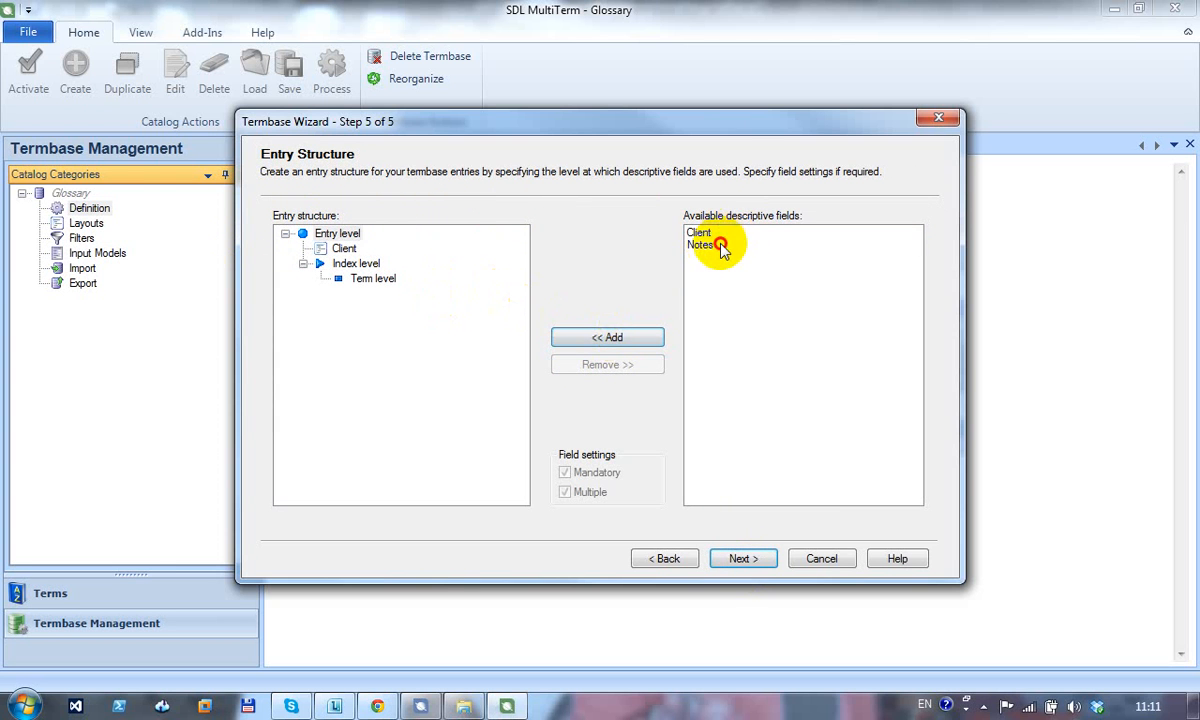
left_click(370, 280)
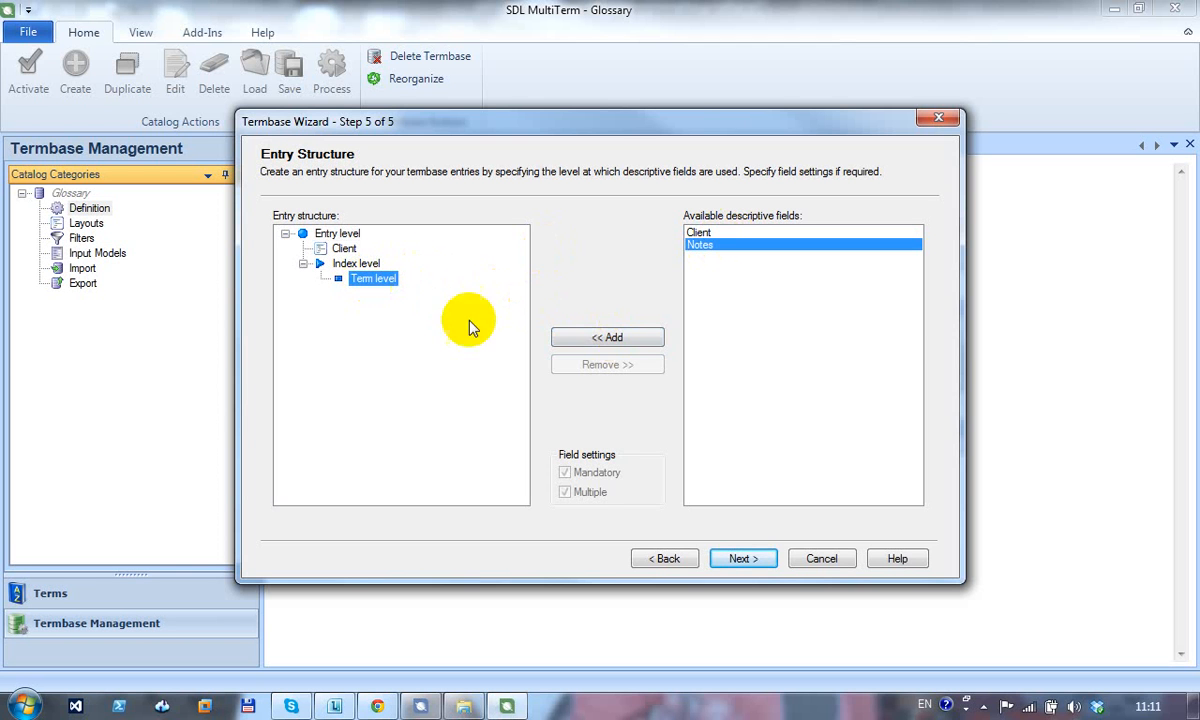
left_click(584, 338)
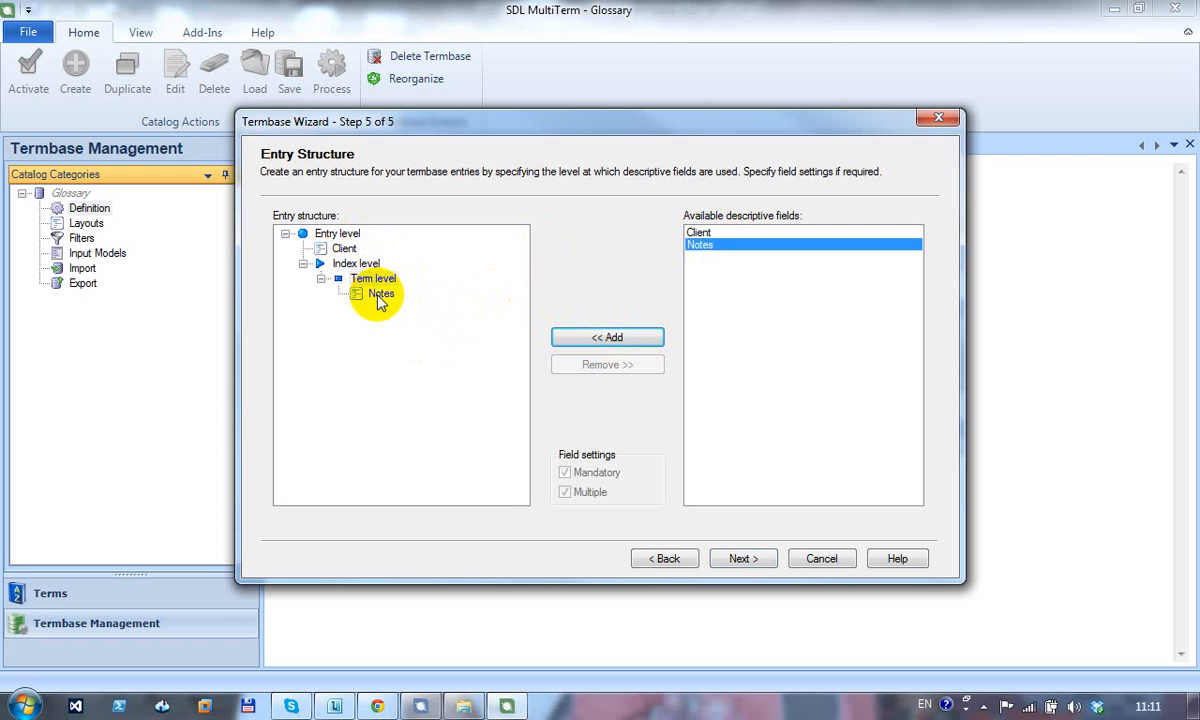
Finish the Termbase Wizard, applying the modified definition, and reload the list of termbases
left_click(758, 560)
left_click(758, 560)
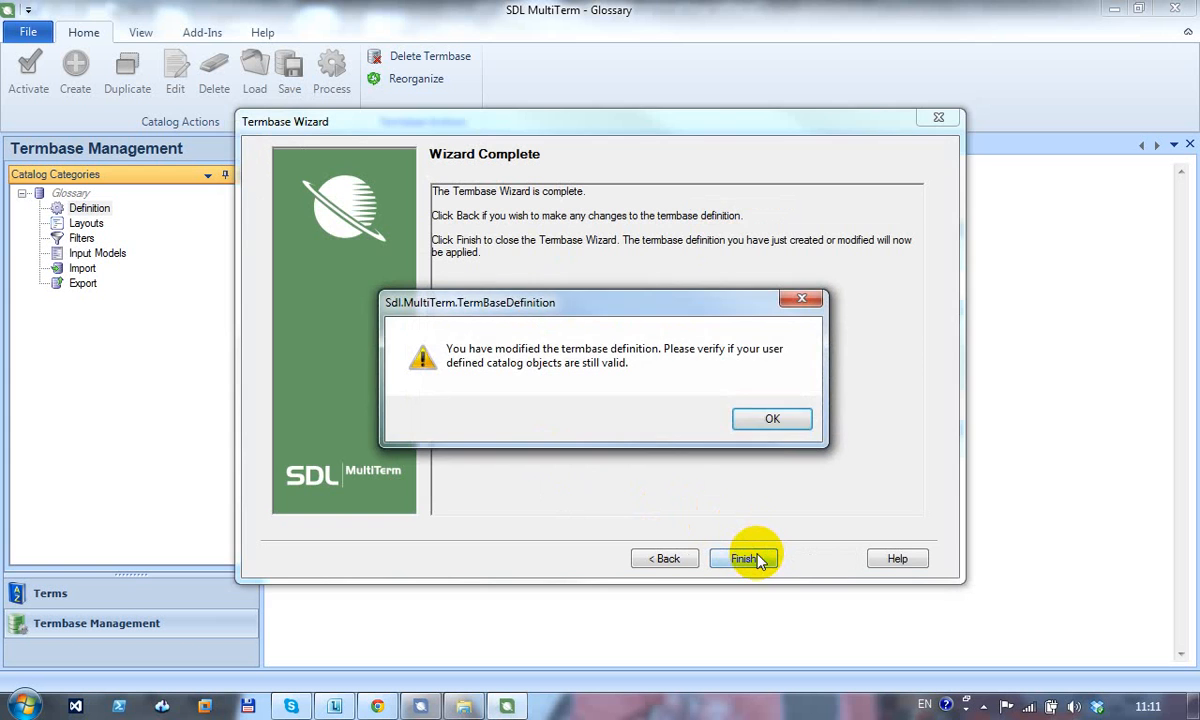
left_click(740, 400)
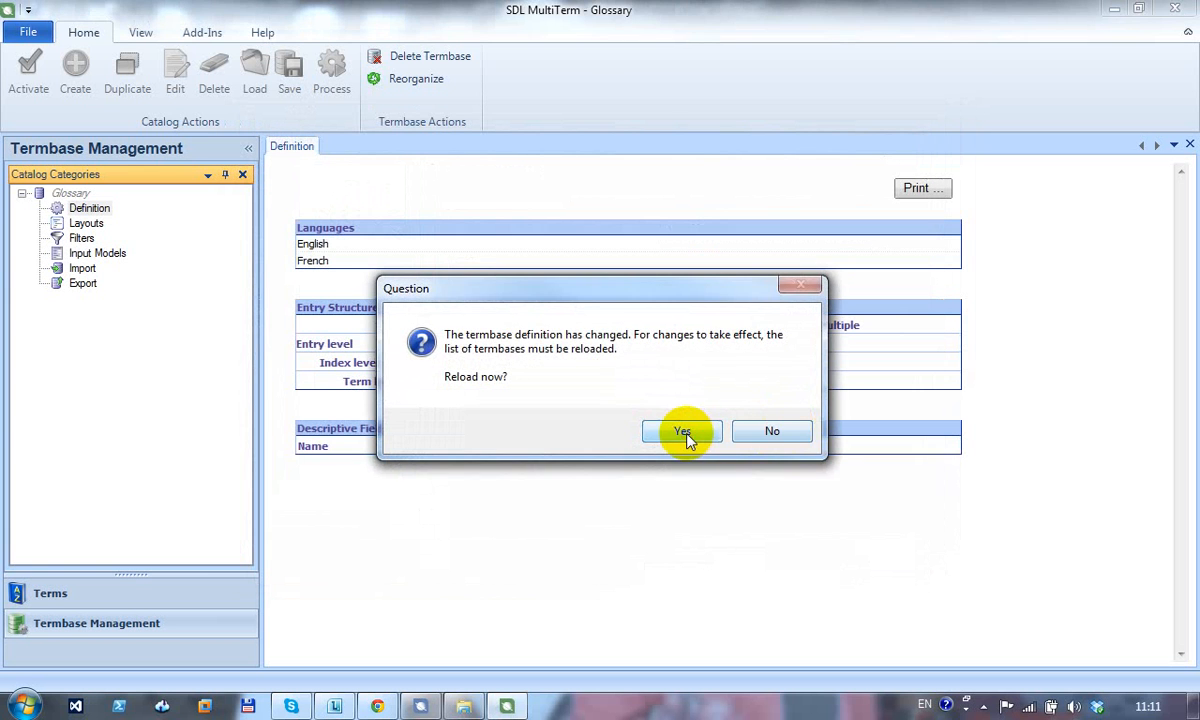
left_click(684, 434)
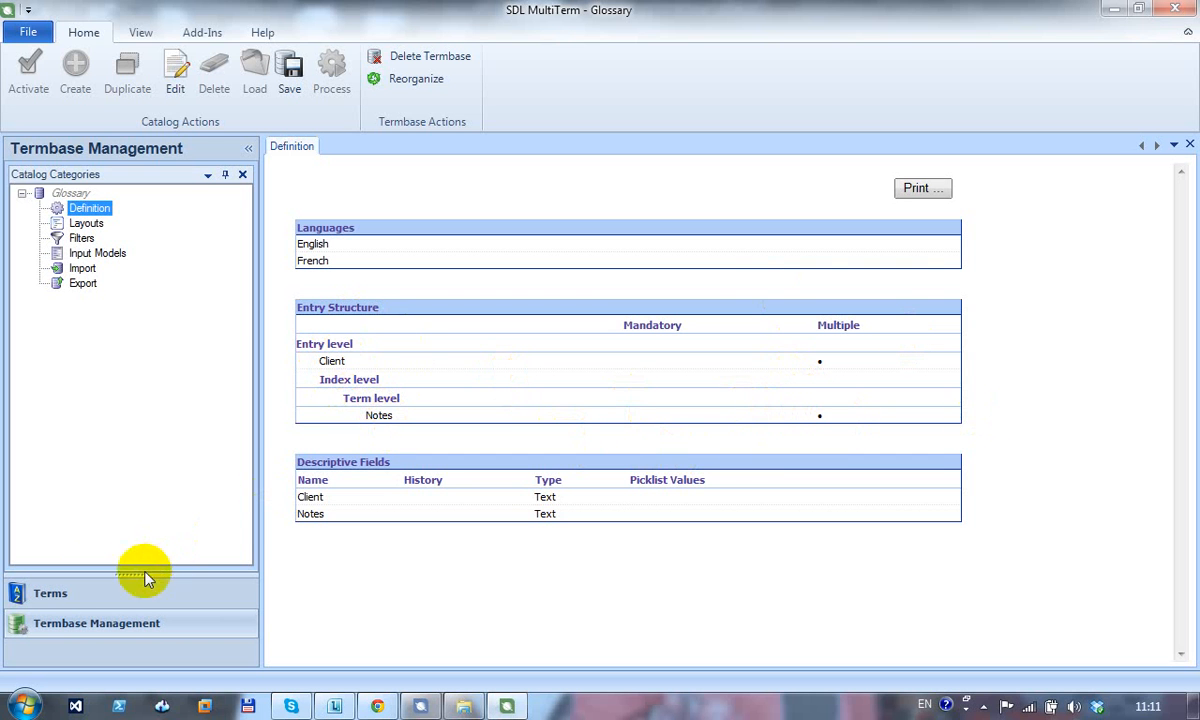
Return to the terms, add a new entry and give it an entry-level Client field with the value "Dell"
left_click(55, 597)
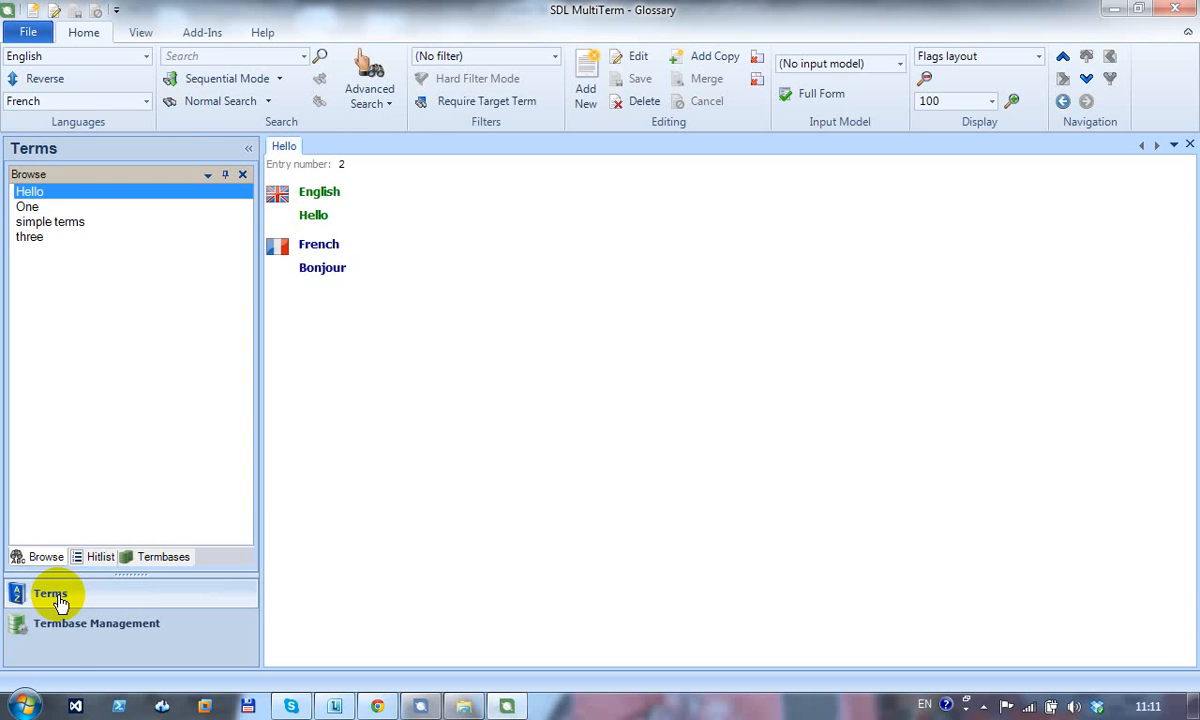
left_click(590, 82)
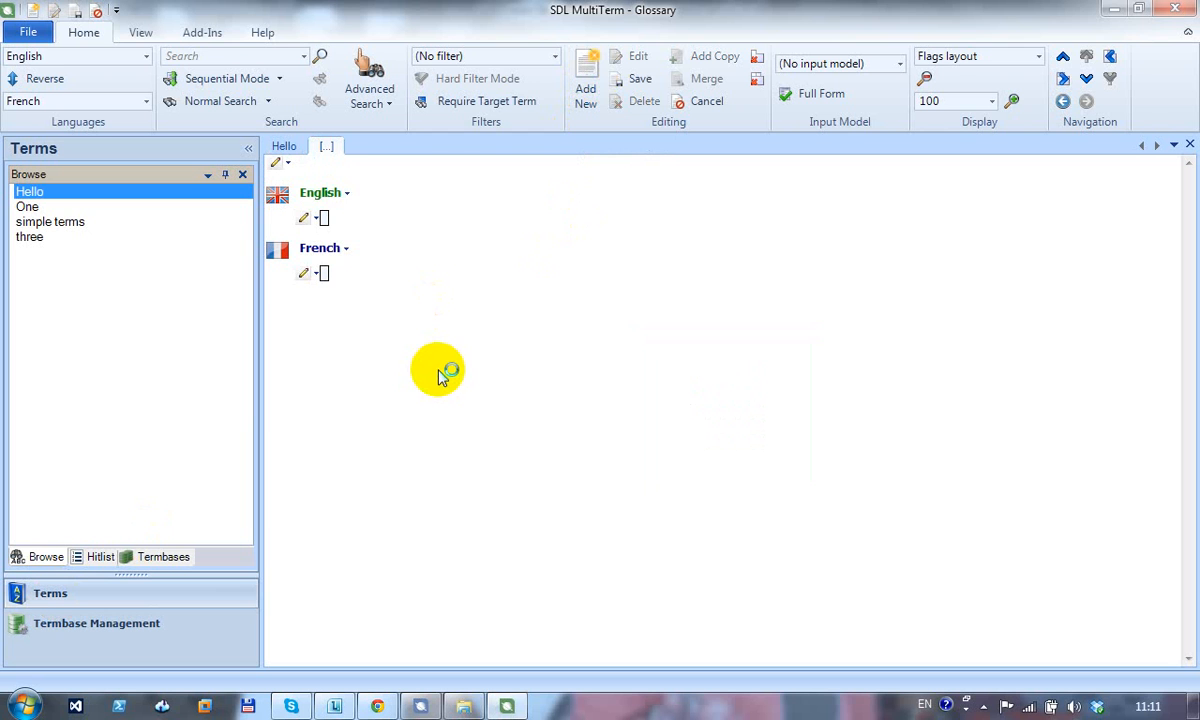
left_click(288, 164)
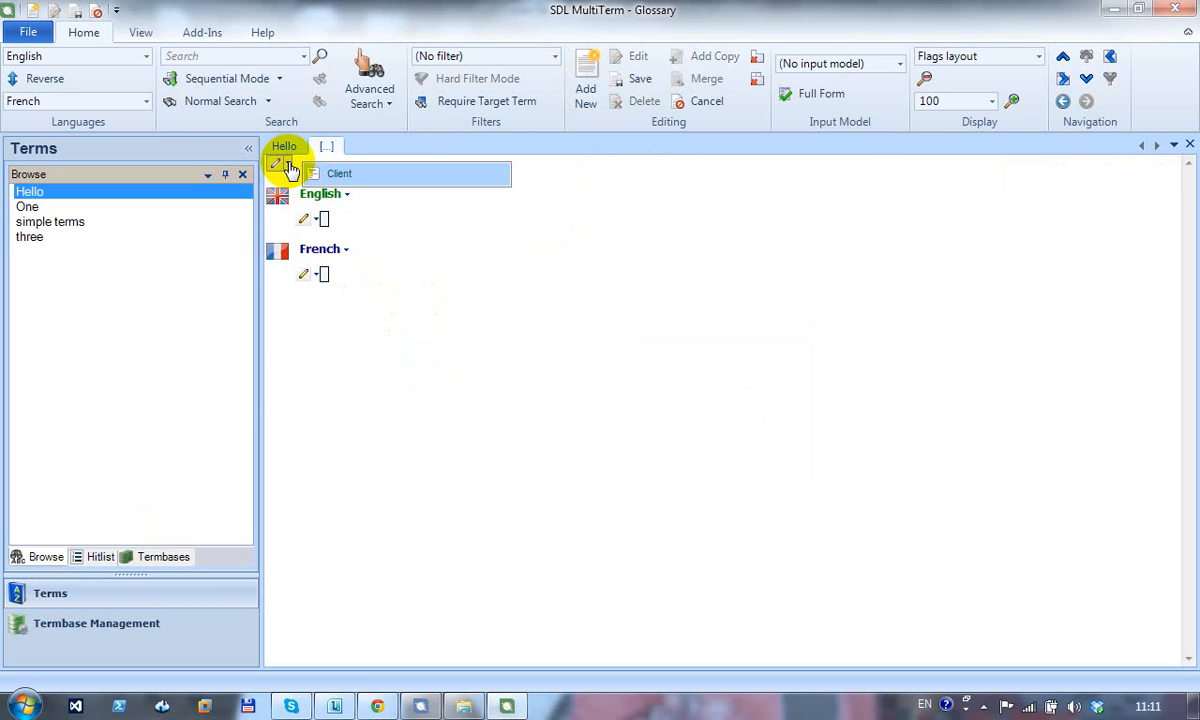
left_click(315, 177)
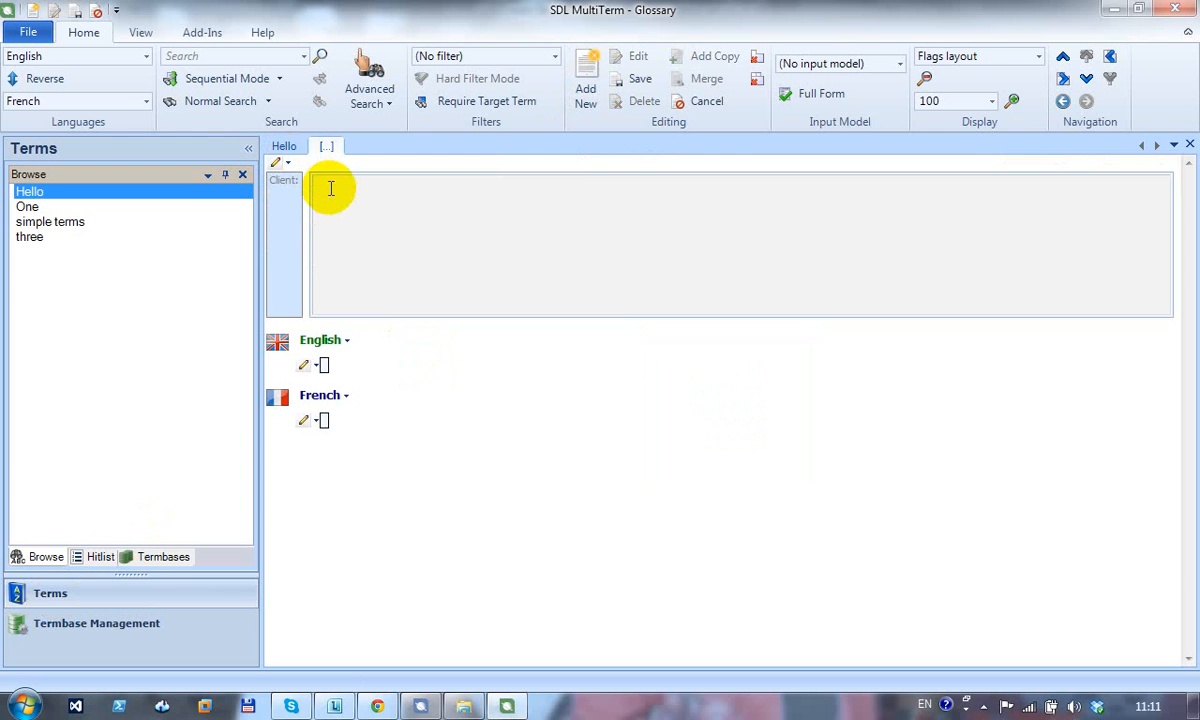
type("dell")
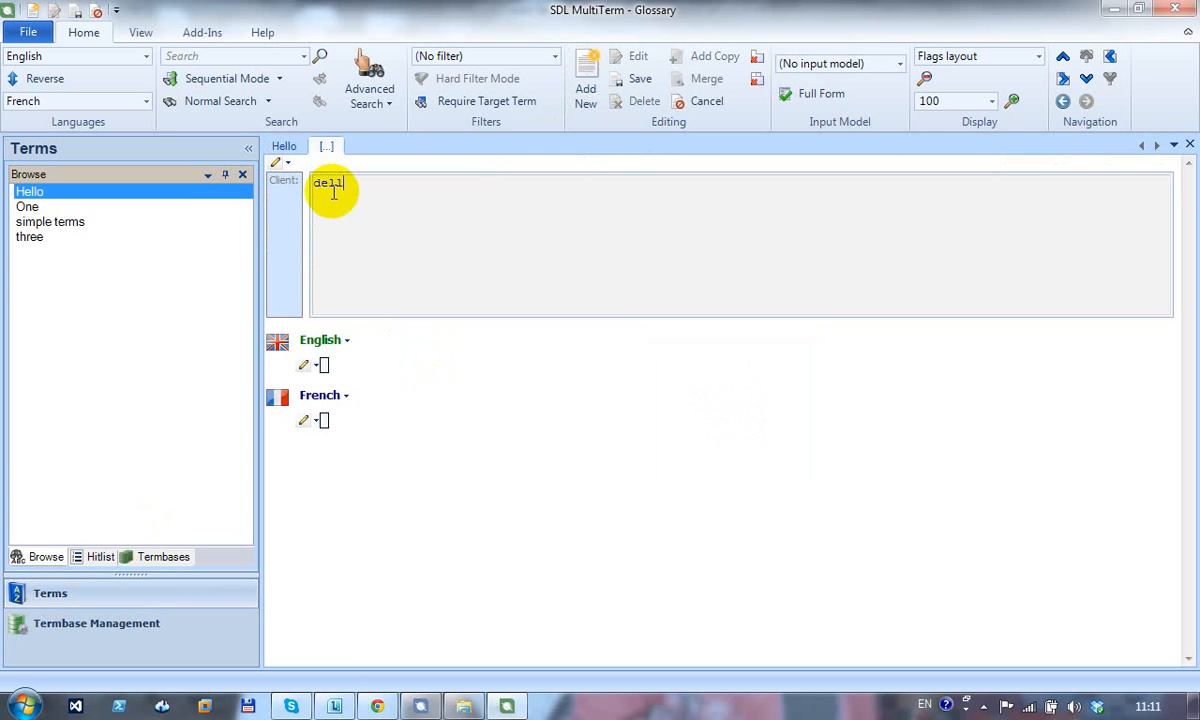
key("BackSpace")
key("BackSpace")
key("BackSpace")
type("ell")
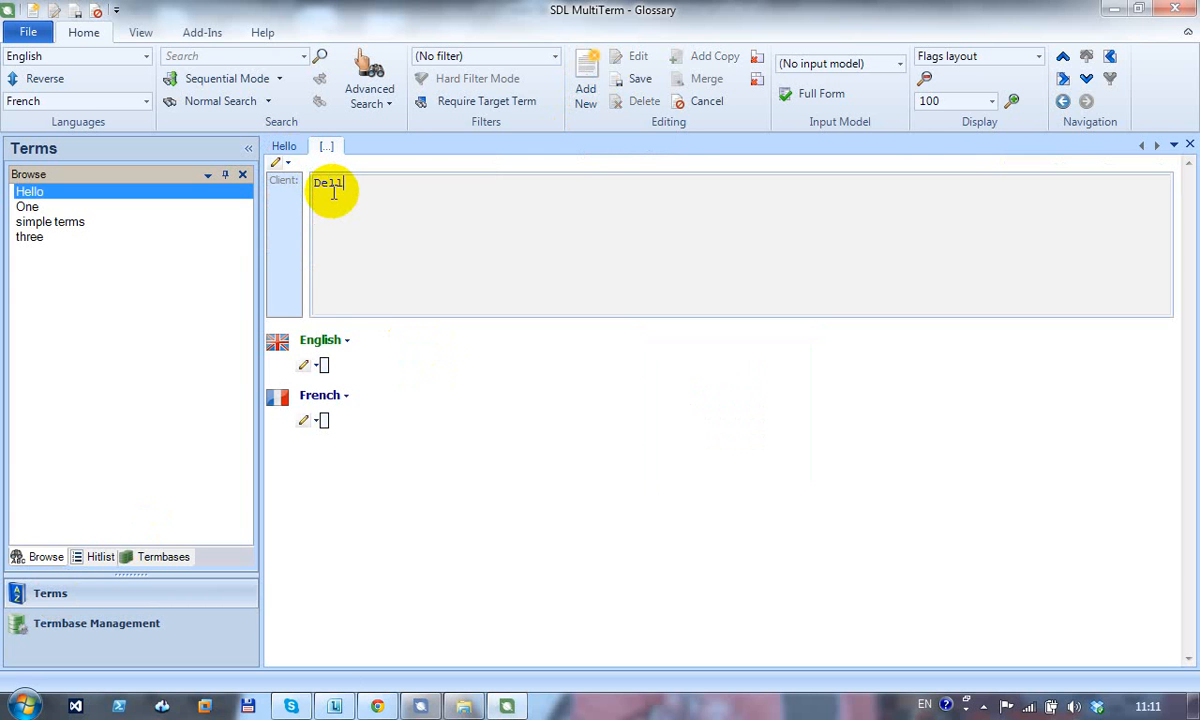
Enter "Computer" as the English term of the new entry
left_click(320, 365)
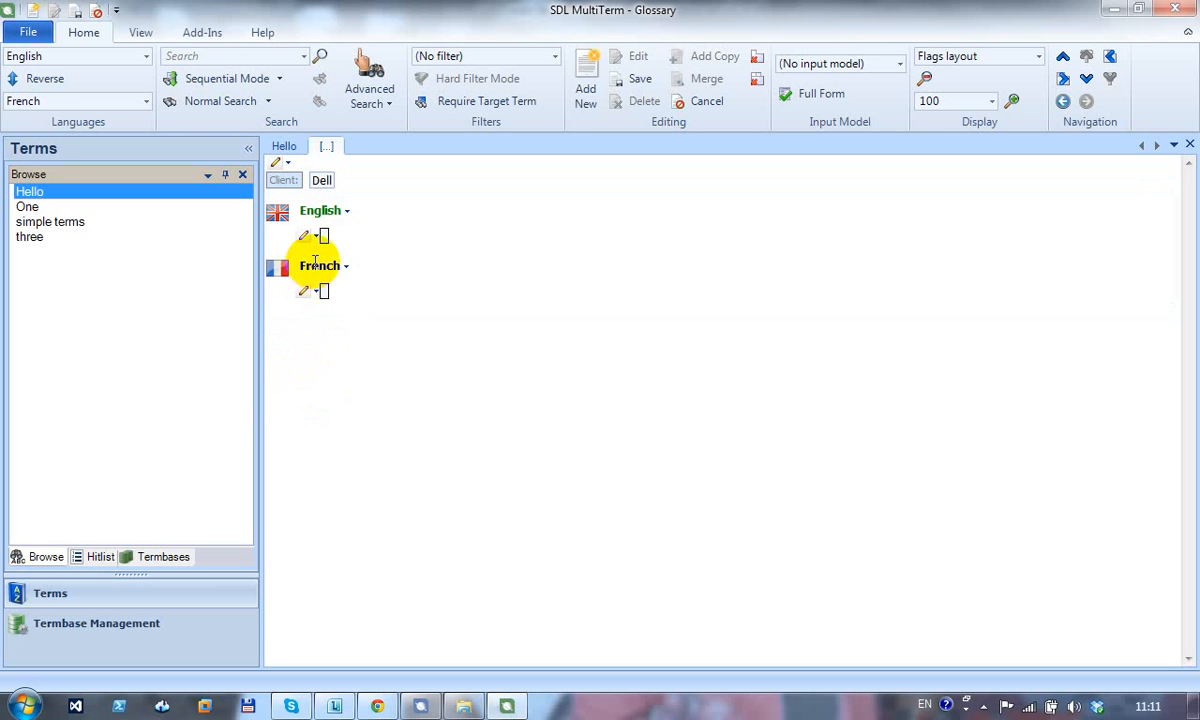
left_click(324, 238)
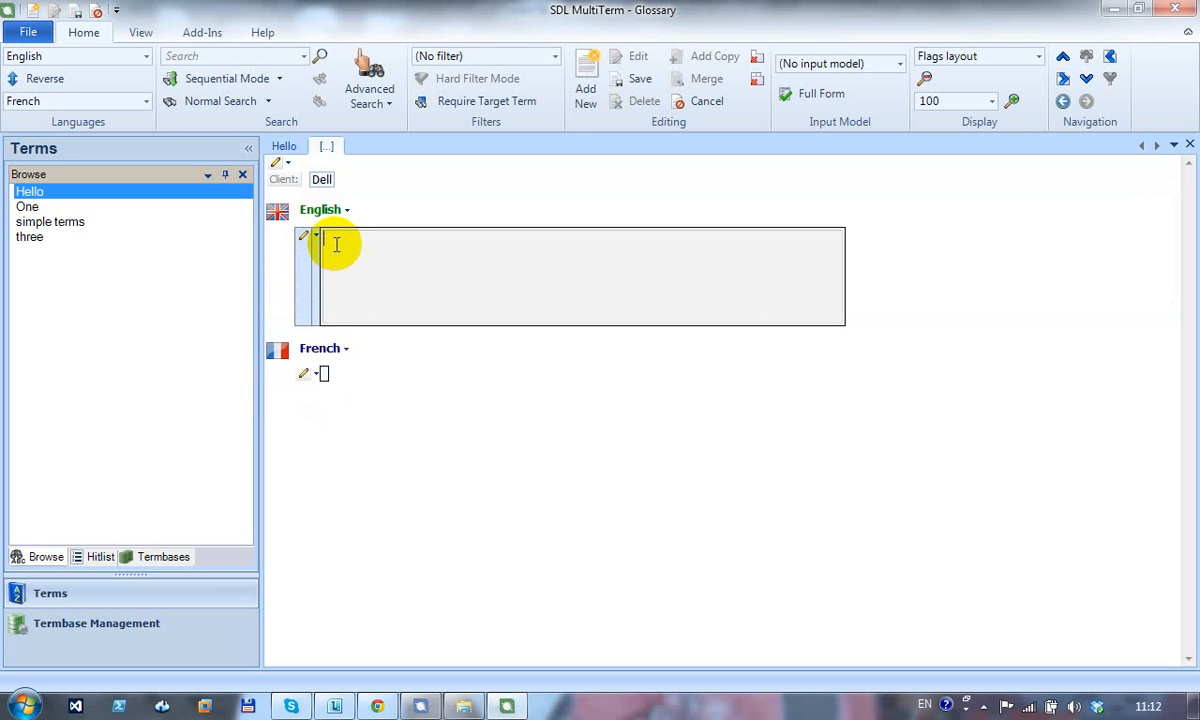
type("Computer")
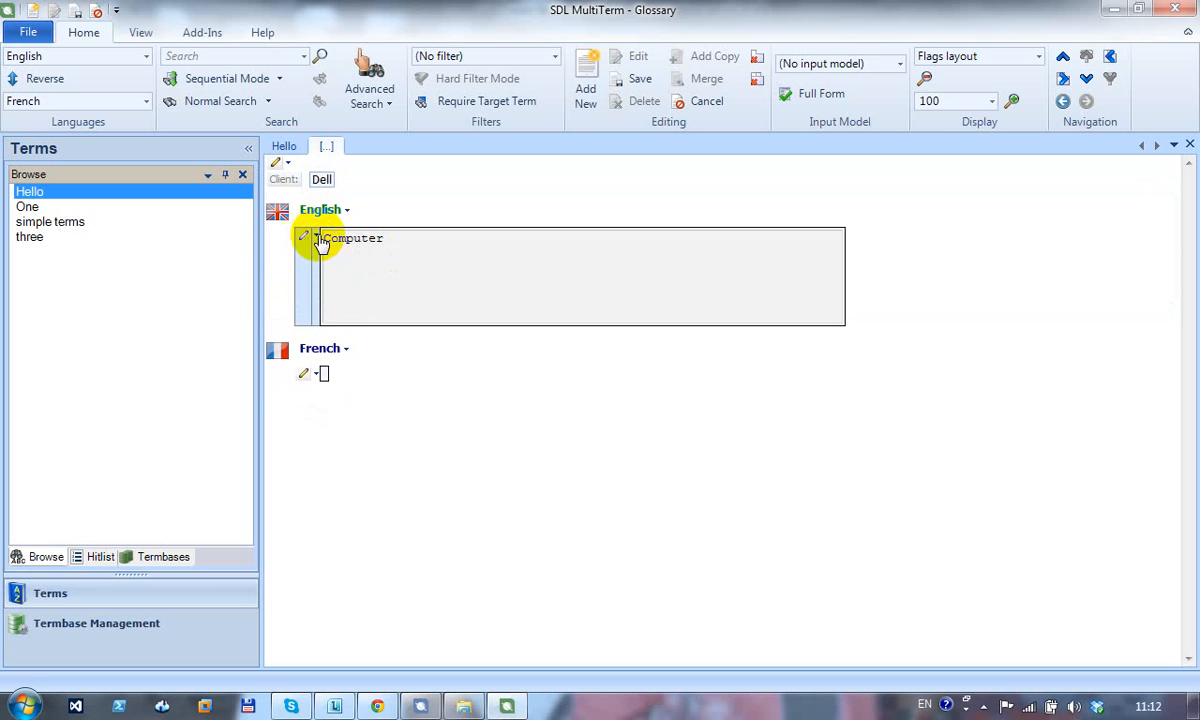
left_click(316, 238)
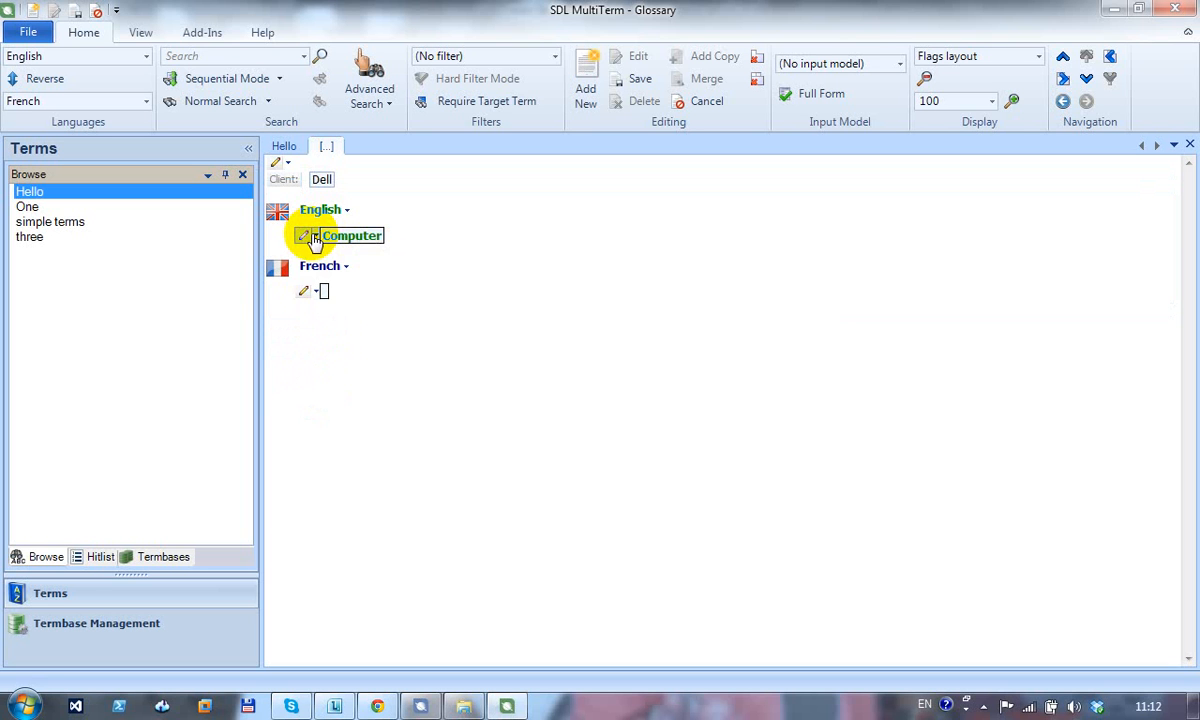
Add a Notes field to the English term with the text "A piece of hardware that makes your life easier."
left_click(316, 238)
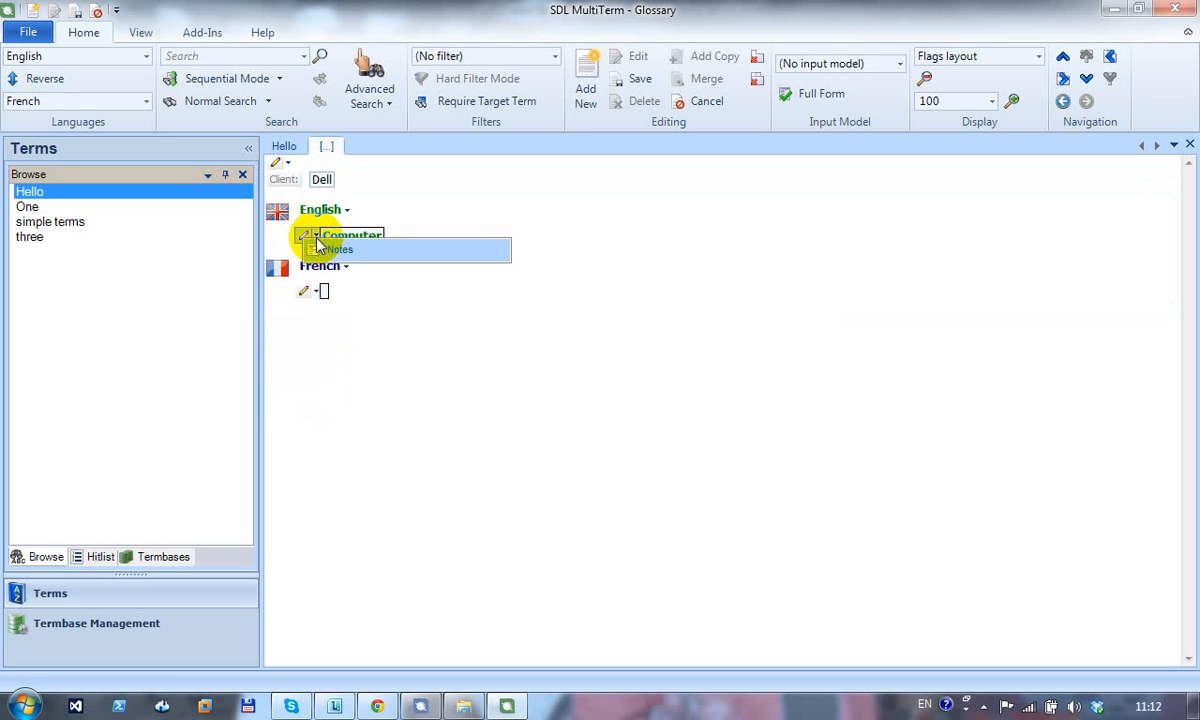
left_click(332, 253)
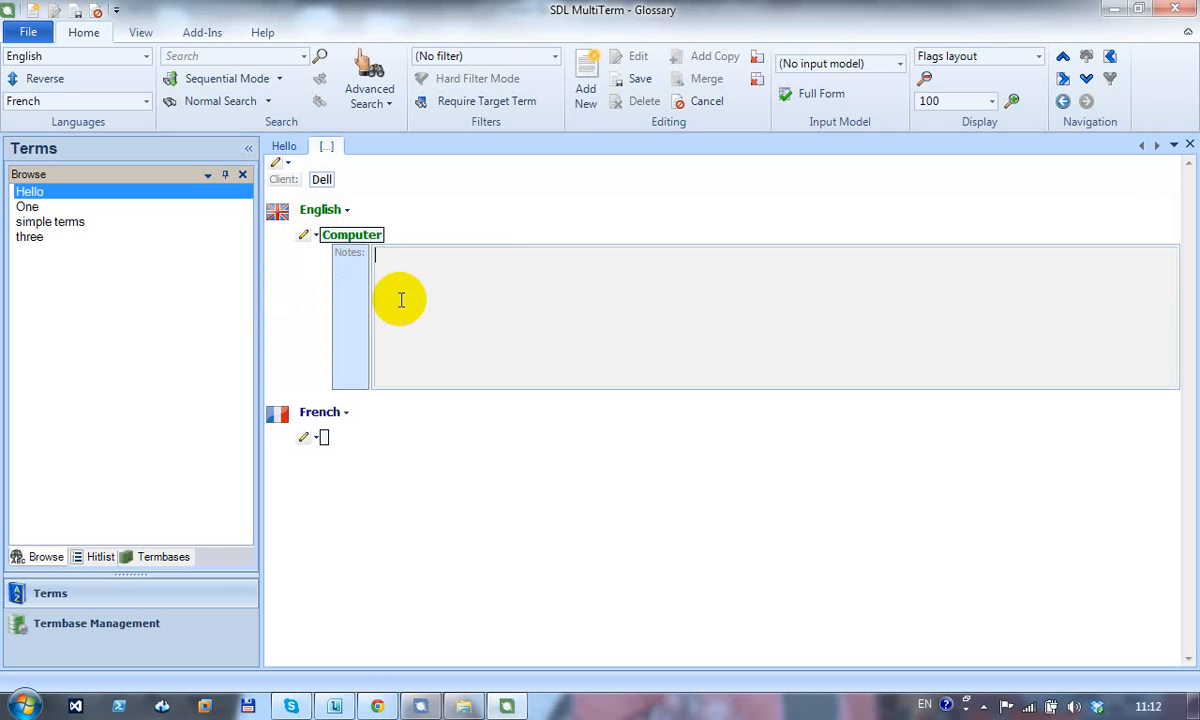
type("tec")
key("BackSpace")
key("BackSpace")
type("A piece of hardwa")
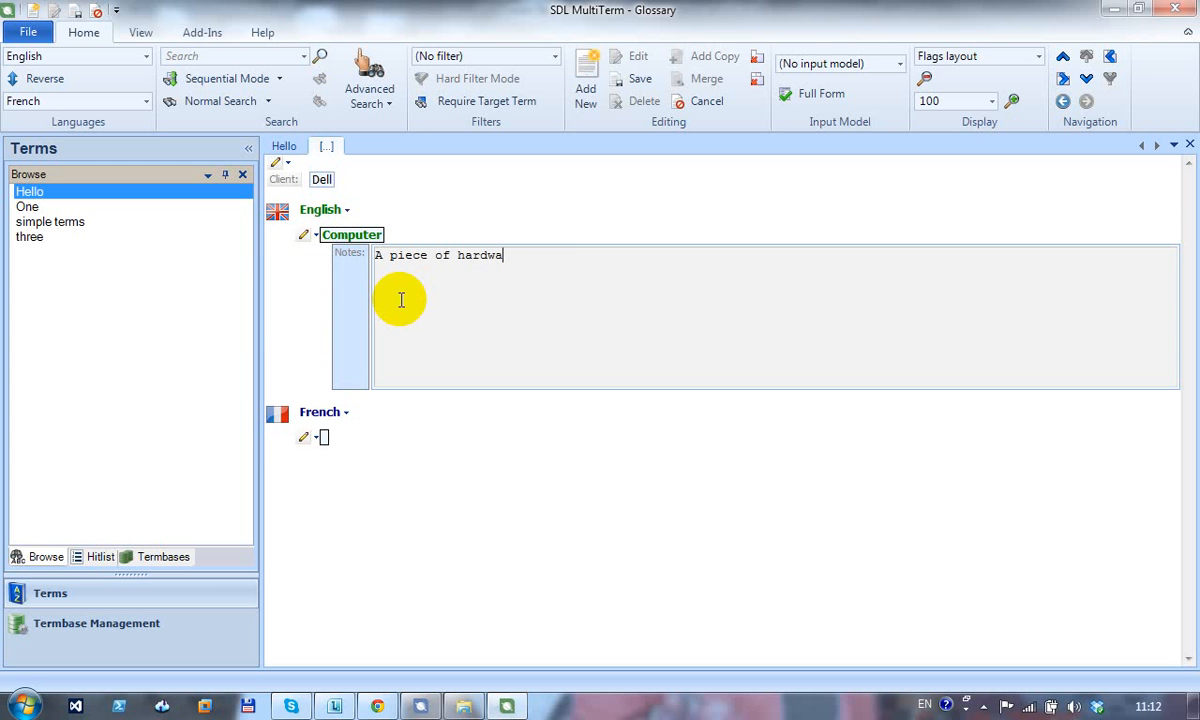
type("re that makes your life easier.")
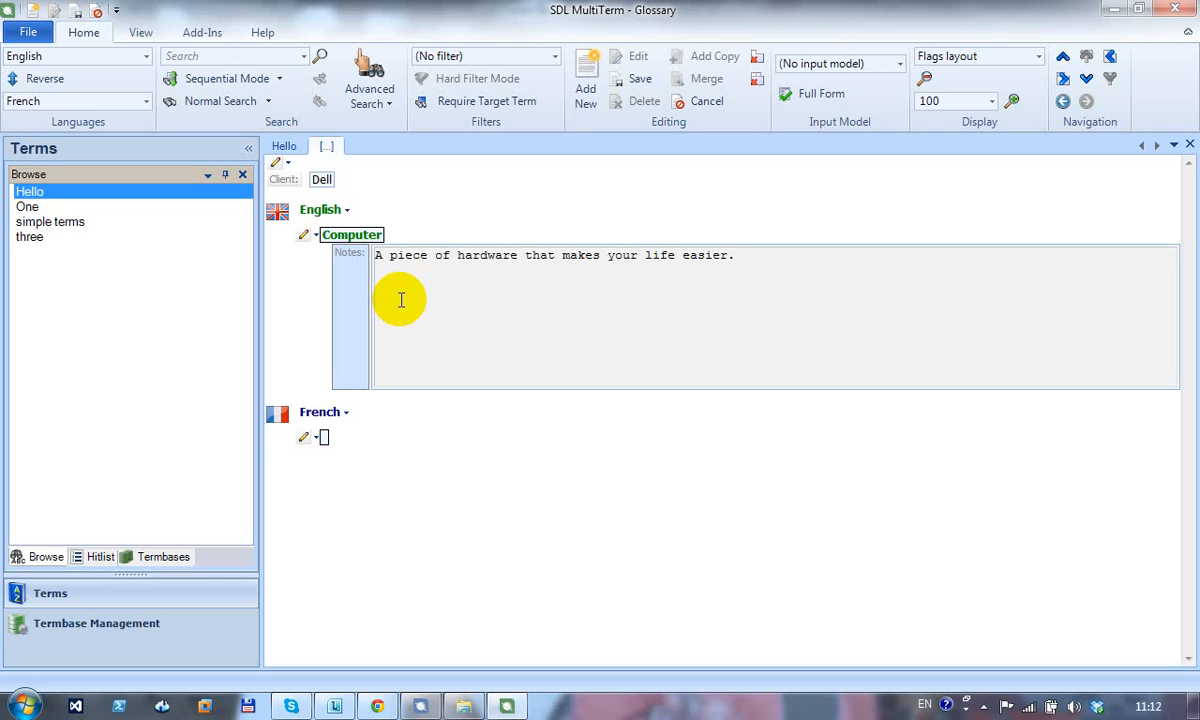
left_click(468, 486)
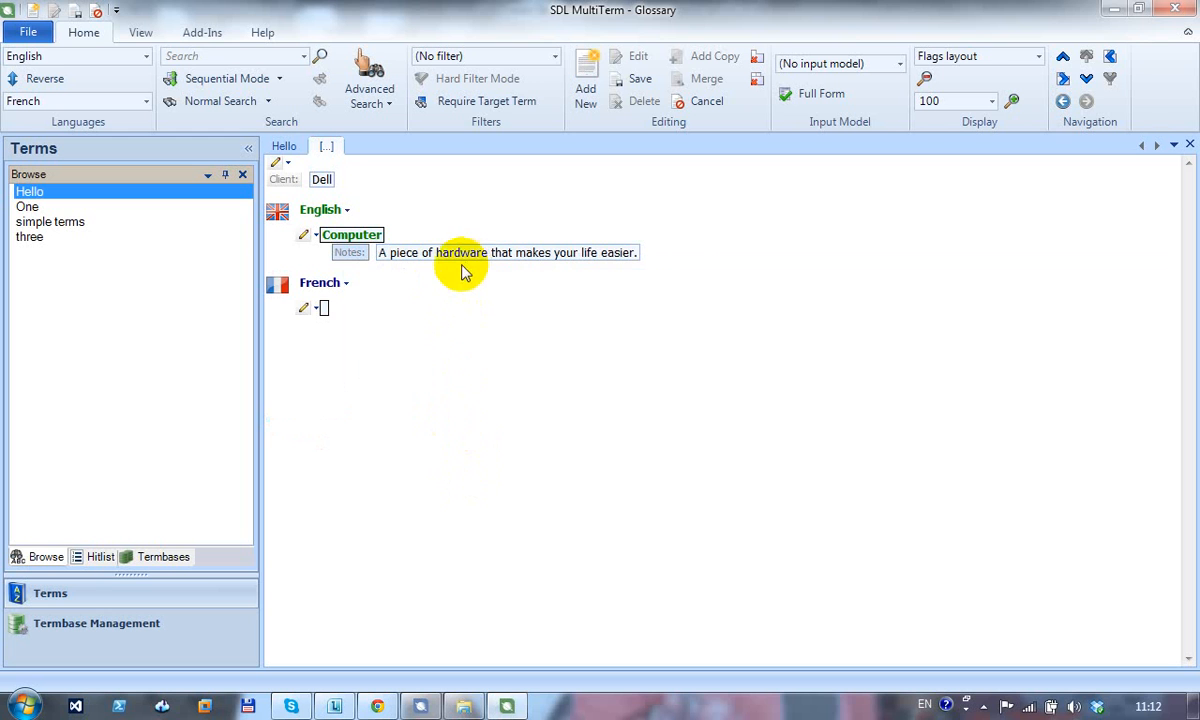
Enter "Ordinateur" as the French term of the new entry
left_click(316, 309)
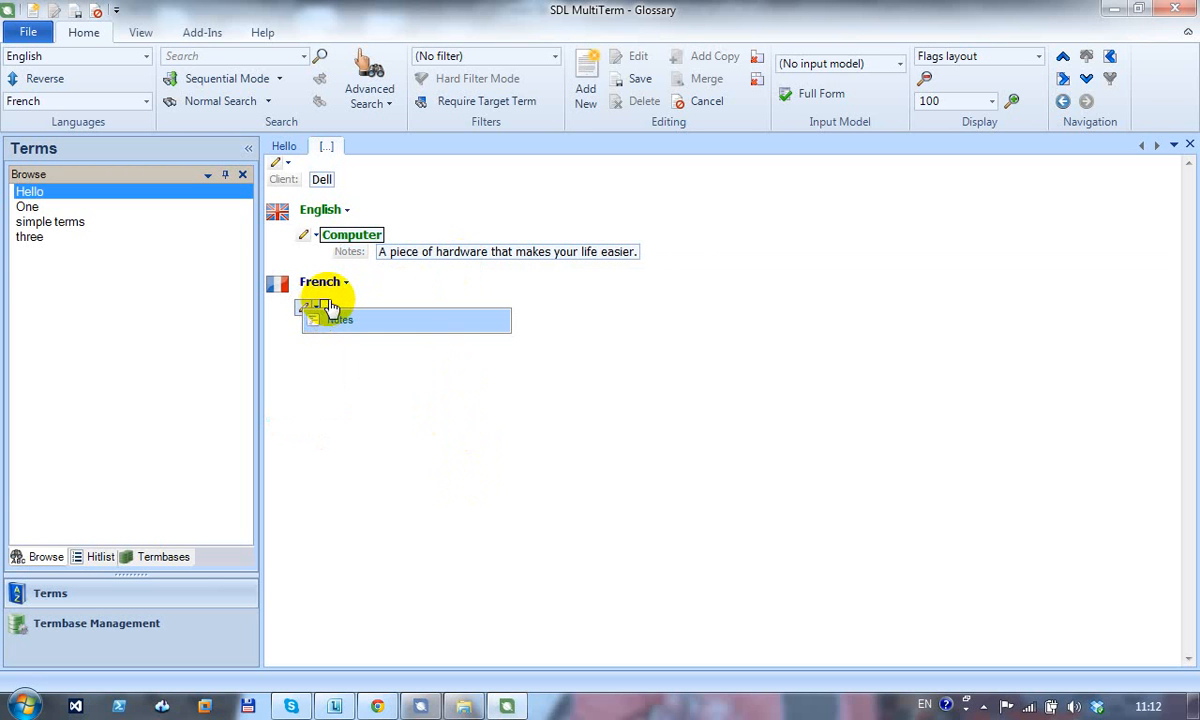
left_click(318, 318)
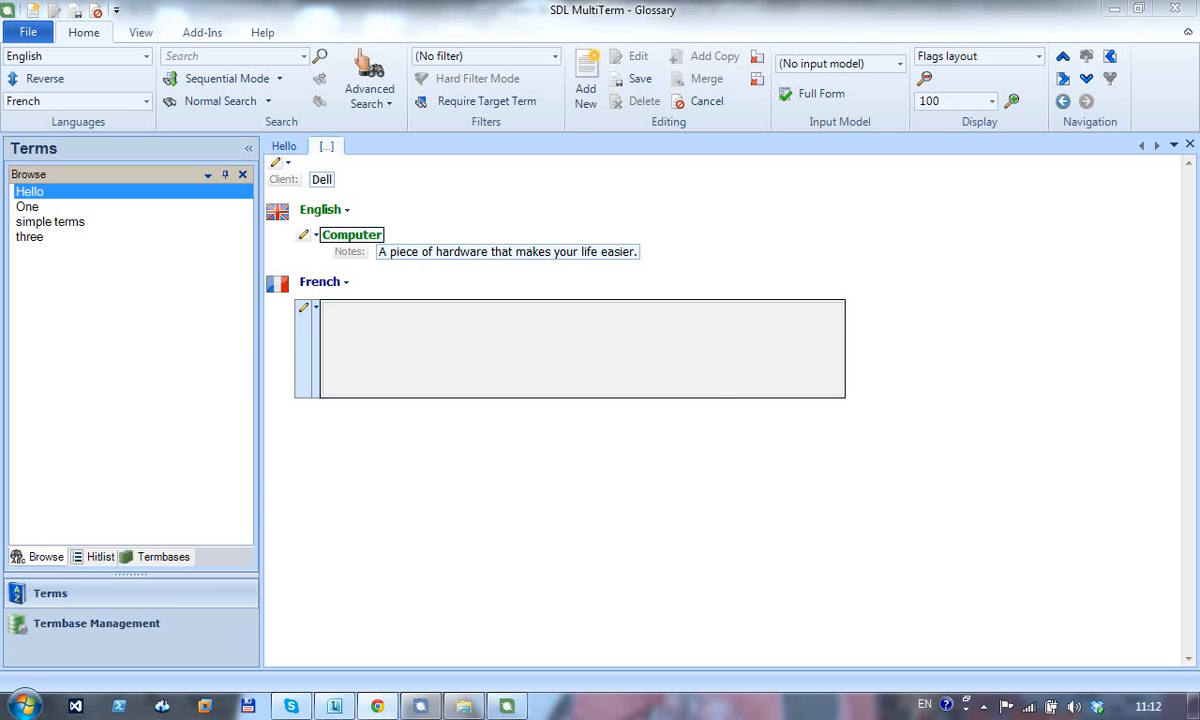
type("ordinateur")
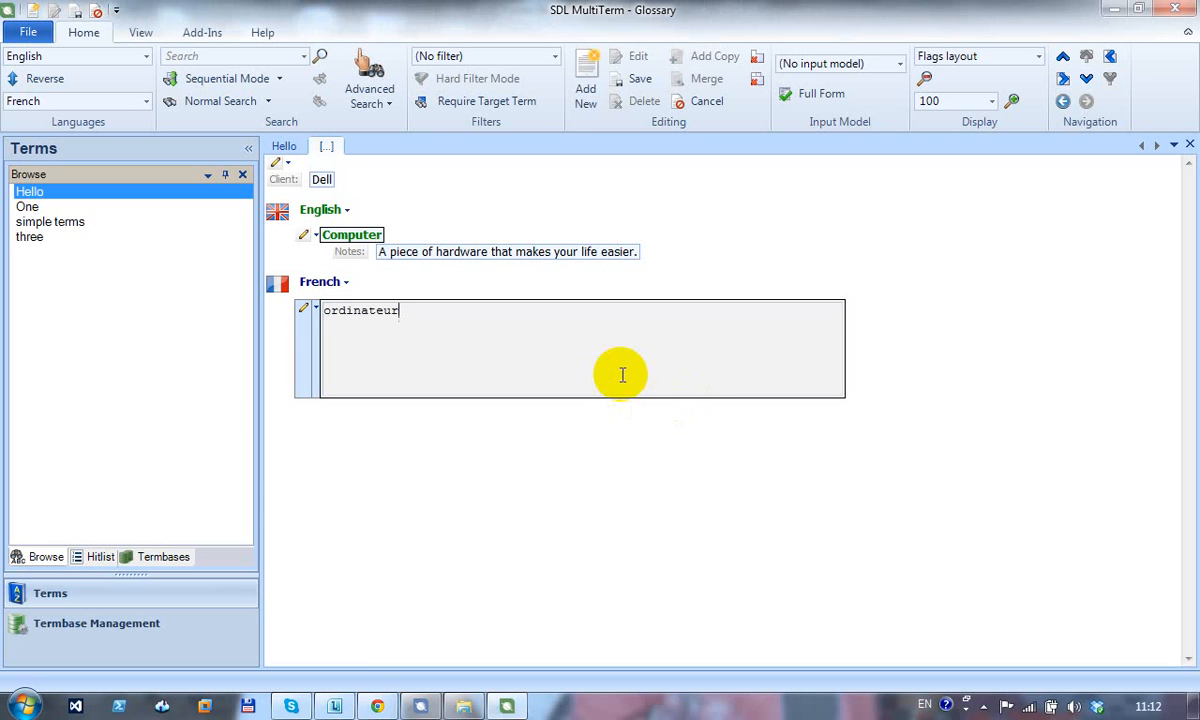
key("Home")
key("Delete")
type("O")
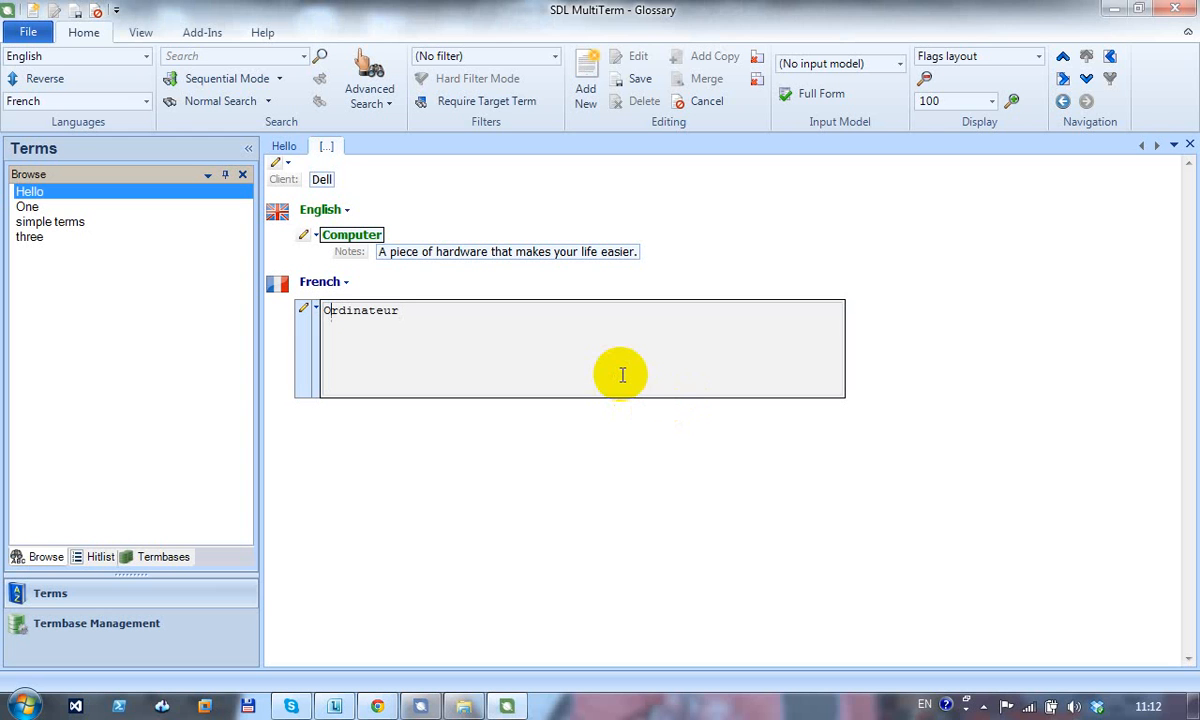
left_click(360, 467)
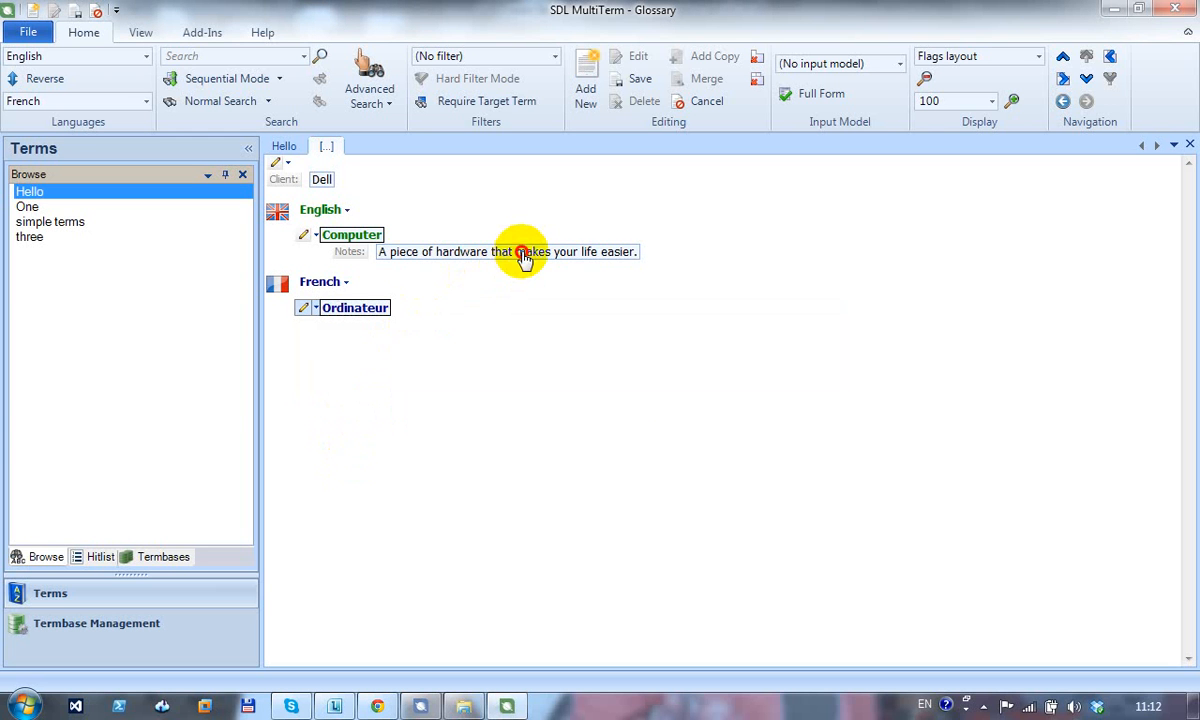
Add a Notes field to the French term with "Un morceau de matériel qui vous rend la vie plus facile." and save the entry
left_click(522, 255)
left_click(573, 528)
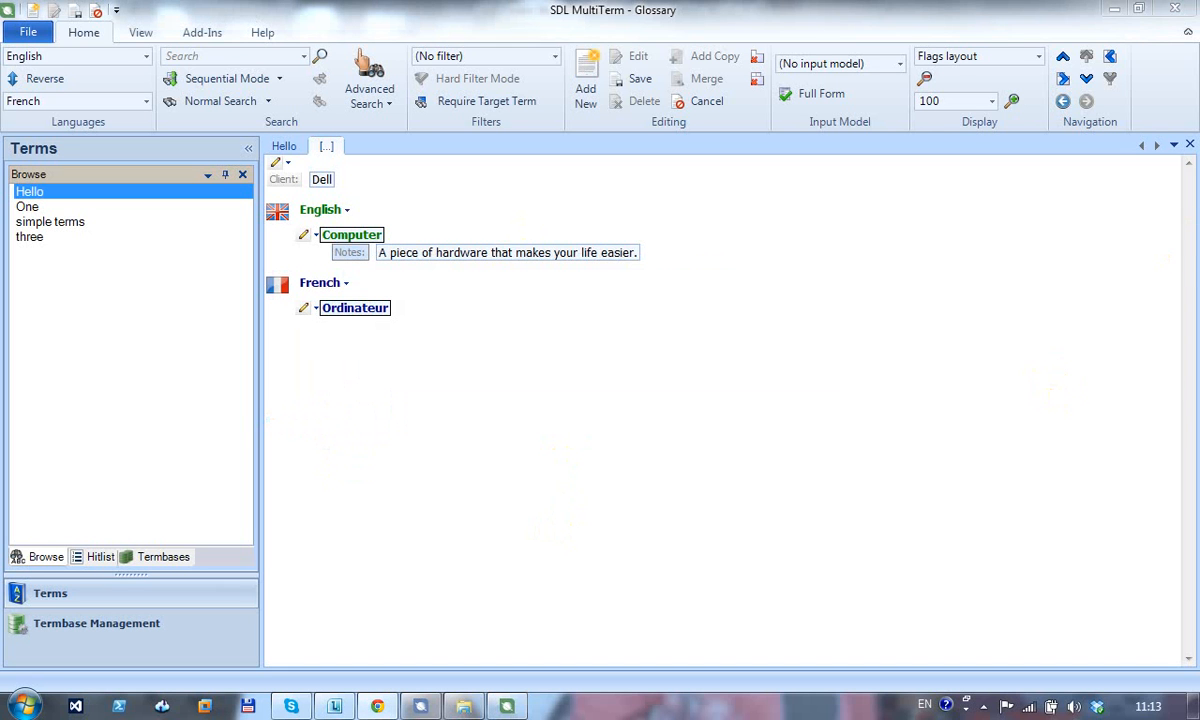
left_click(315, 308)
left_click(325, 327)
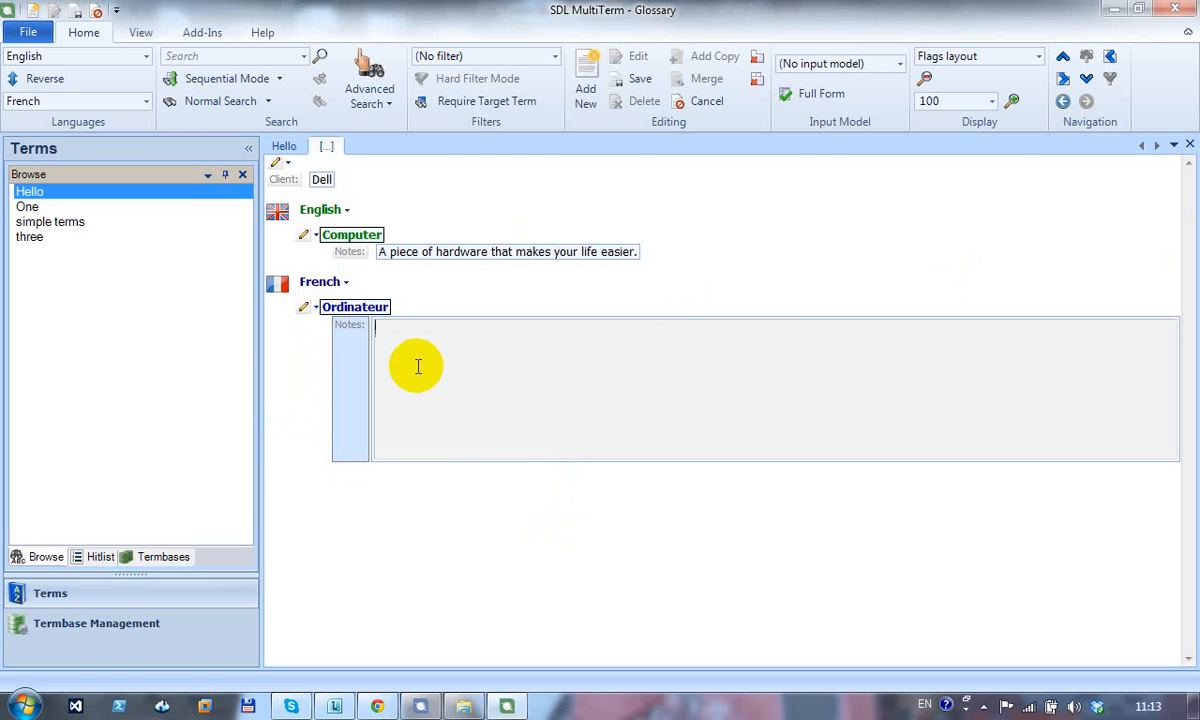
type("Un morceau de matériel qui vous rend la vie plus facile.")
left_click(443, 509)
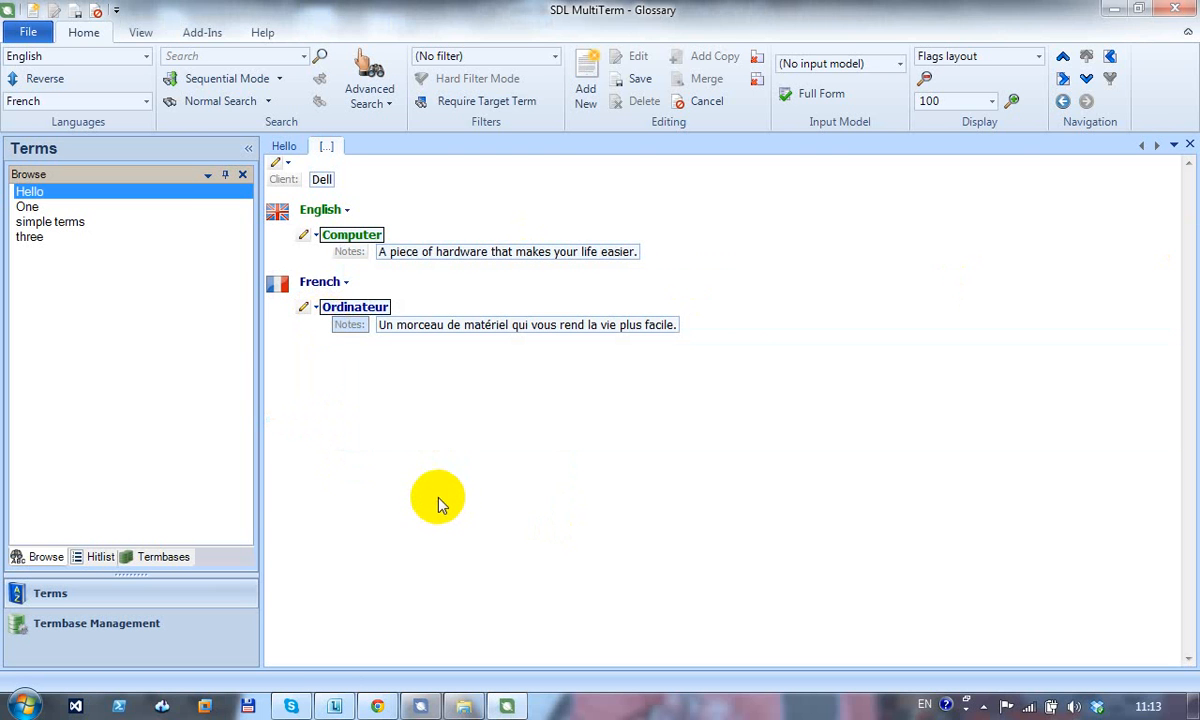
left_click(636, 80)
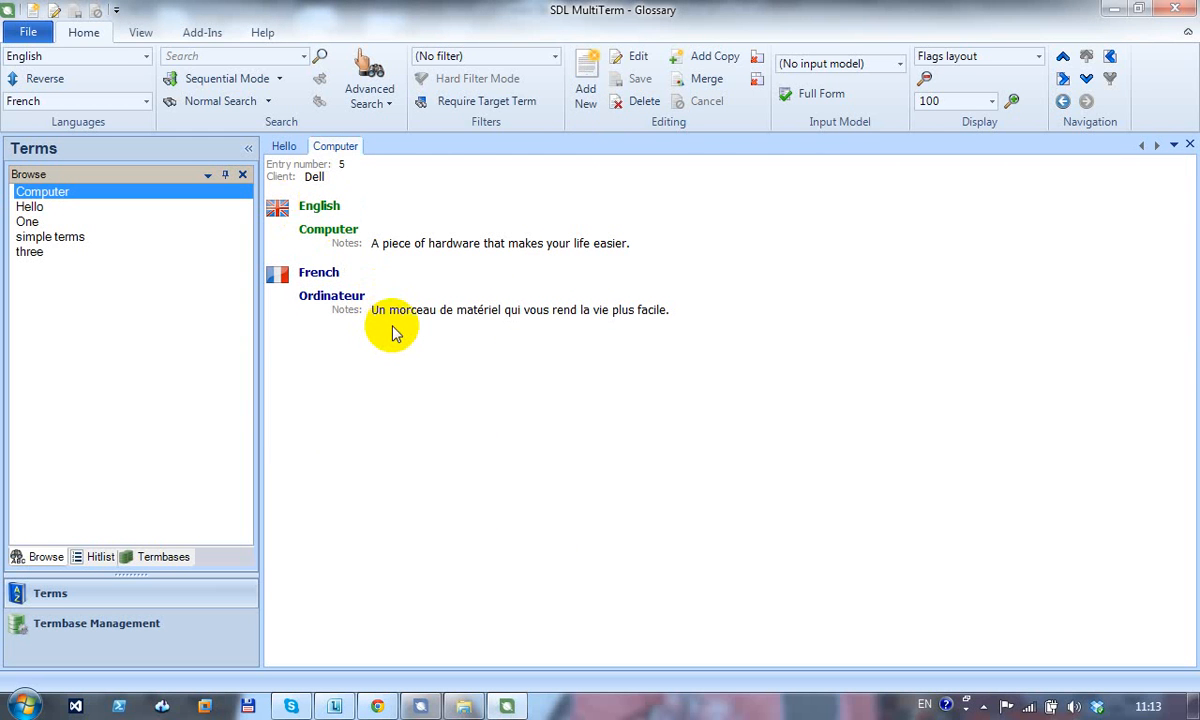
left_click(586, 88)
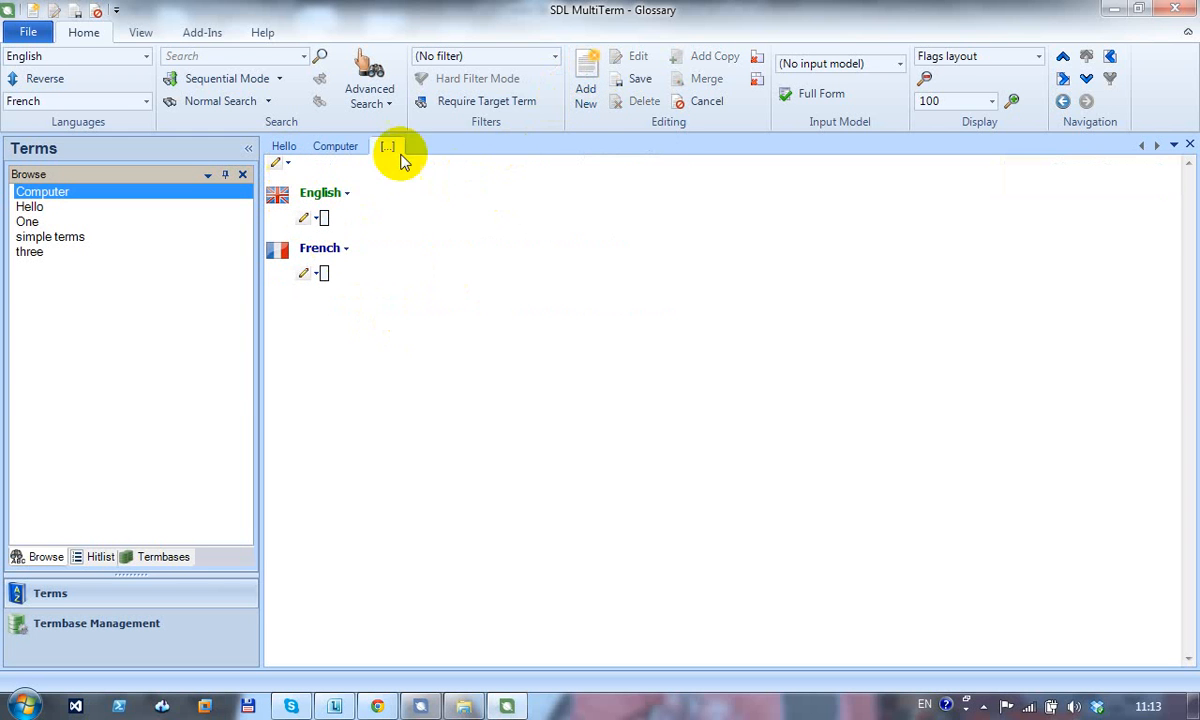
left_click(706, 102)
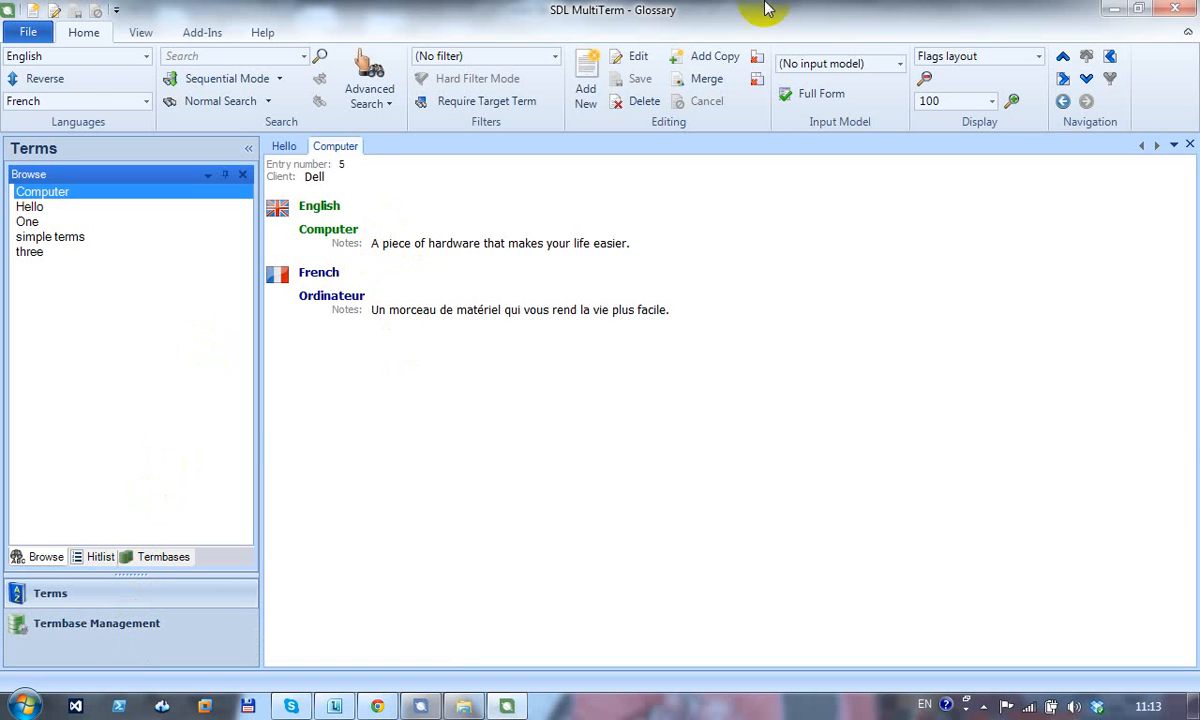
left_click(899, 66)
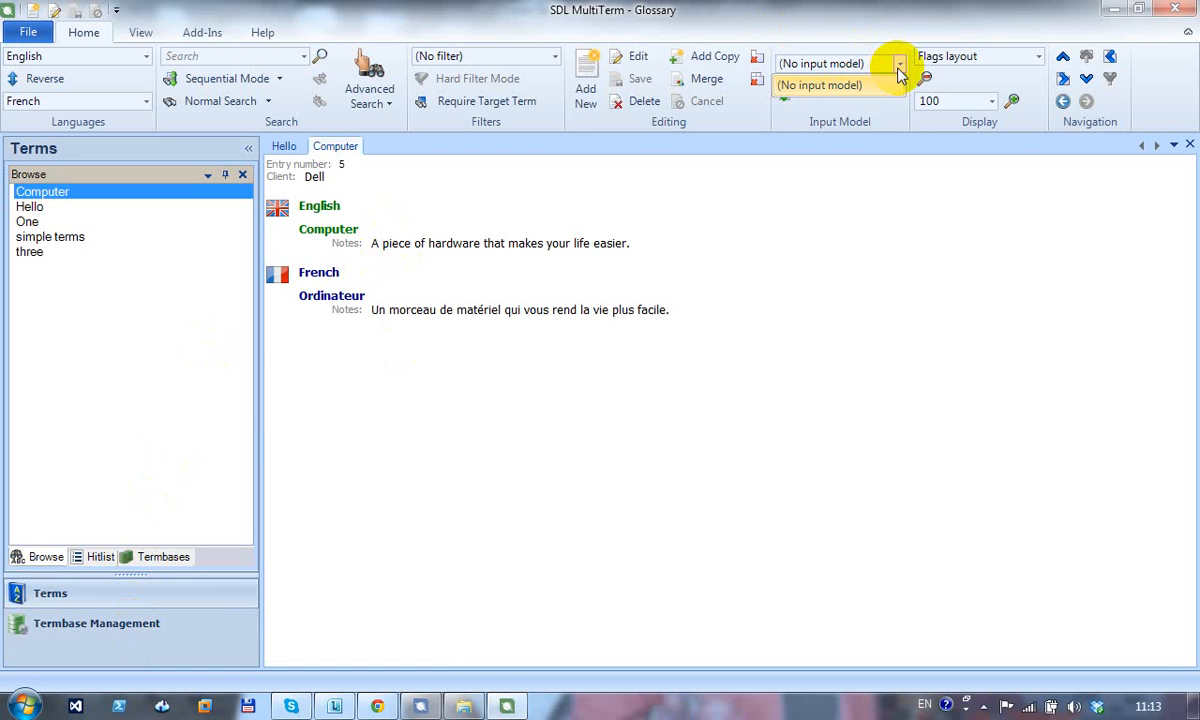
left_click(899, 68)
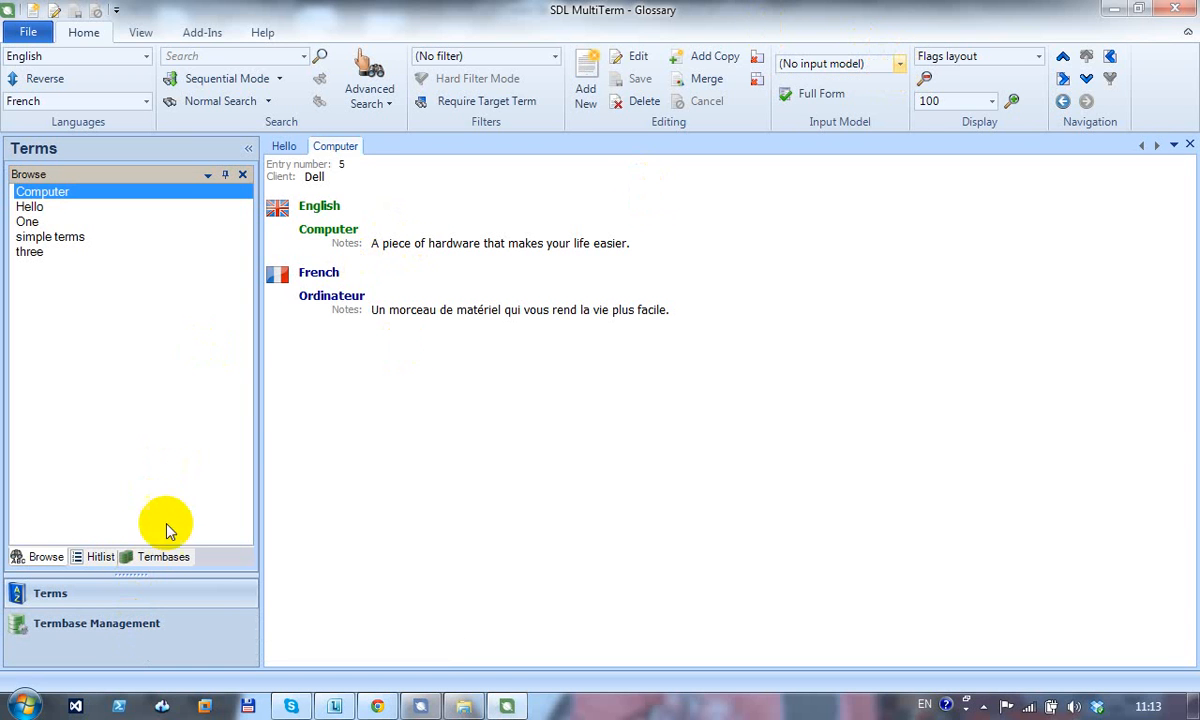
Create a new input model for the Glossary termbase in Termbase Management and name it "multifarious"
left_click(80, 624)
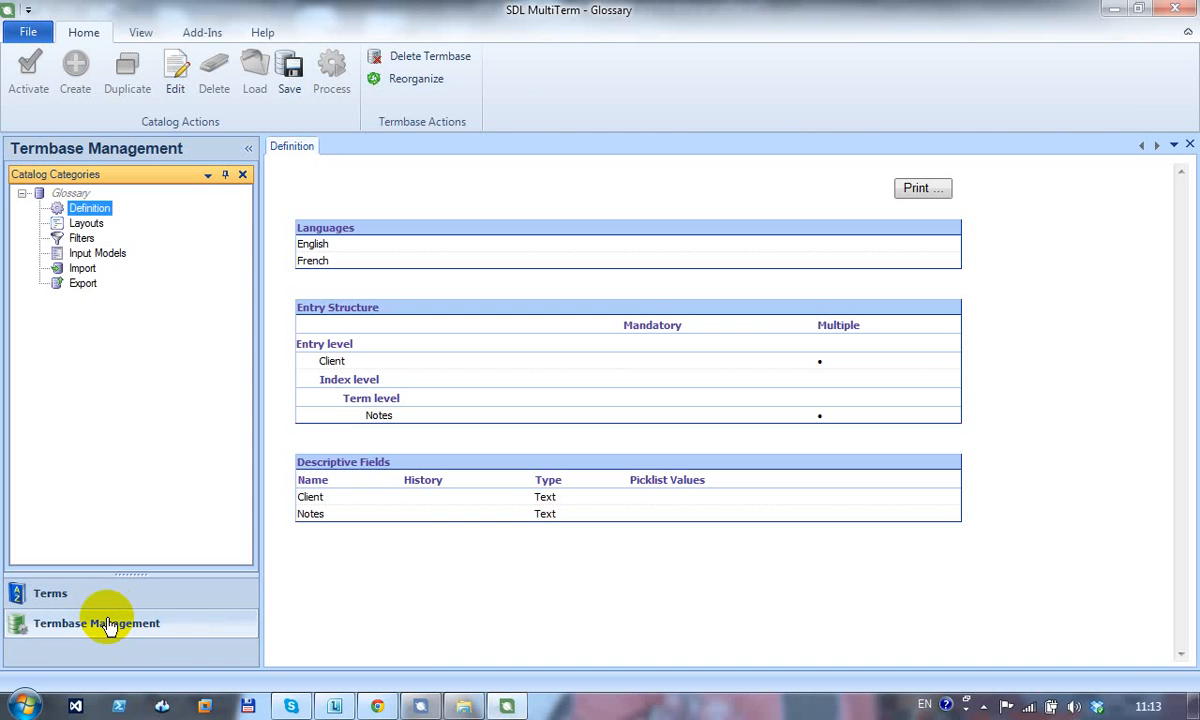
left_click(92, 254)
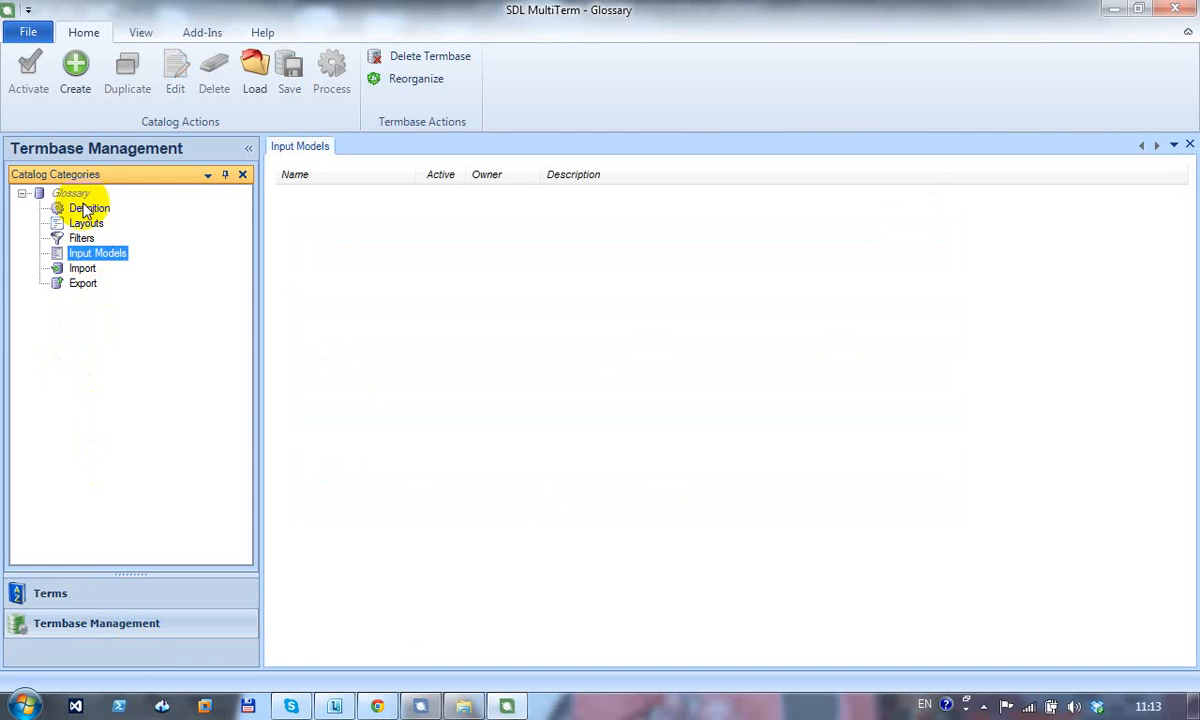
right_click(97, 253)
left_click(140, 261)
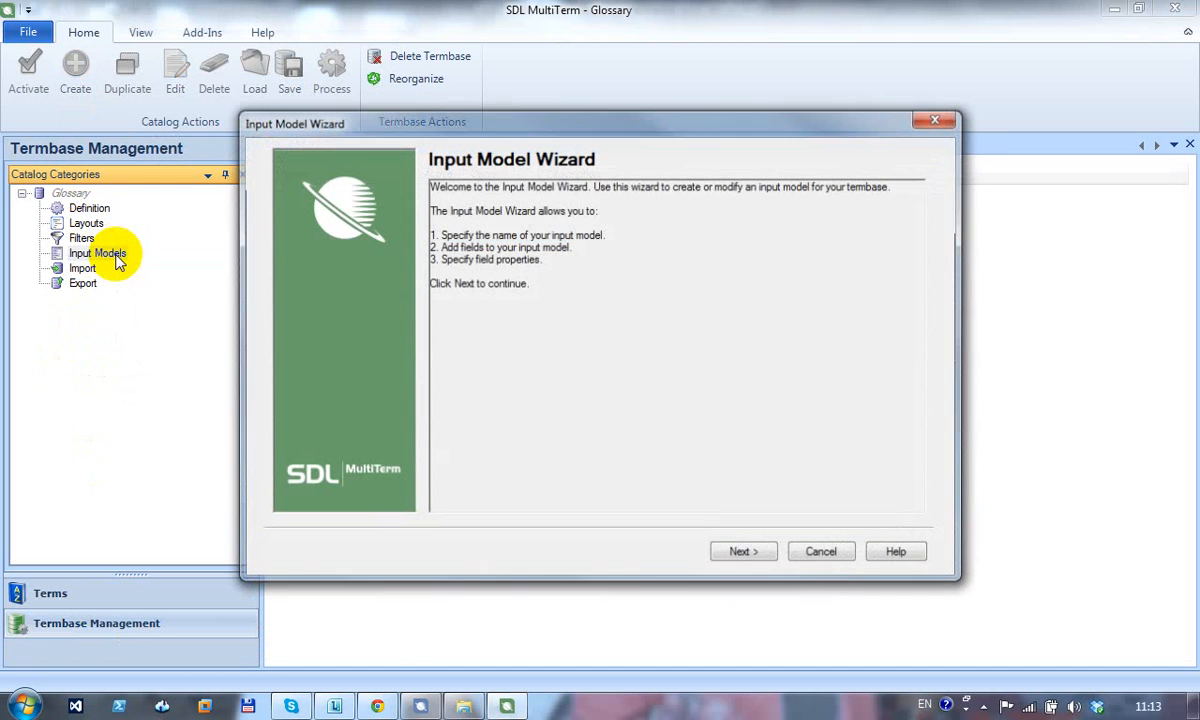
left_click(750, 563)
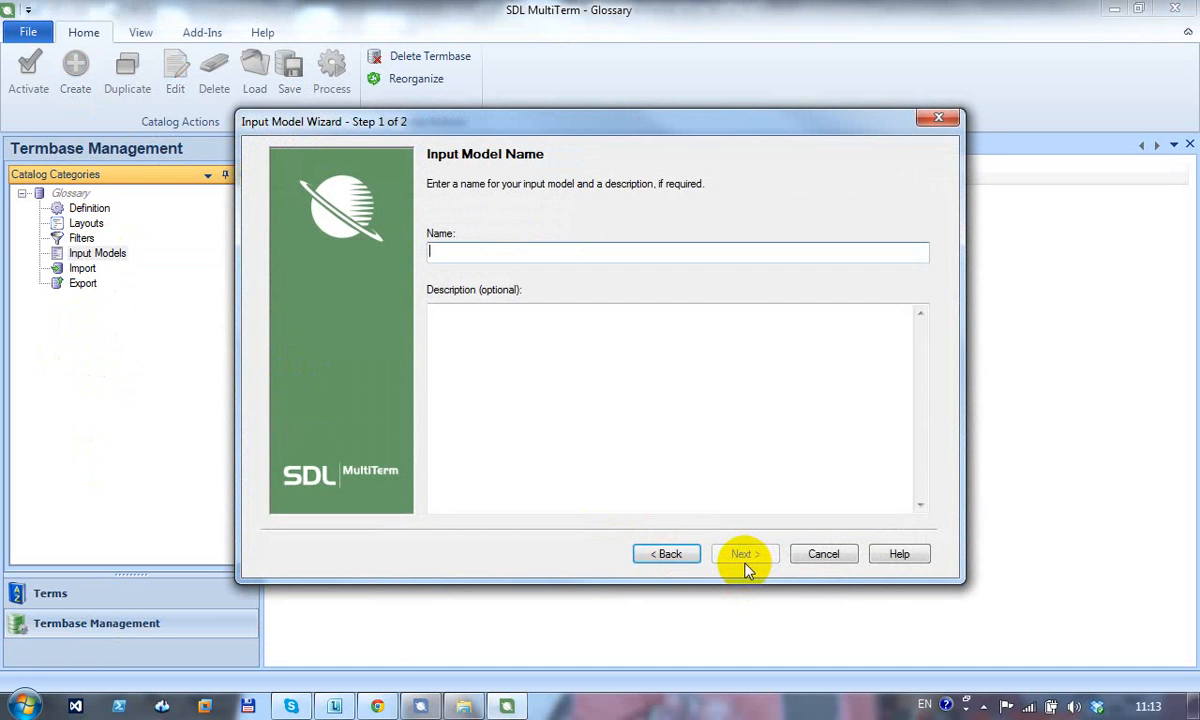
type("multi")
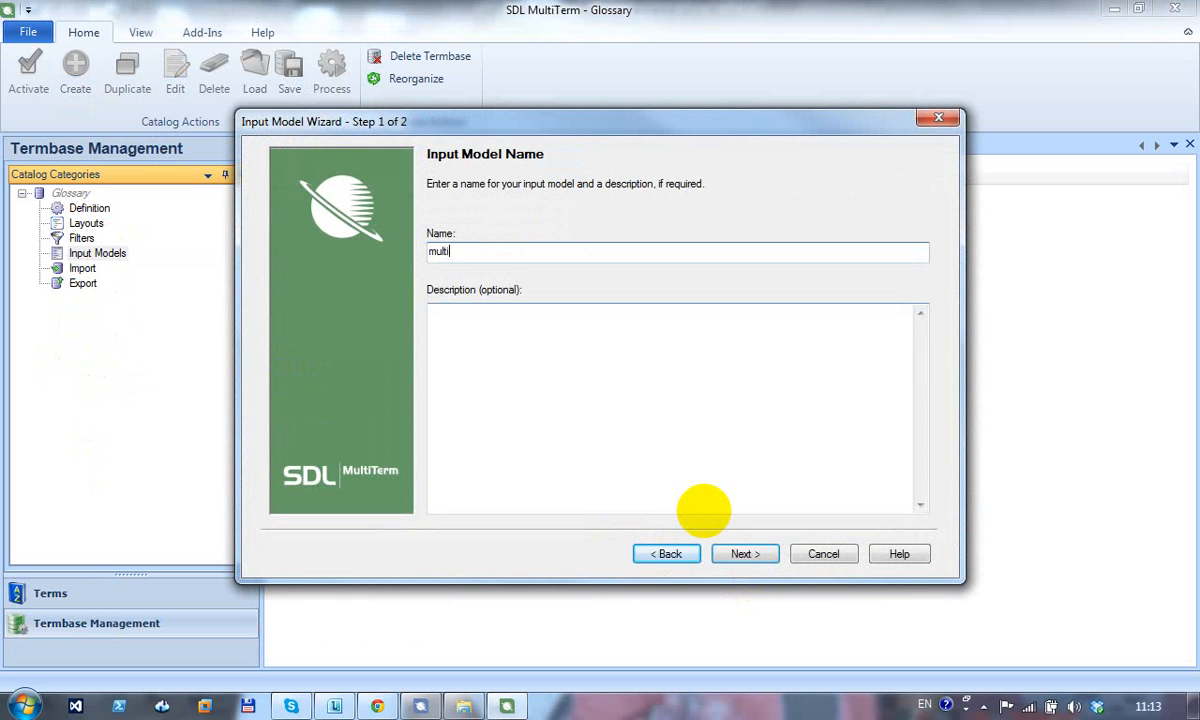
type("farioiyus")
type("us")
left_click(757, 558)
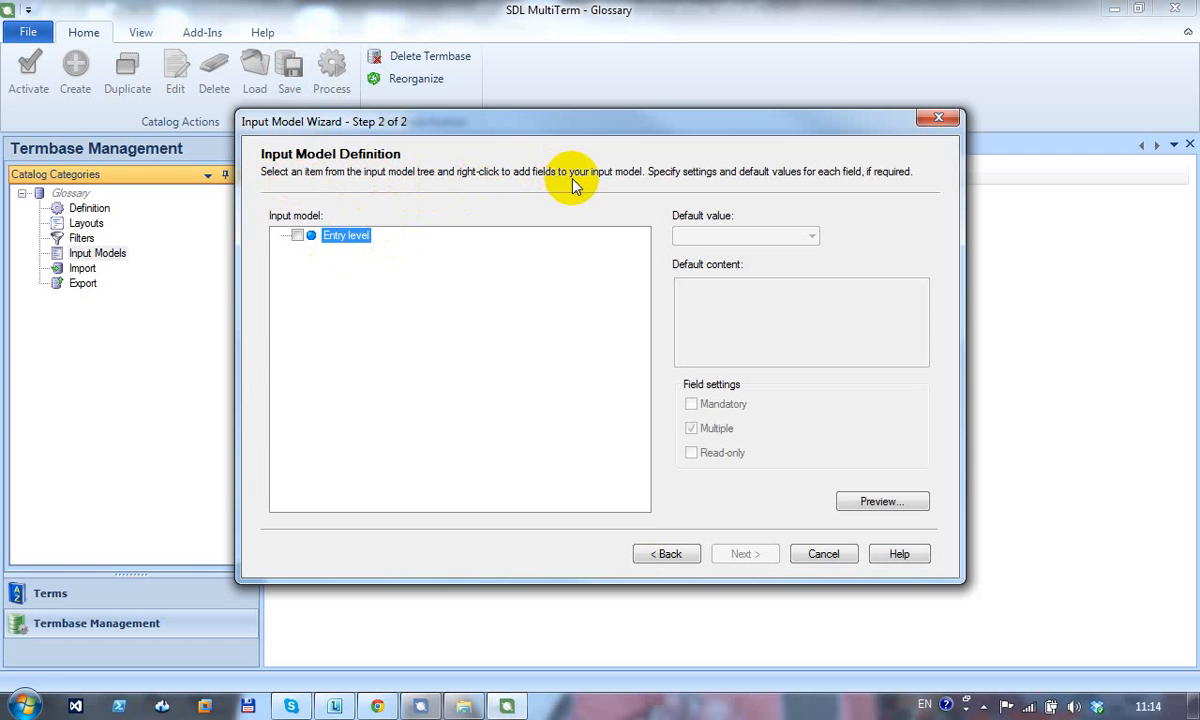
Add the English and French languages and the Client field to the input model's entry level
right_click(345, 238)
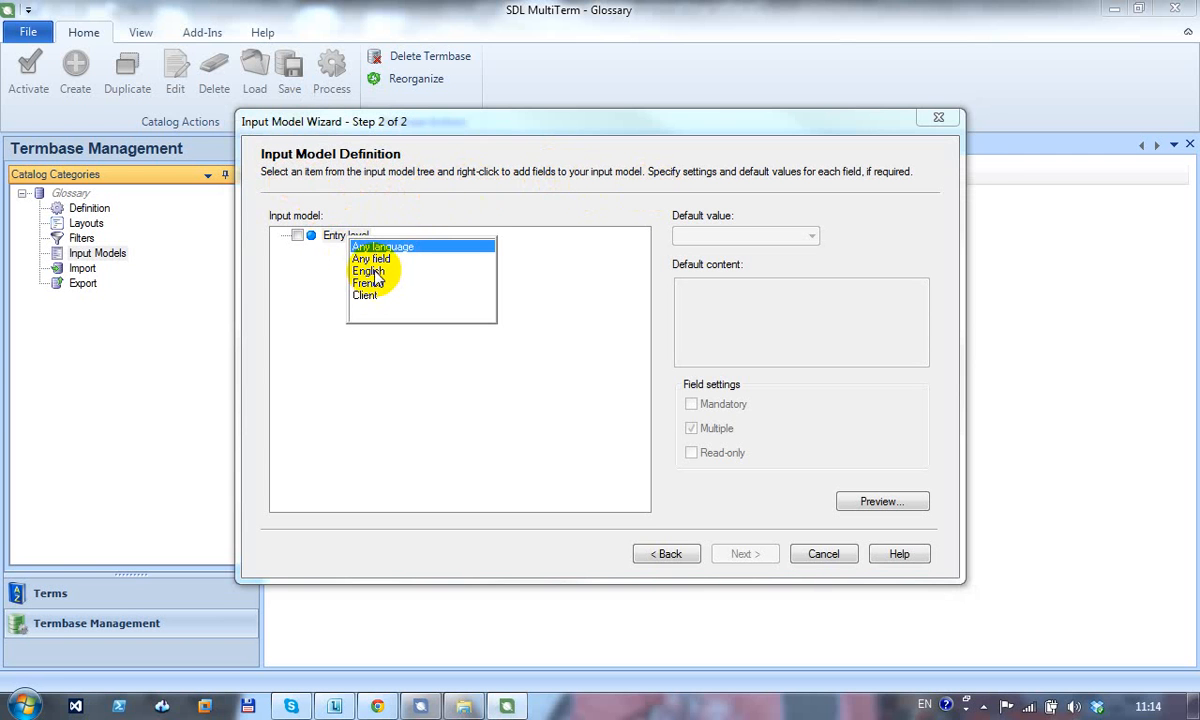
left_click(370, 271)
left_click(340, 237)
right_click(343, 239)
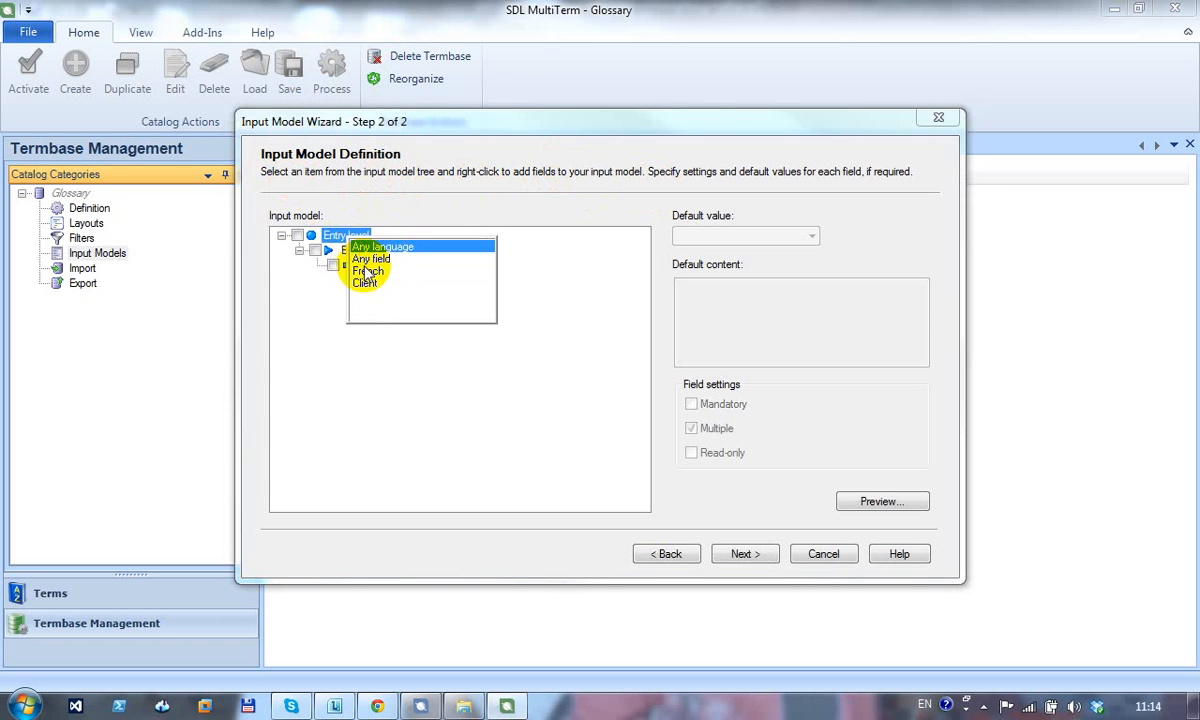
left_click(368, 271)
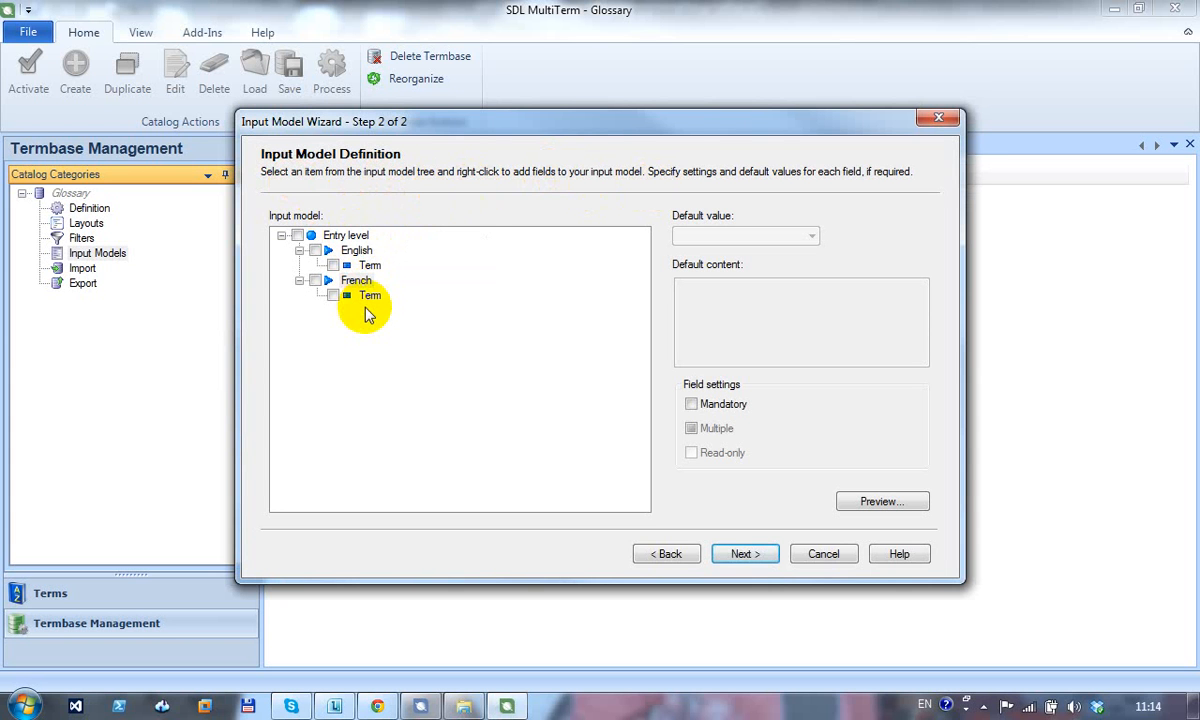
left_click(353, 238)
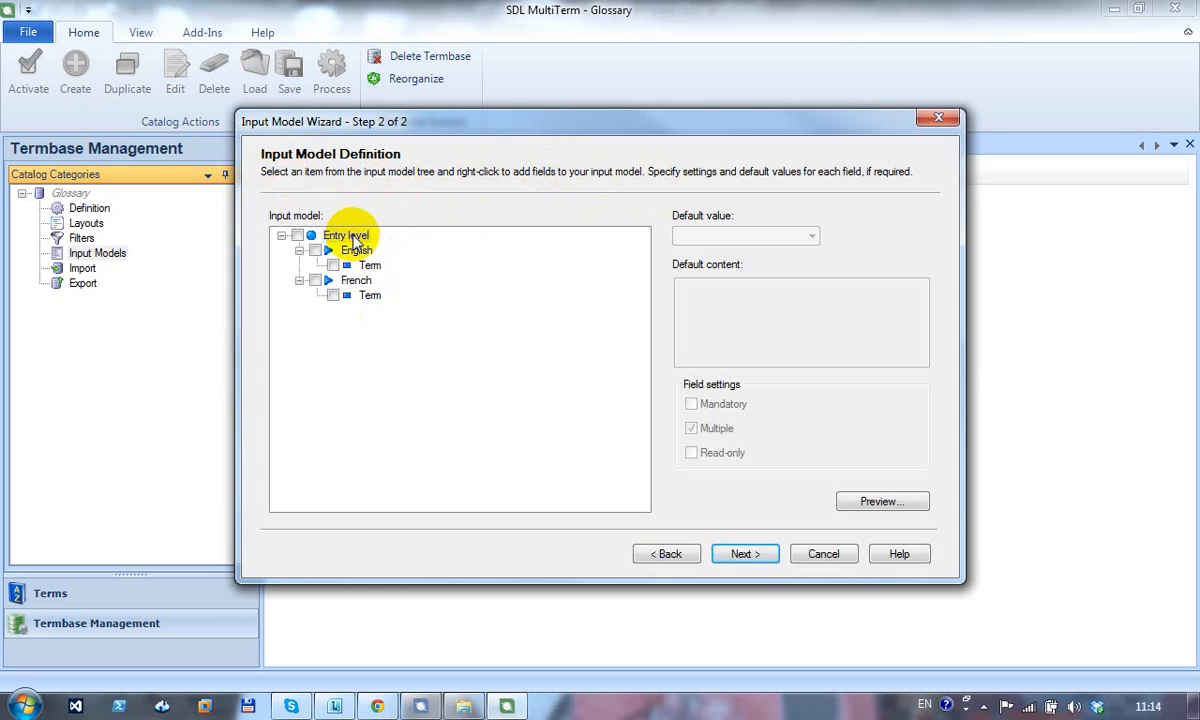
right_click(355, 243)
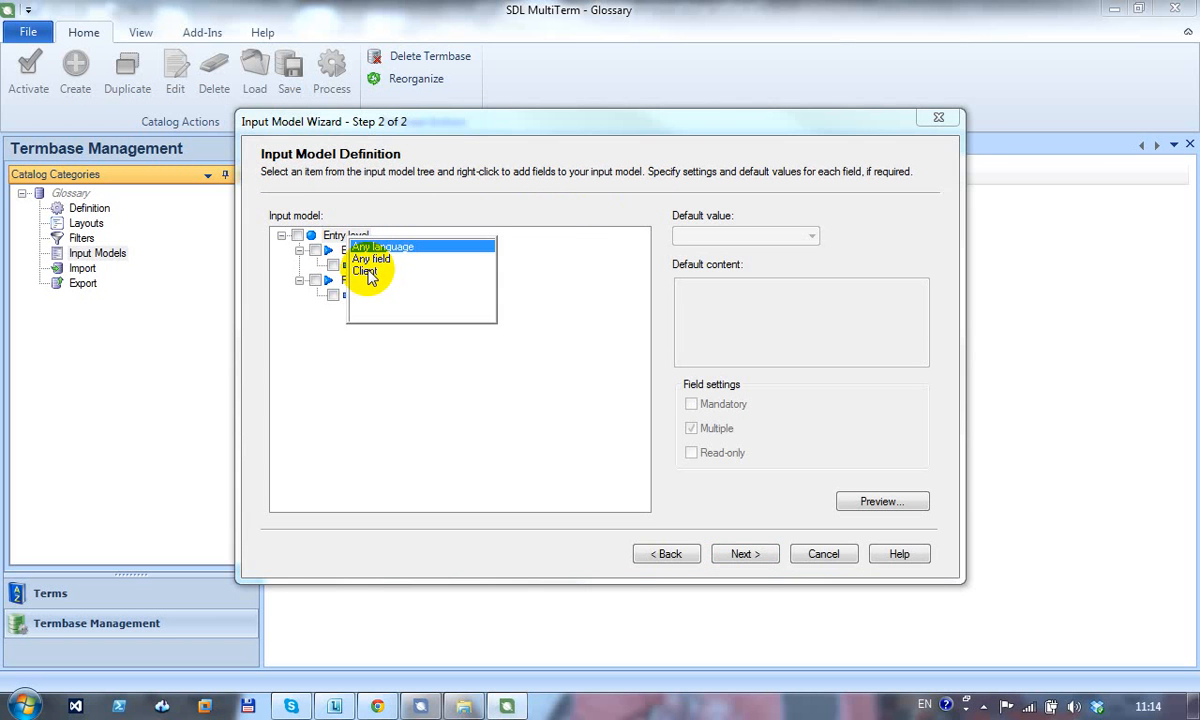
left_click(366, 272)
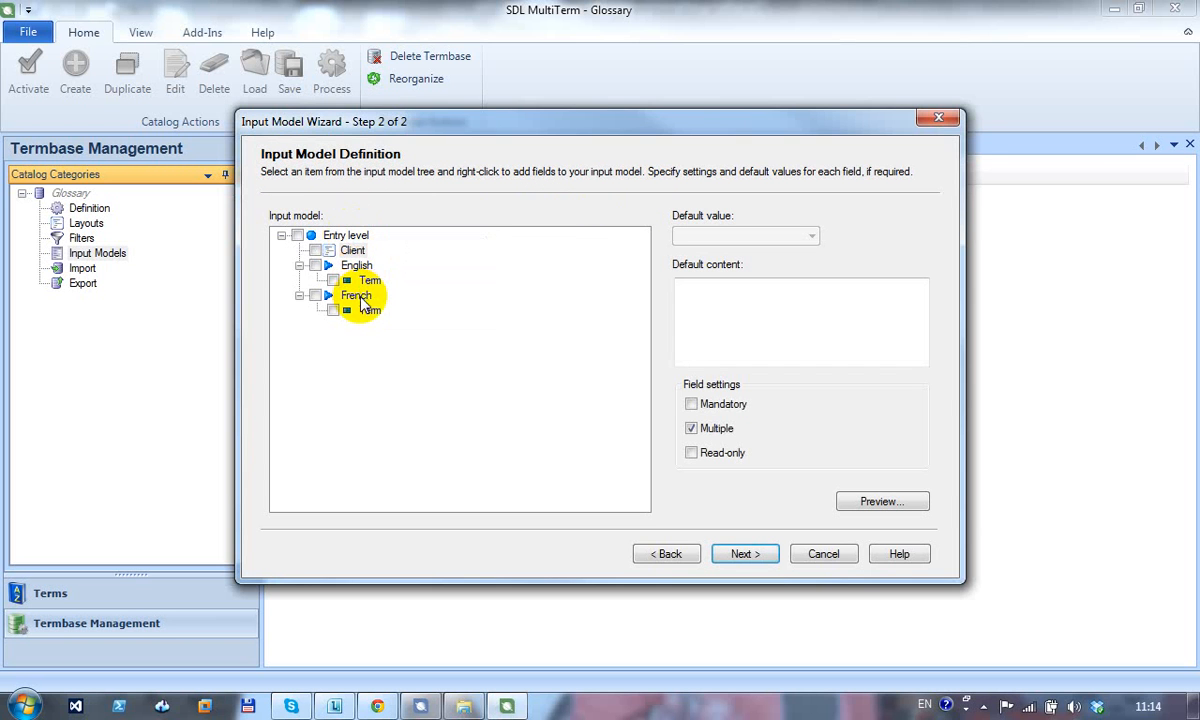
Add a Notes field under both the English and French terms of the input model and finish the wizard
right_click(372, 282)
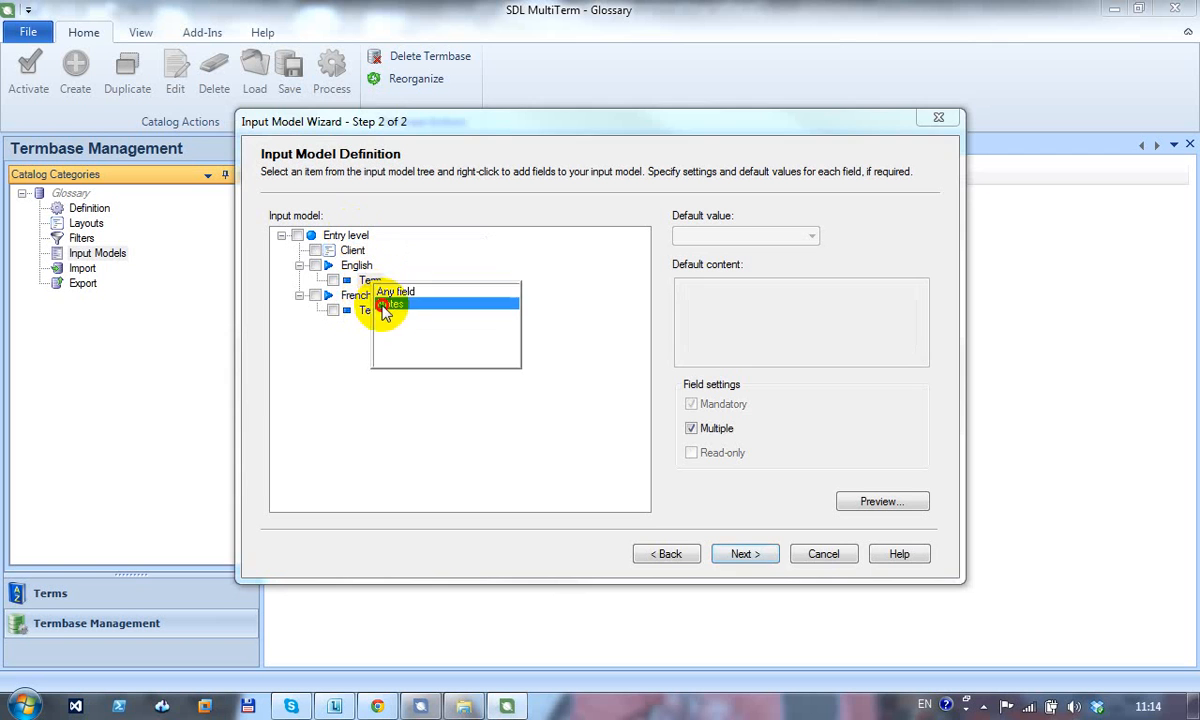
left_click(383, 305)
right_click(370, 326)
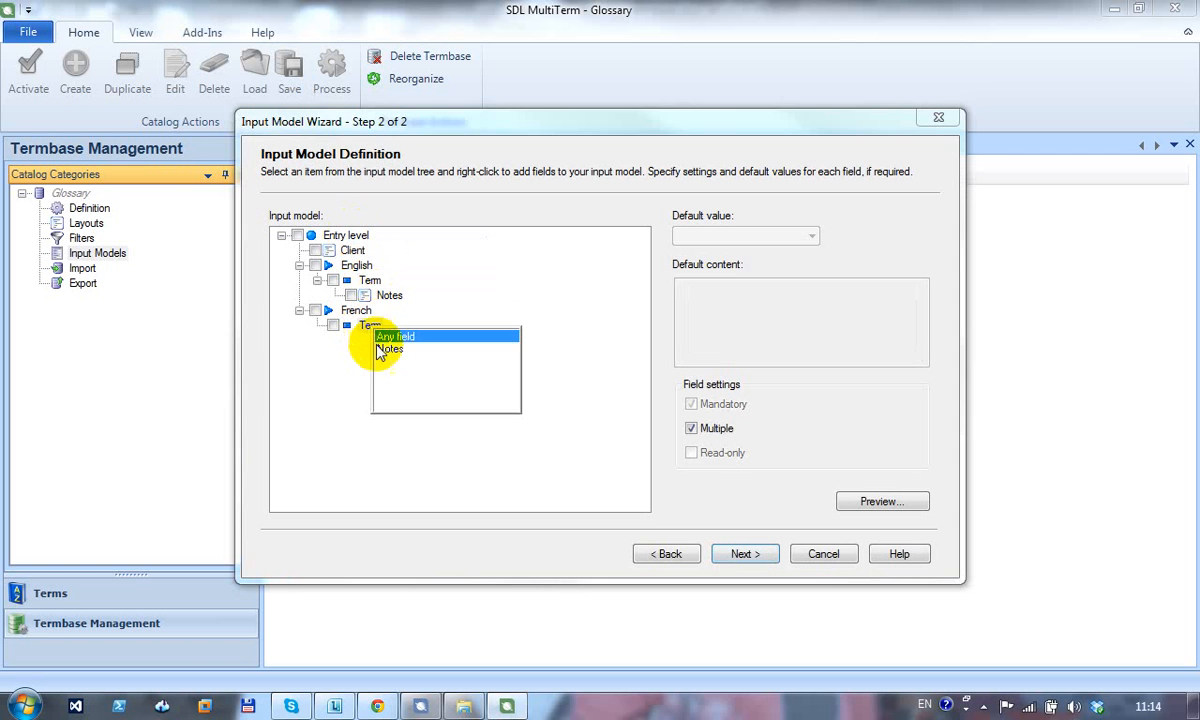
left_click(388, 348)
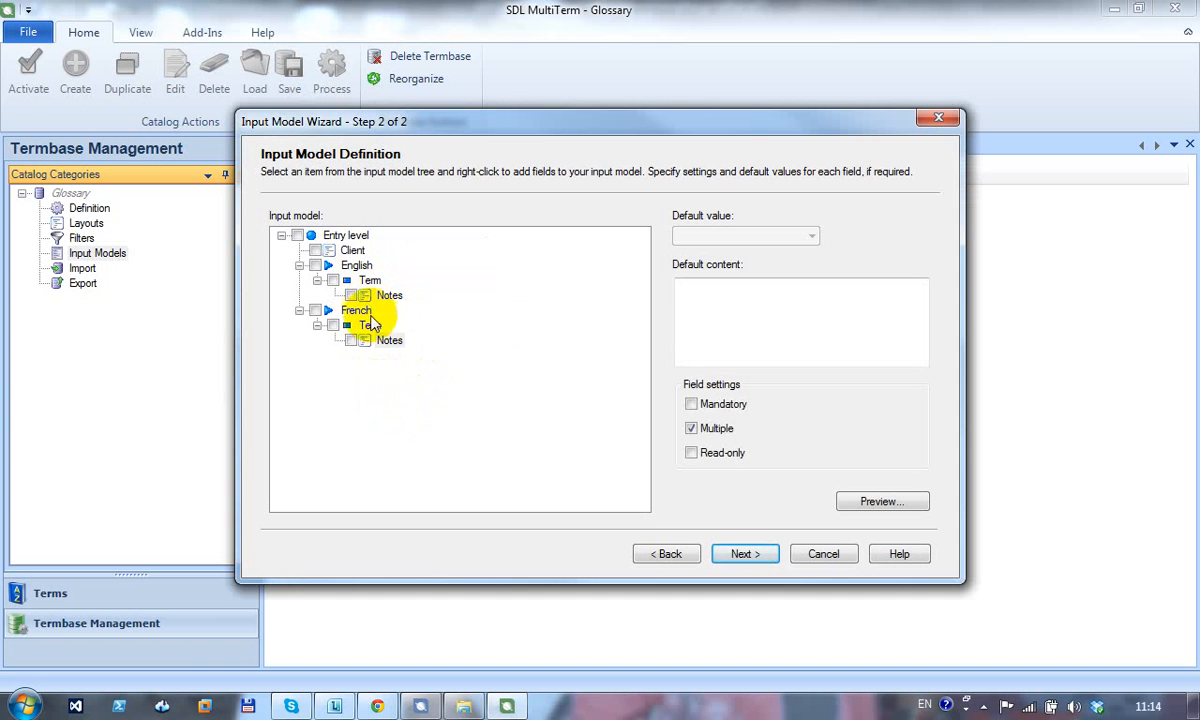
left_click(758, 560)
left_click(757, 558)
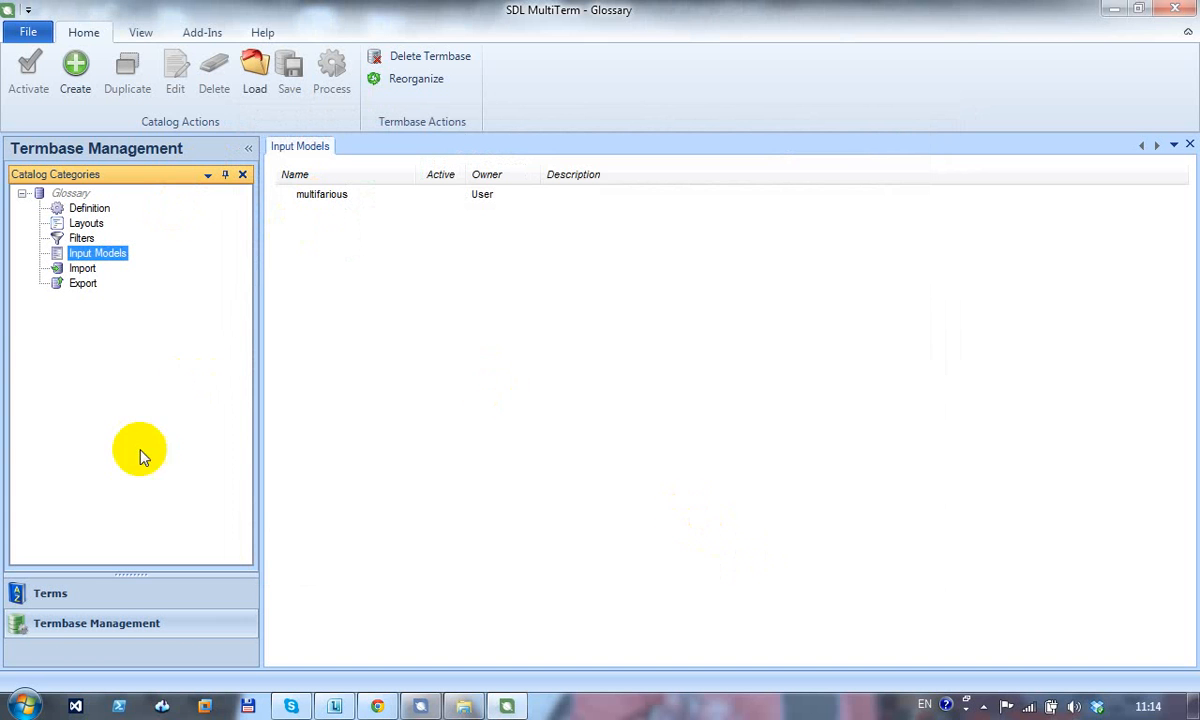
Return to the terms and make "multifarious" the active input model
left_click(50, 594)
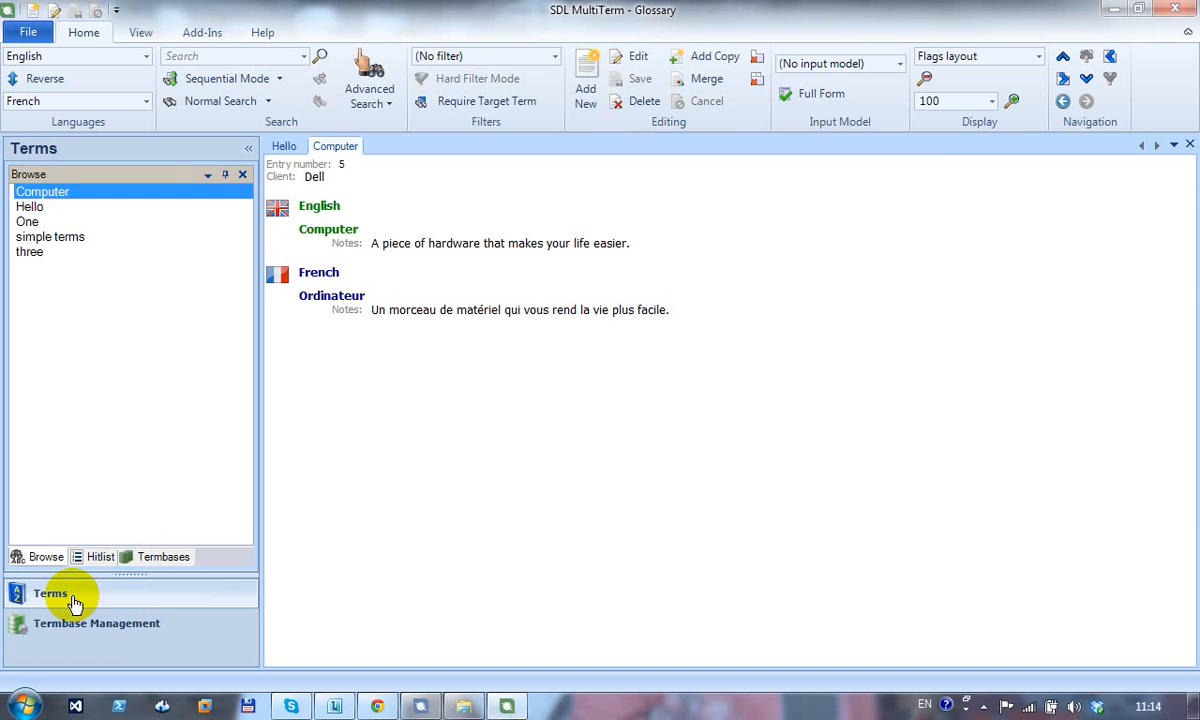
left_click(899, 66)
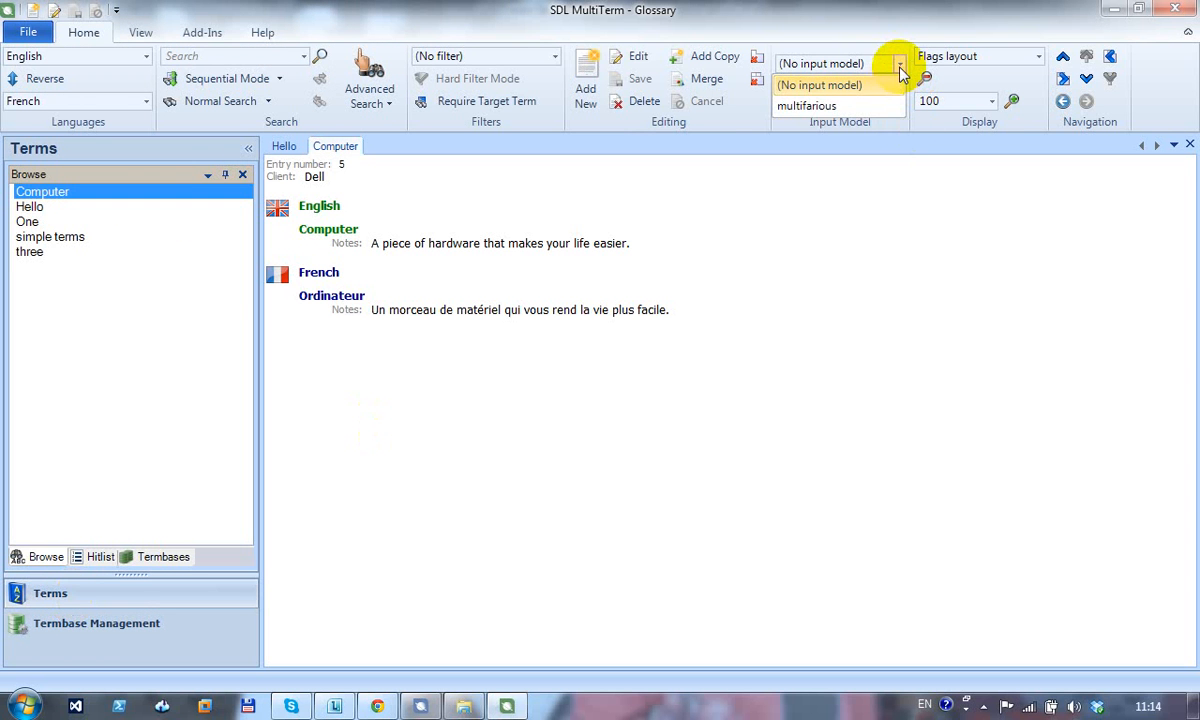
left_click(830, 107)
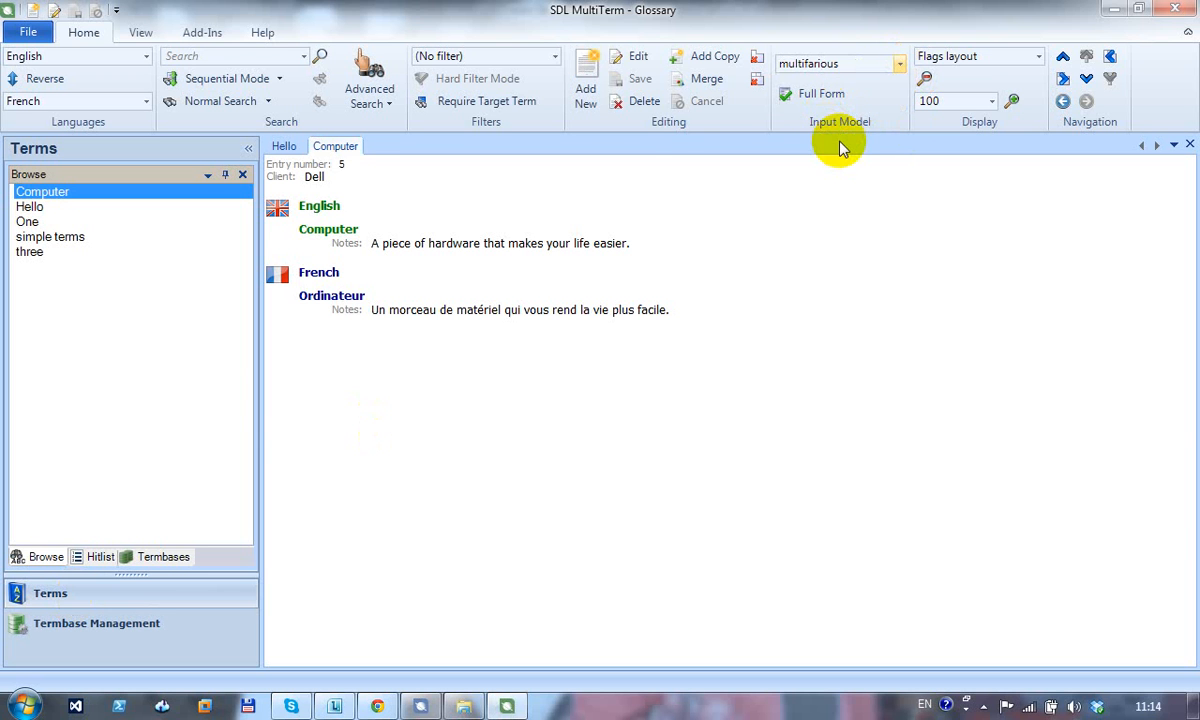
Try the input model on a new entry by opening its preset Client field, and discard the entry
left_click(588, 95)
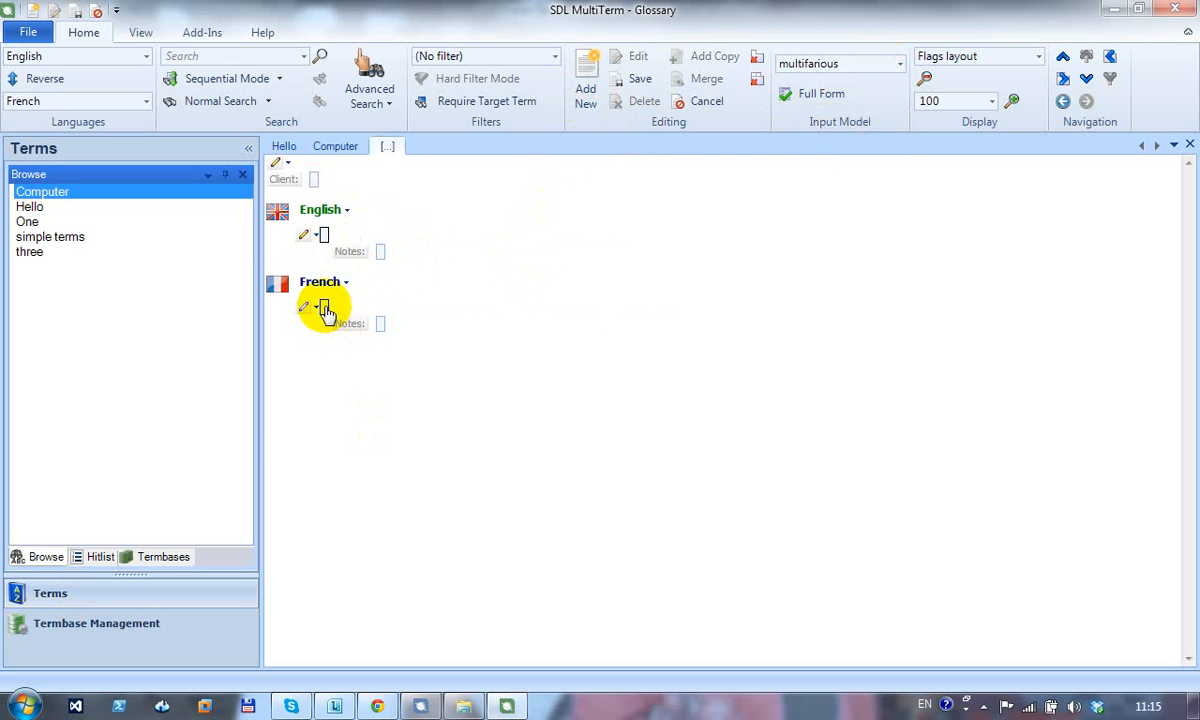
left_click(315, 181)
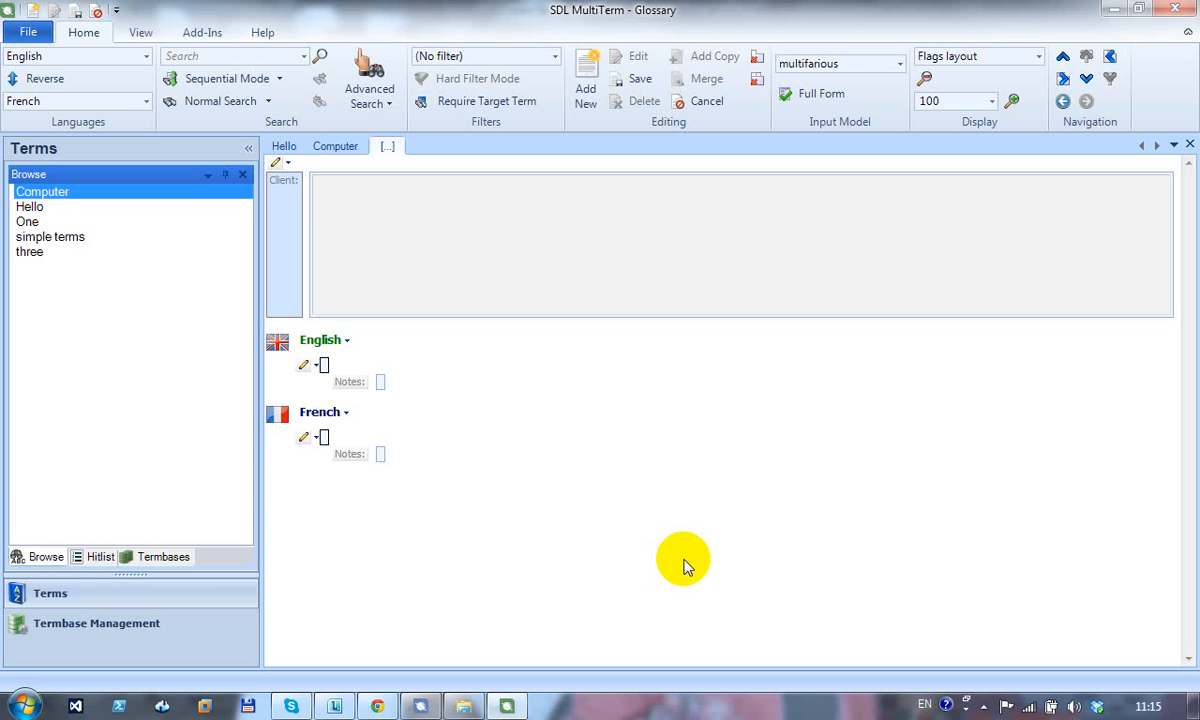
left_click(708, 101)
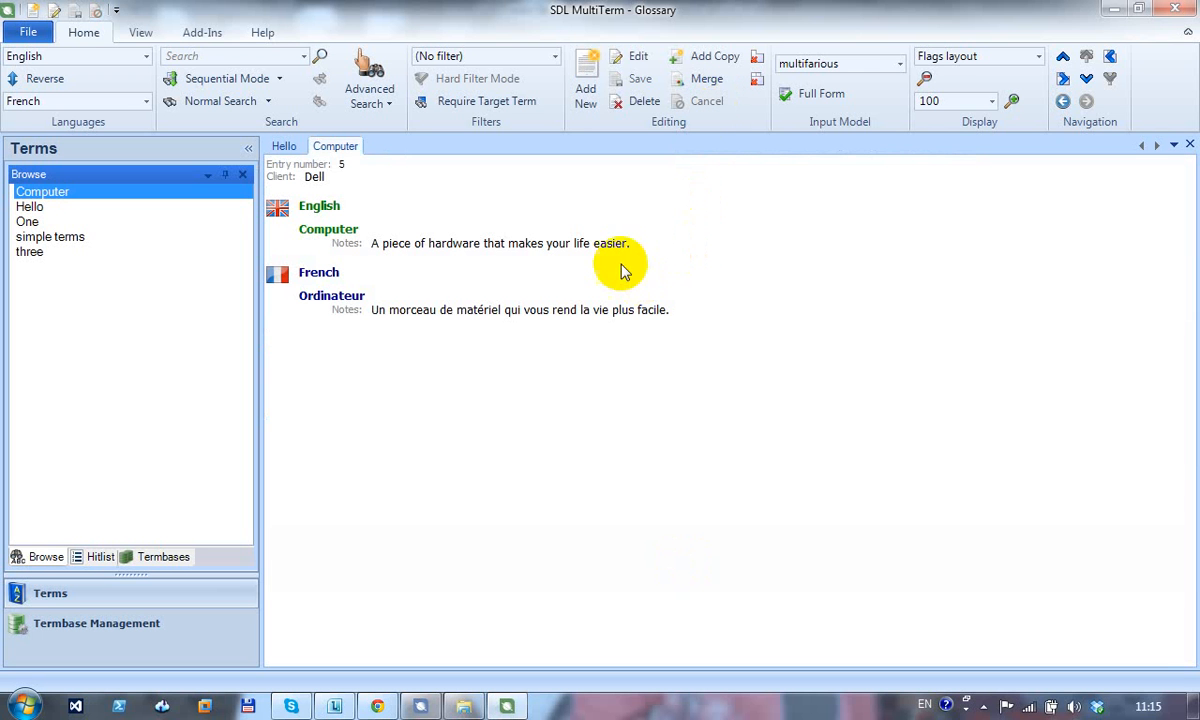
Close MultiTerm, switch to SDL Trados Studio and add Glossary.sdltb to the project's termbases, accepting the language mapping
left_click(1178, 10)
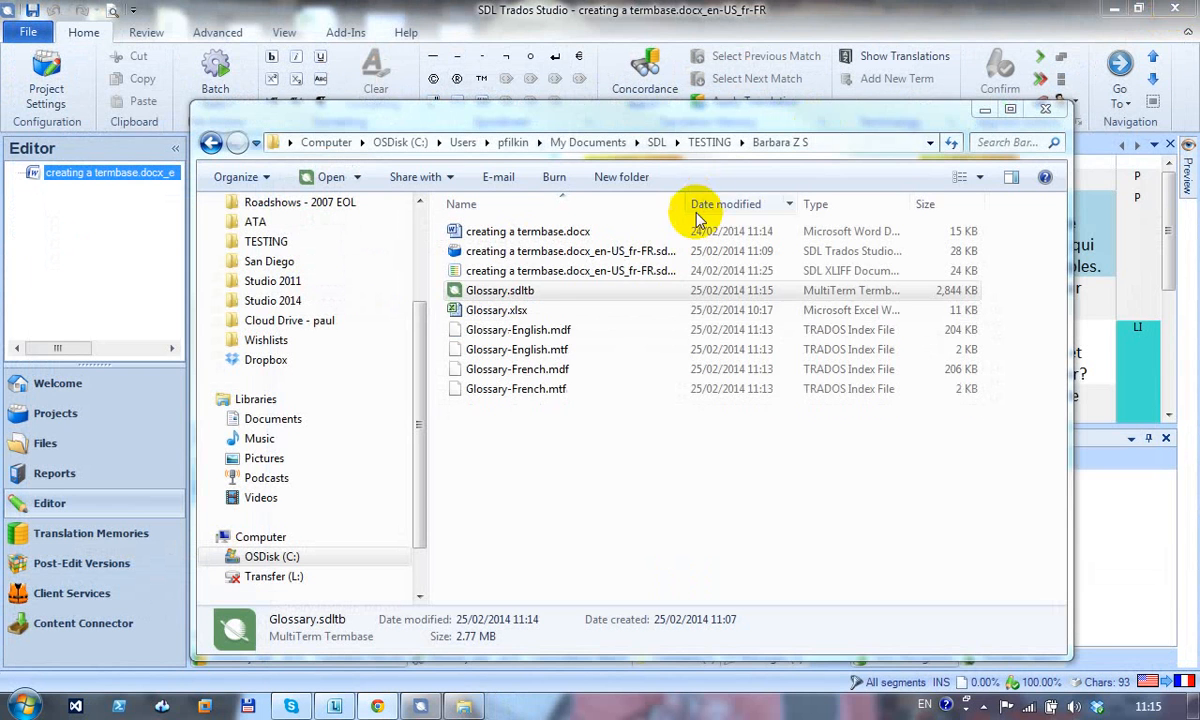
left_click(421, 706)
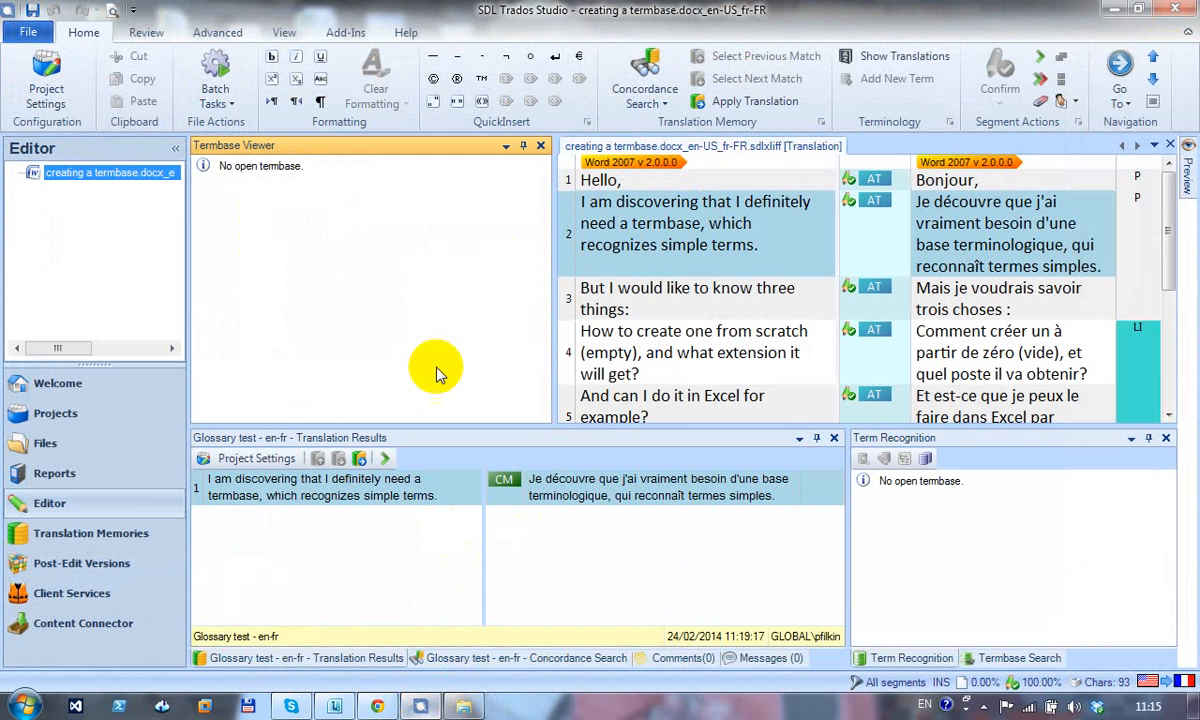
left_click(926, 459)
left_click(528, 340)
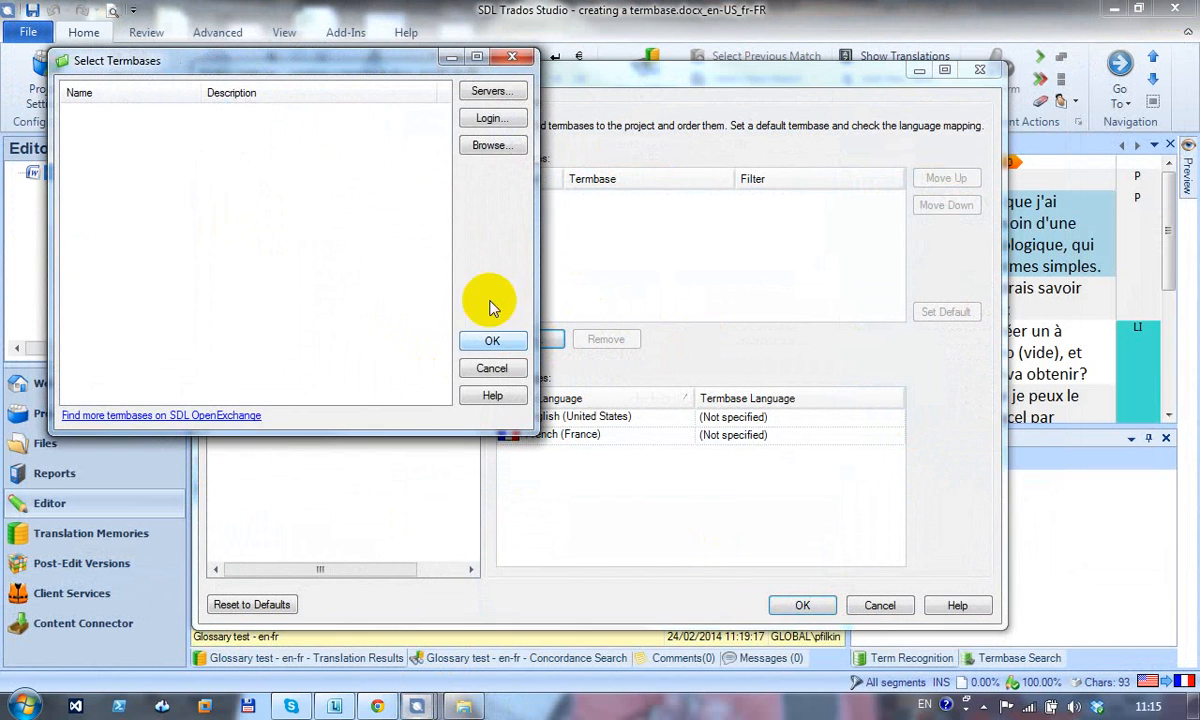
left_click(484, 146)
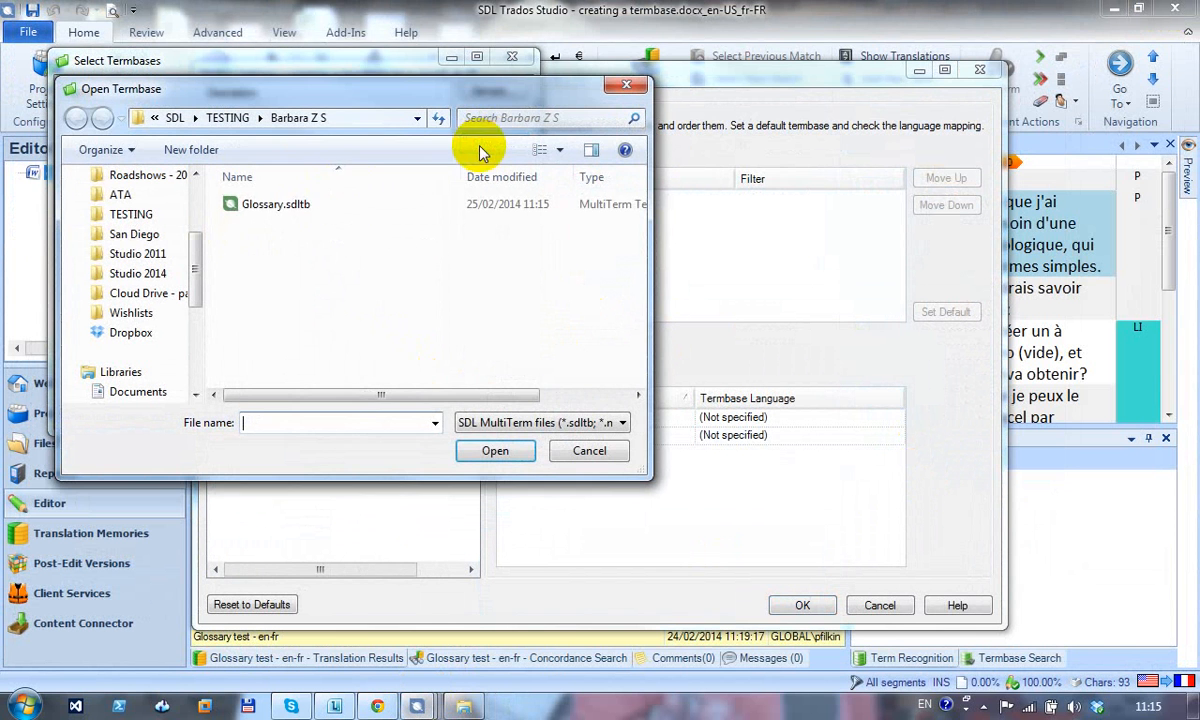
left_click(296, 207)
left_click(480, 455)
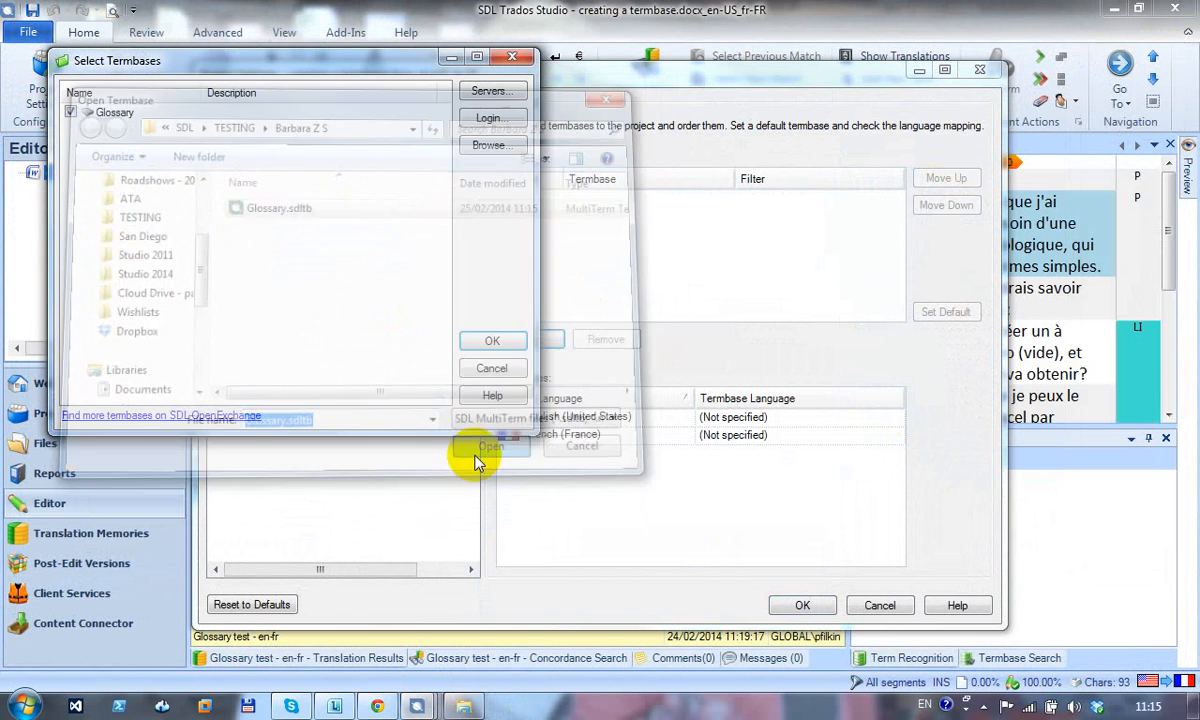
left_click(496, 340)
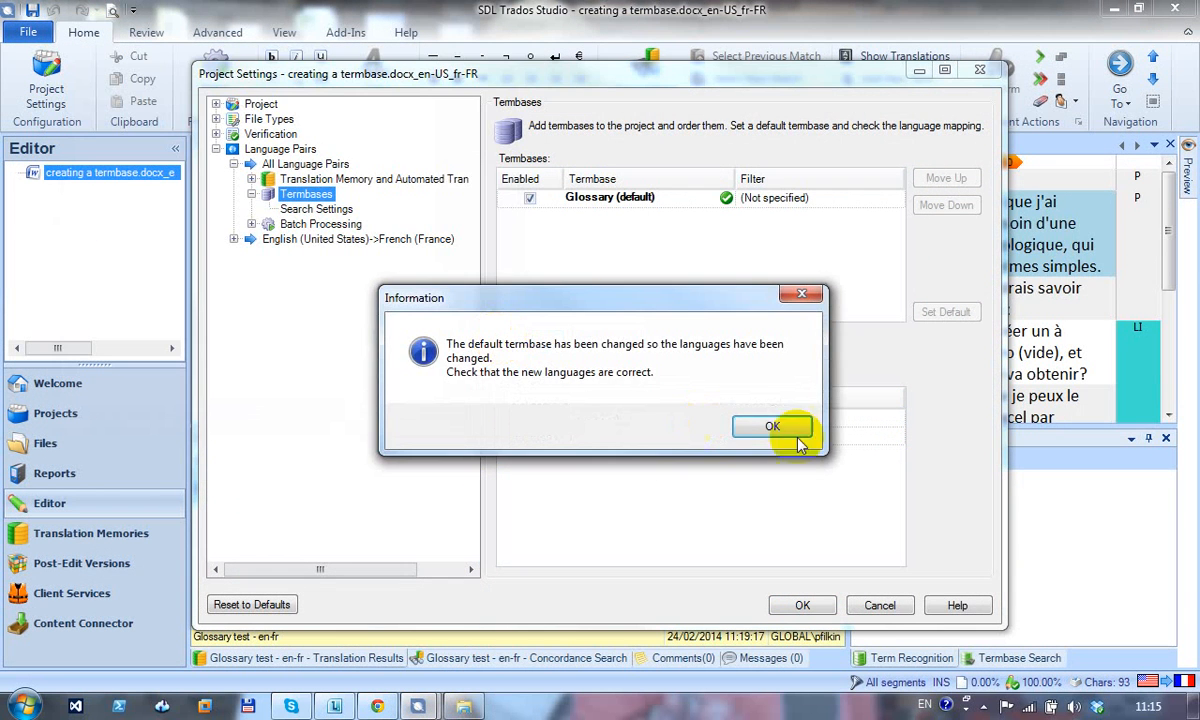
left_click(768, 425)
left_click(800, 607)
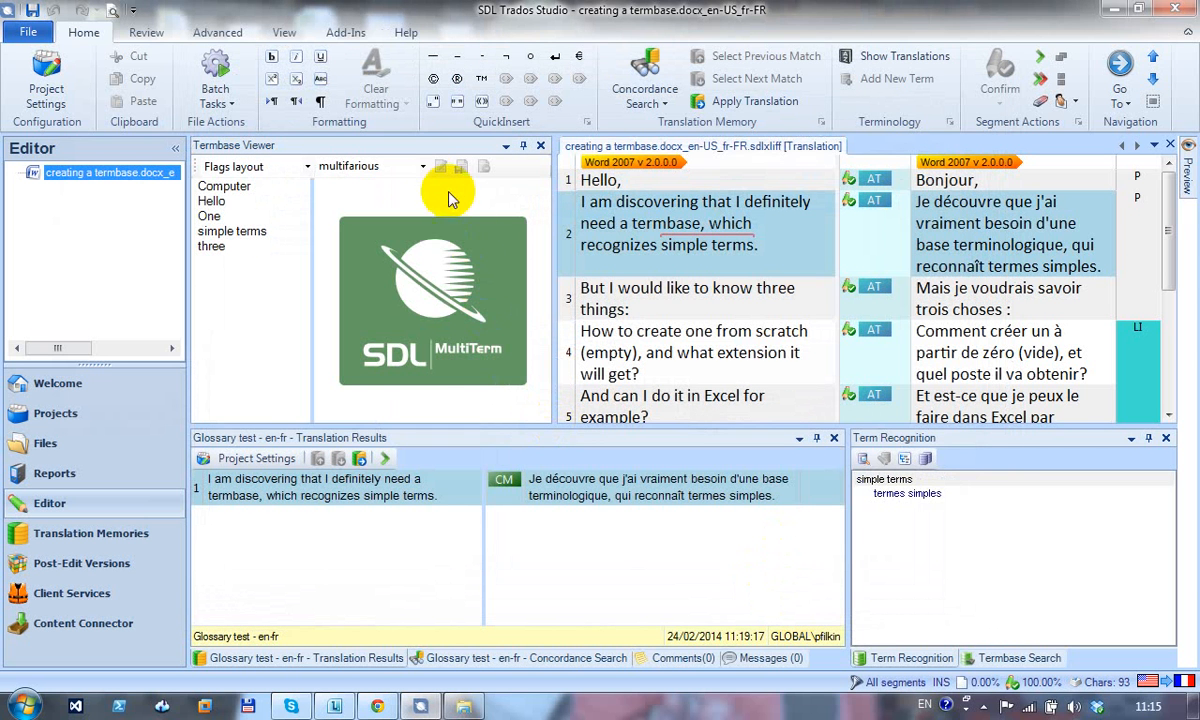
View the Computer entry, and add a new term pairing "termbase" with "base terminologique" from segment 2
left_click(224, 188)
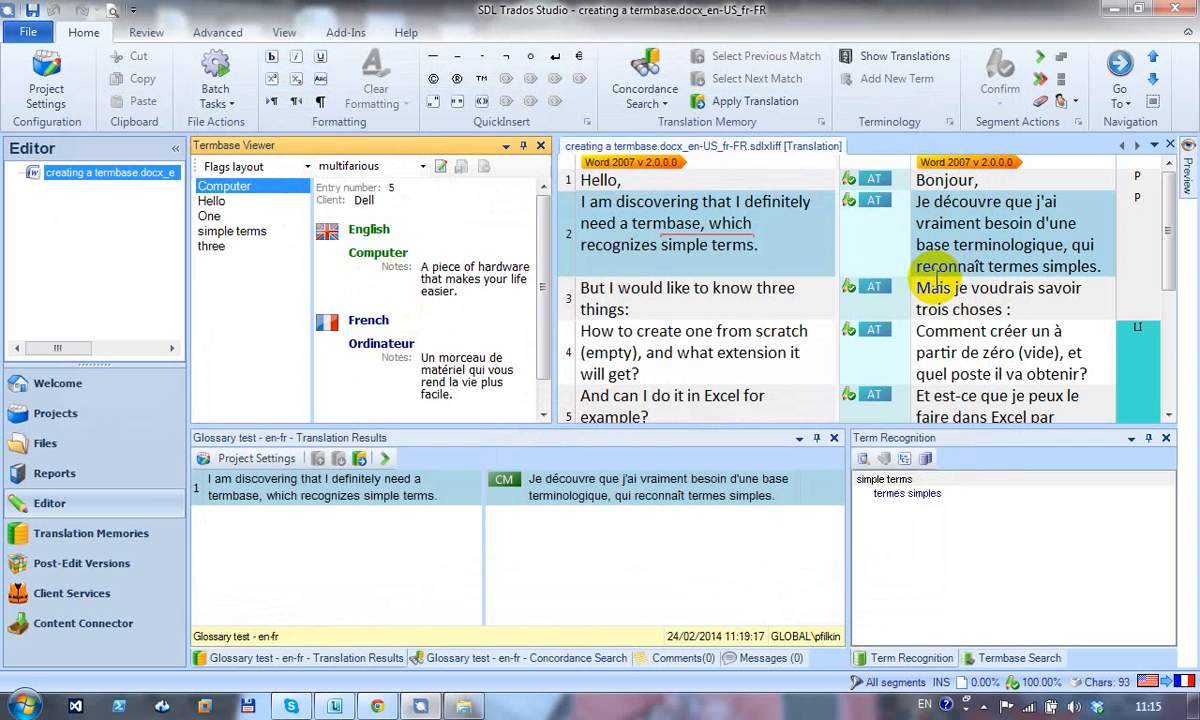
double_click(666, 225)
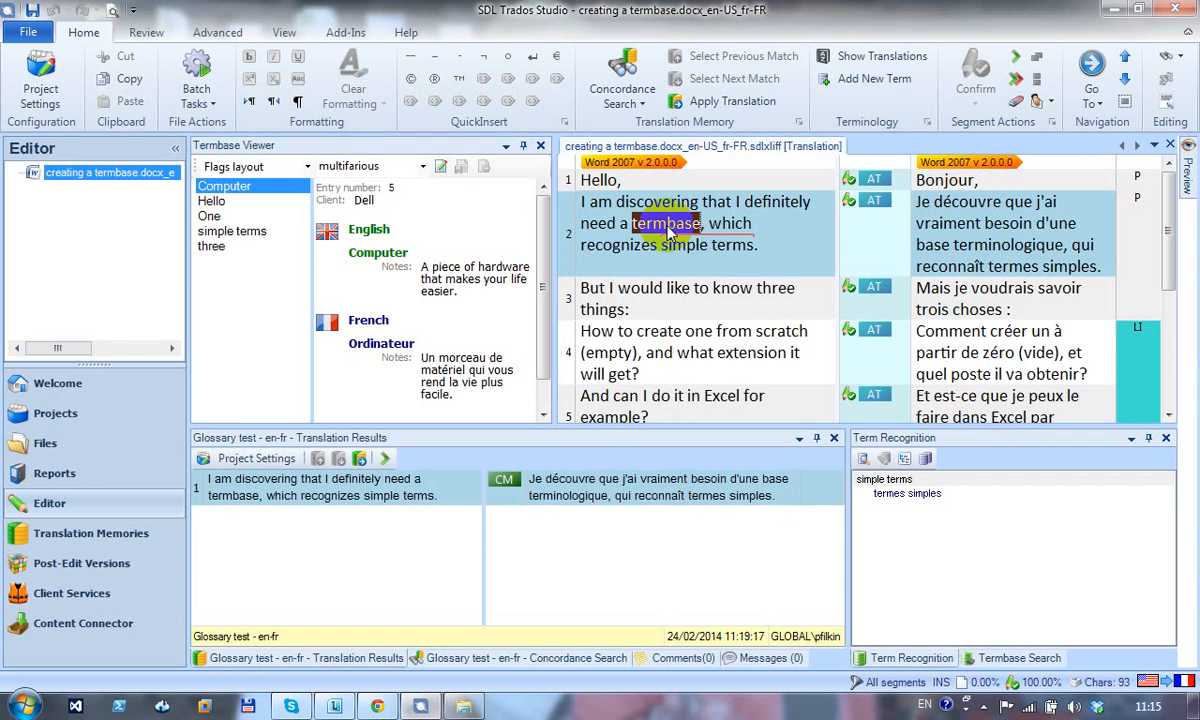
left_click(913, 245)
left_click_drag(914, 245, 1013, 258)
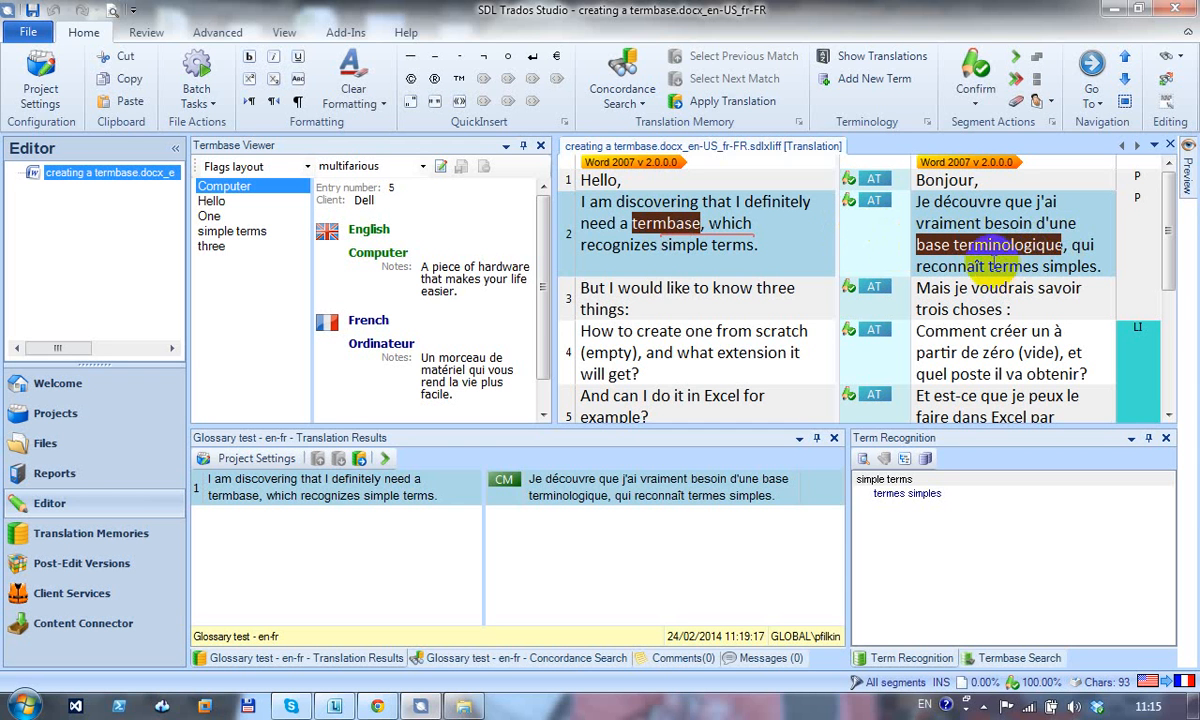
double_click(932, 248)
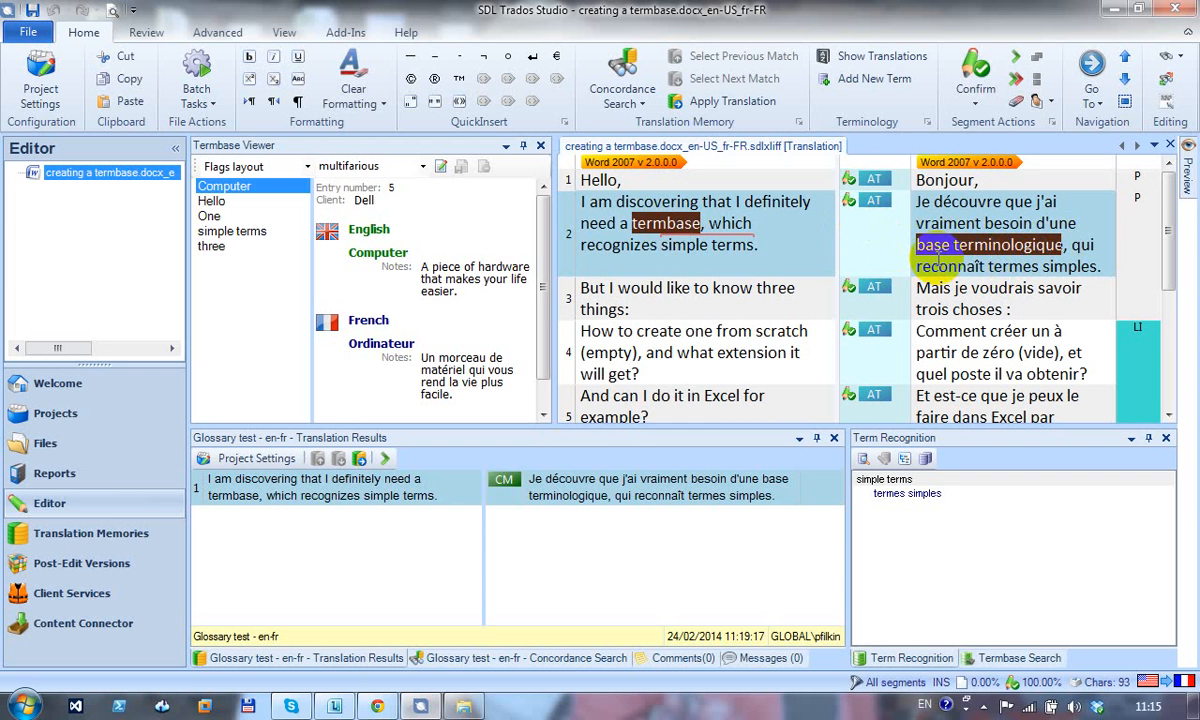
right_click(944, 248)
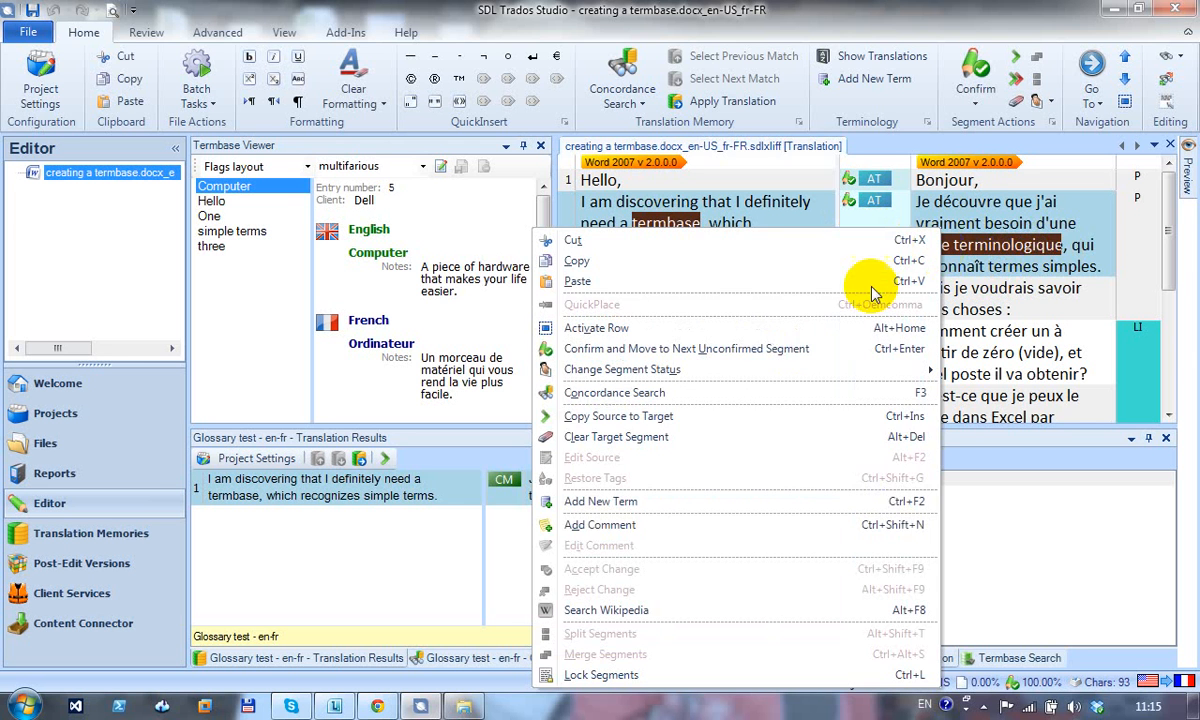
left_click(751, 509)
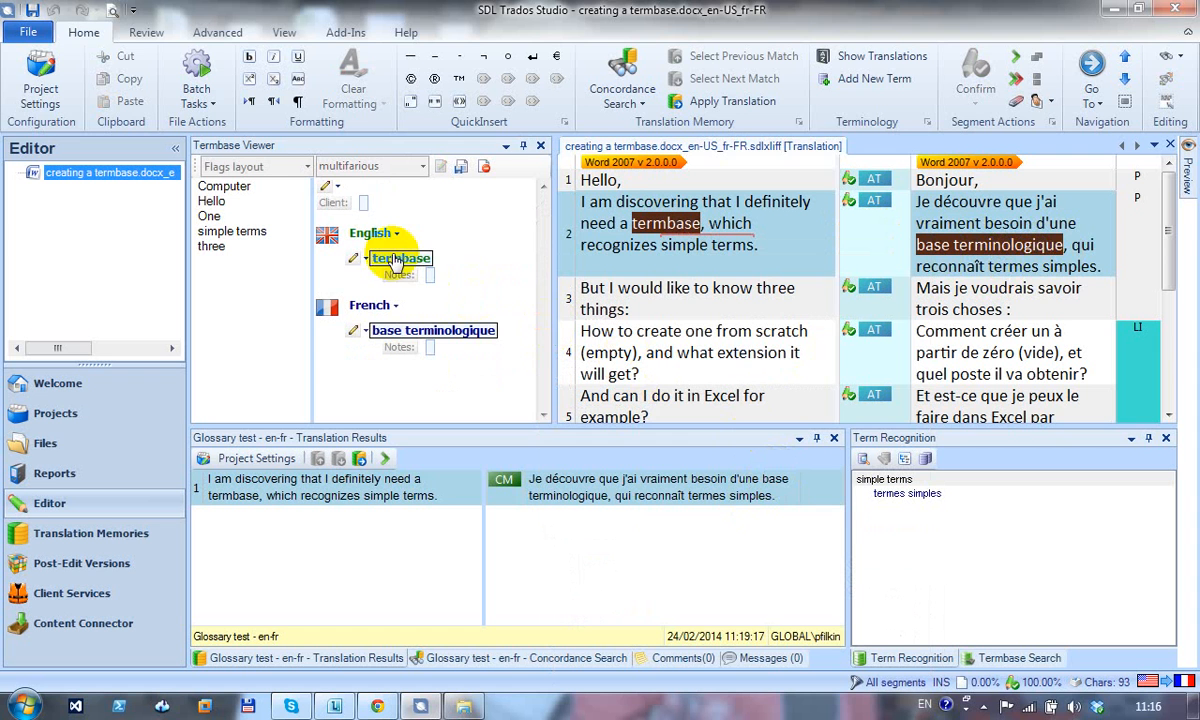
Set the new entry's Client to "proZ" and its English note to "Custom dictionary to help you organise your glossaries"
left_click(365, 203)
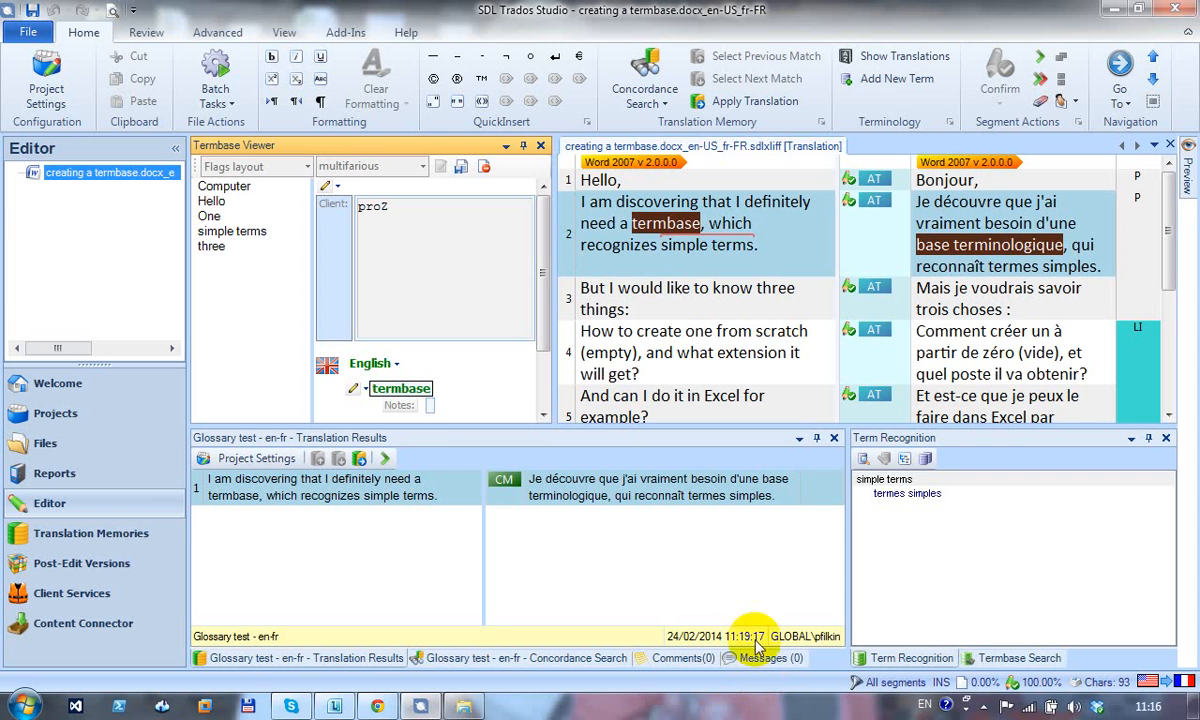
left_click(429, 408)
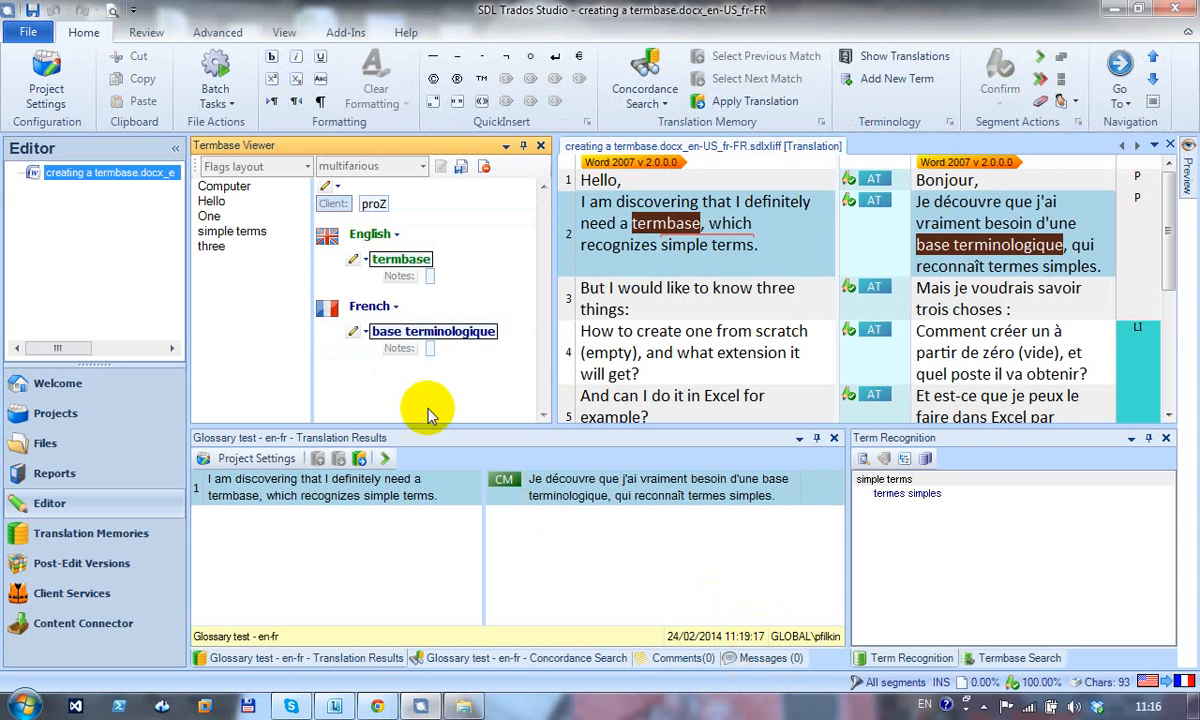
left_click(430, 280)
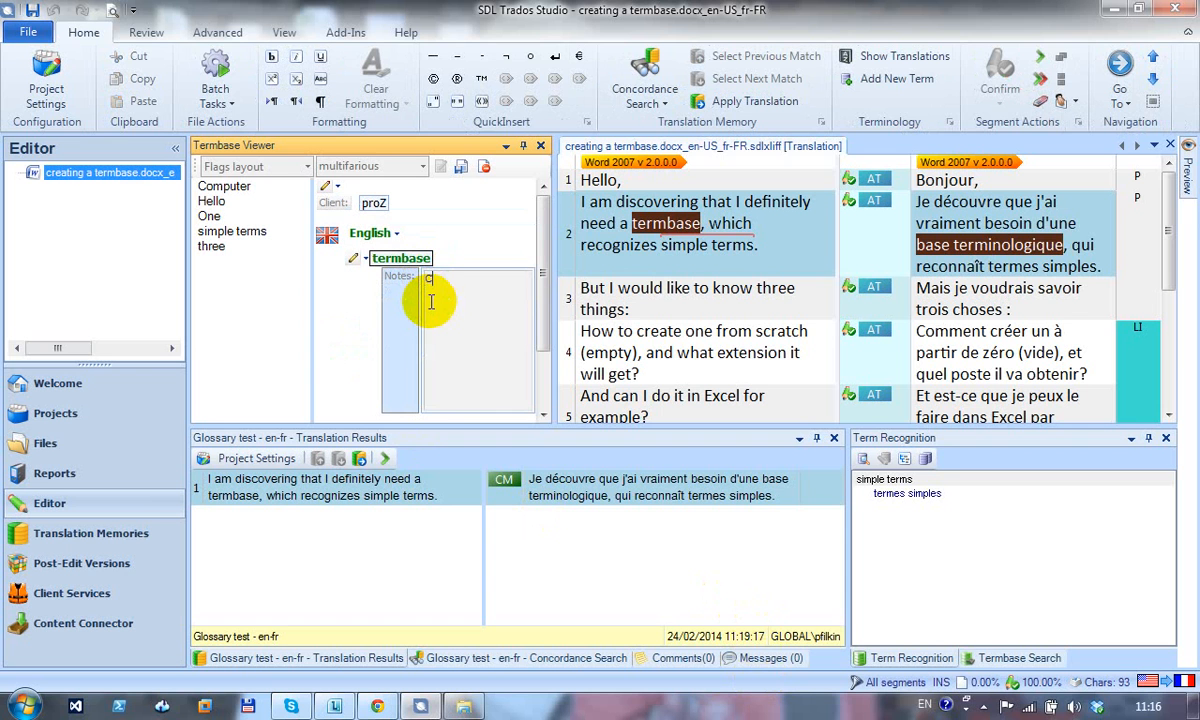
type("Custom disction")
type("nary")
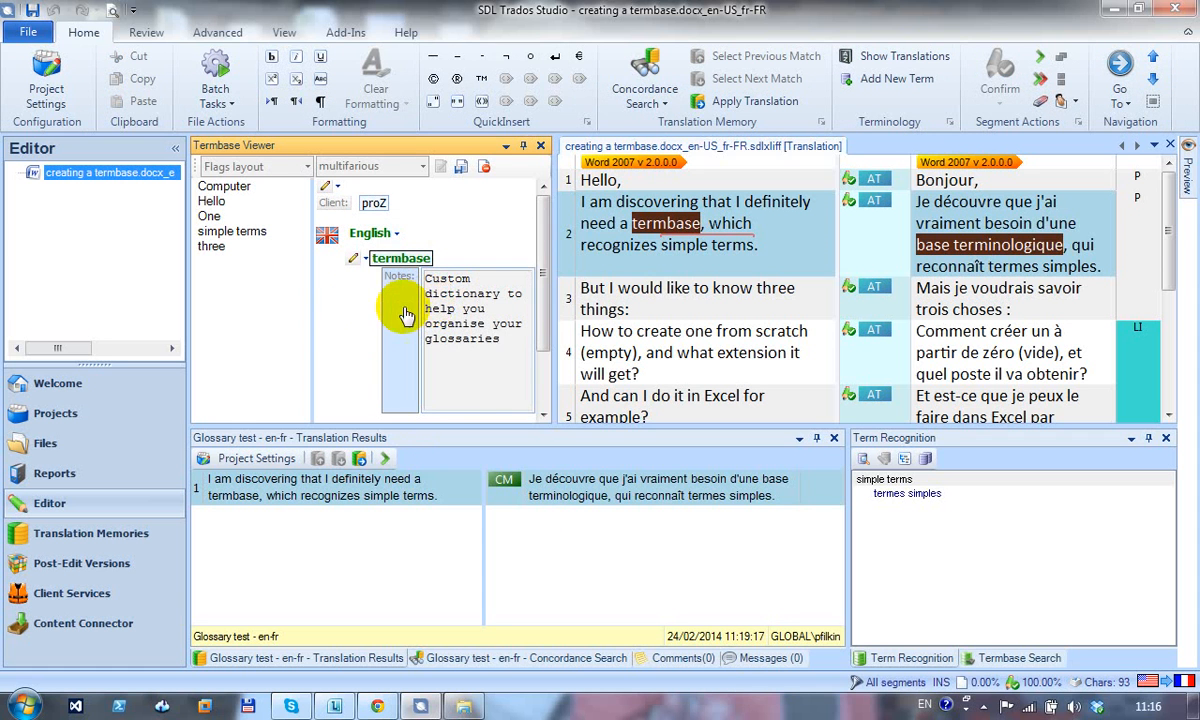
left_click(350, 292)
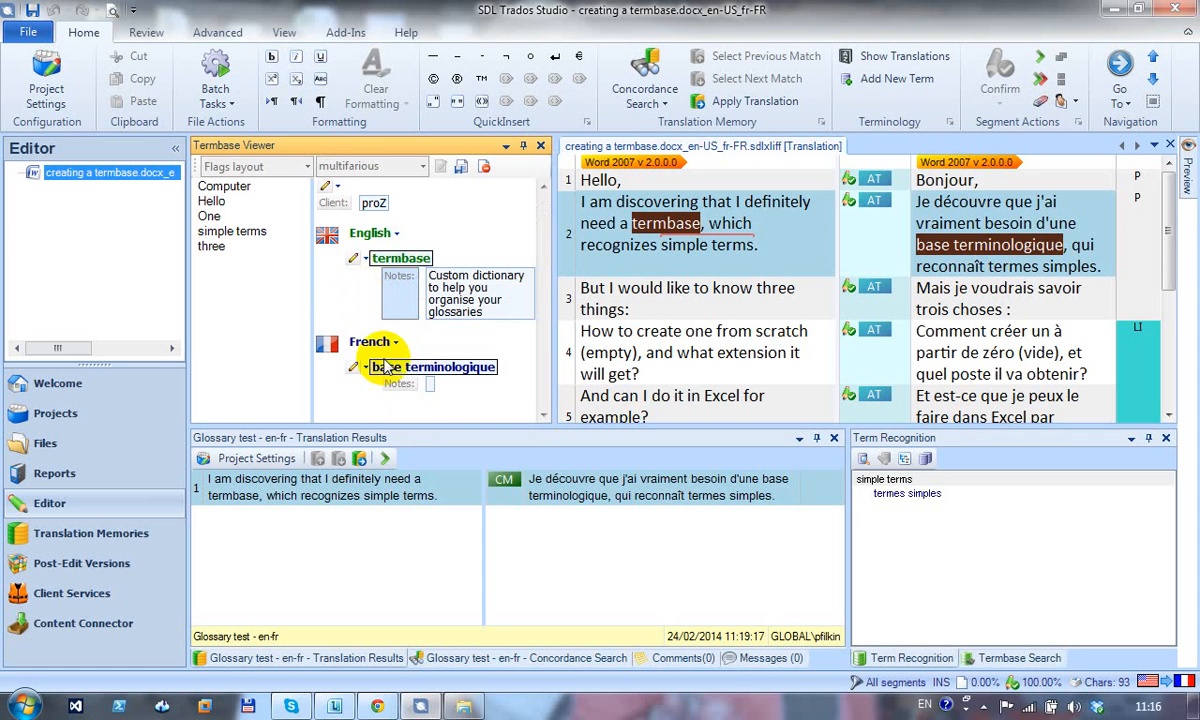
Enter "Dictionnaire personnalisé pour vous aider à organiser vos glossaires" as the French note and save the termbase entry
left_click(476, 298)
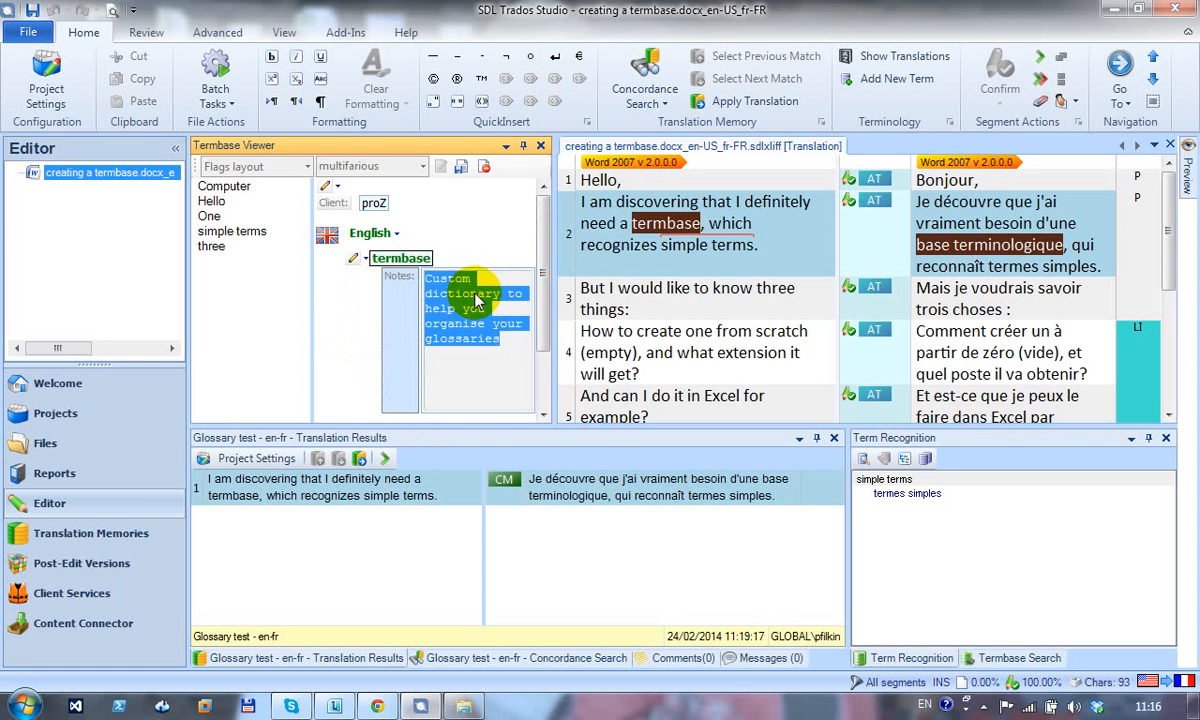
left_click(1097, 220)
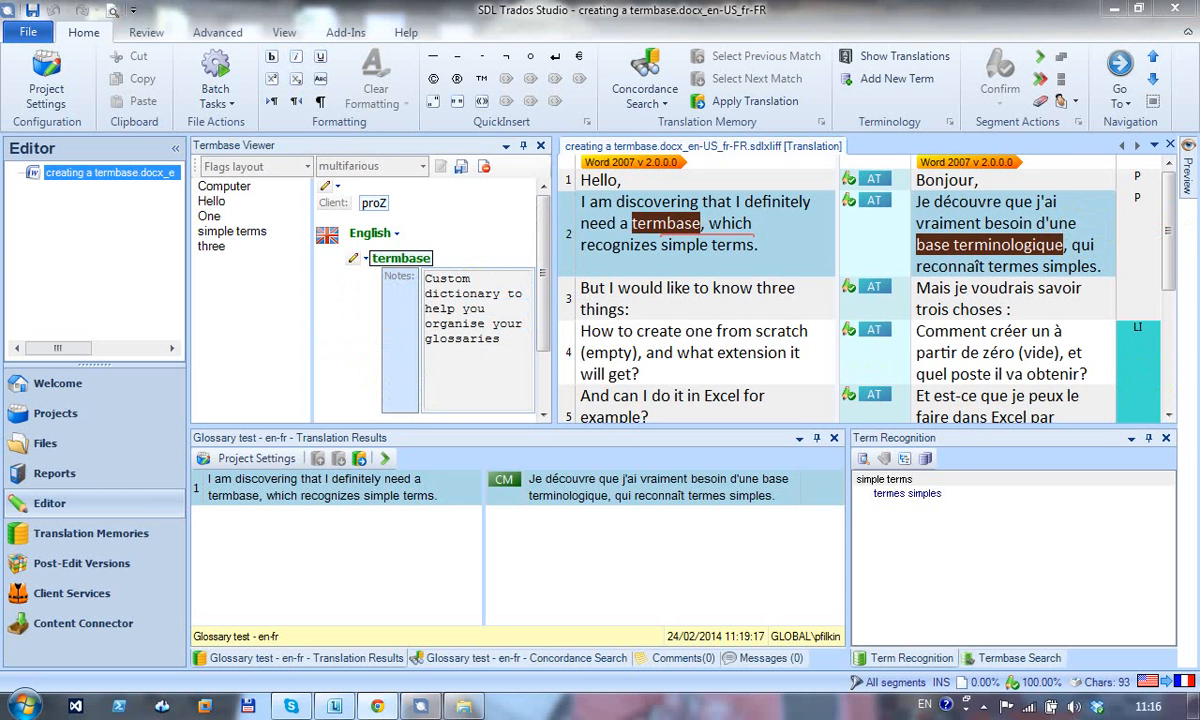
left_click(348, 336)
left_click(425, 384)
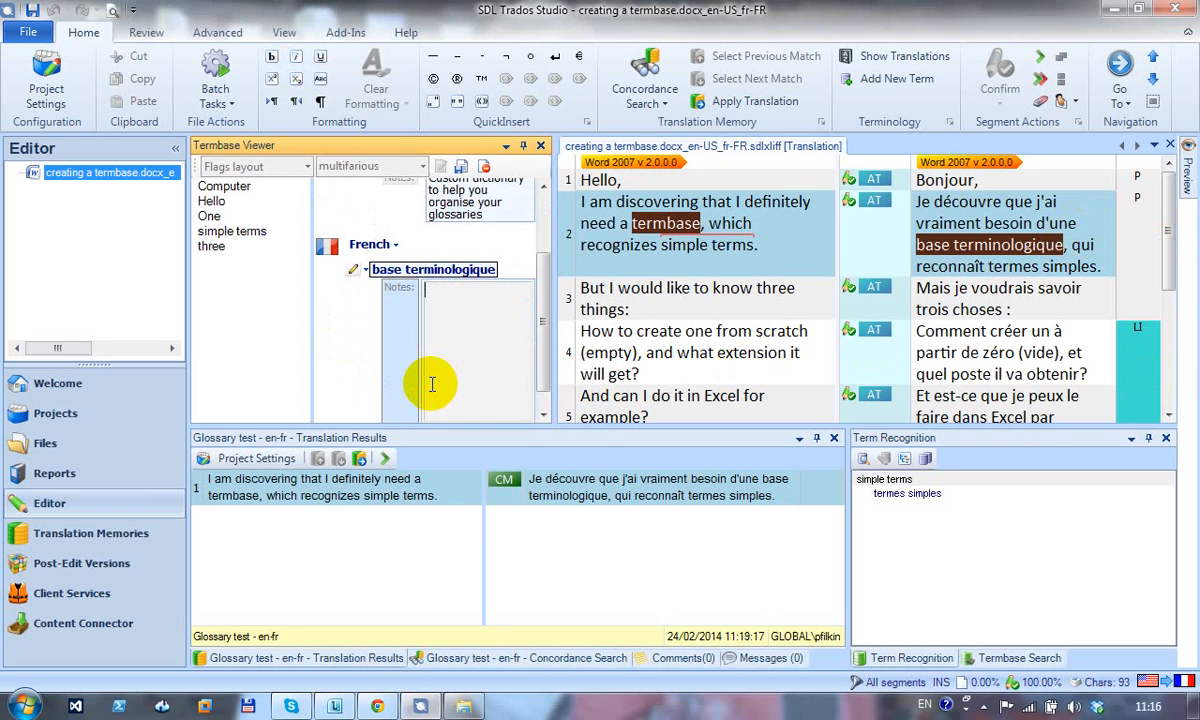
type("Dictionnaire personnalisé pour vous aider à organiser vos glossaires")
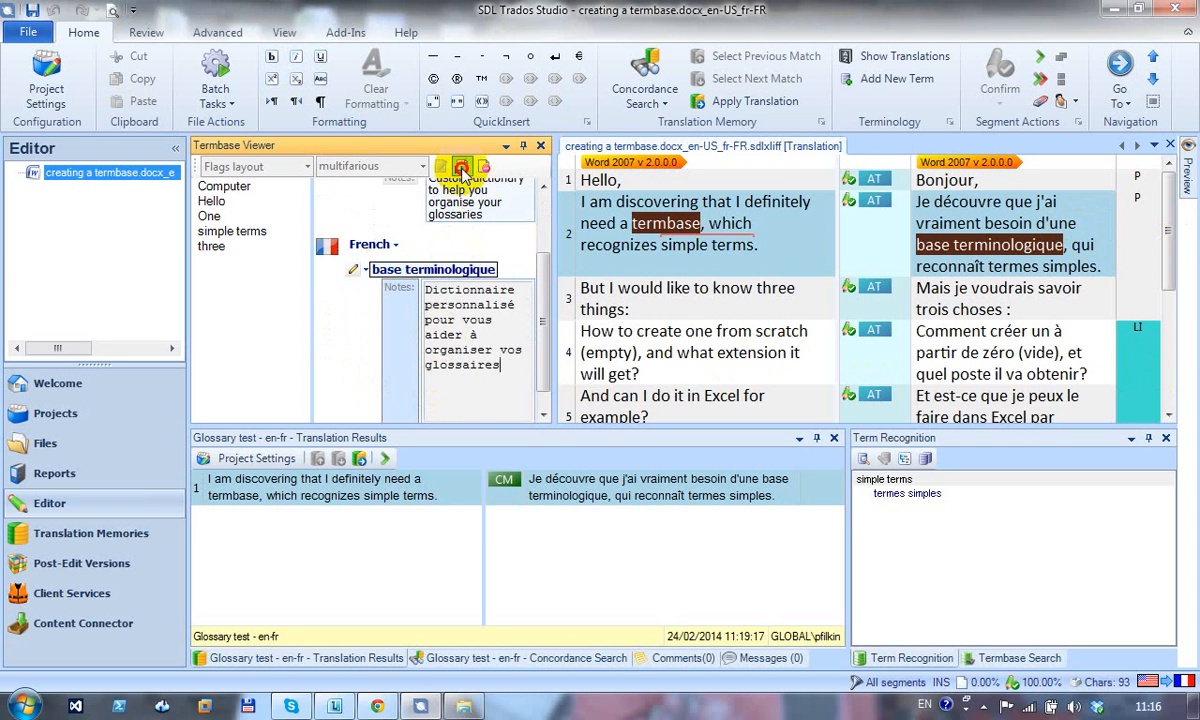
left_click(461, 167)
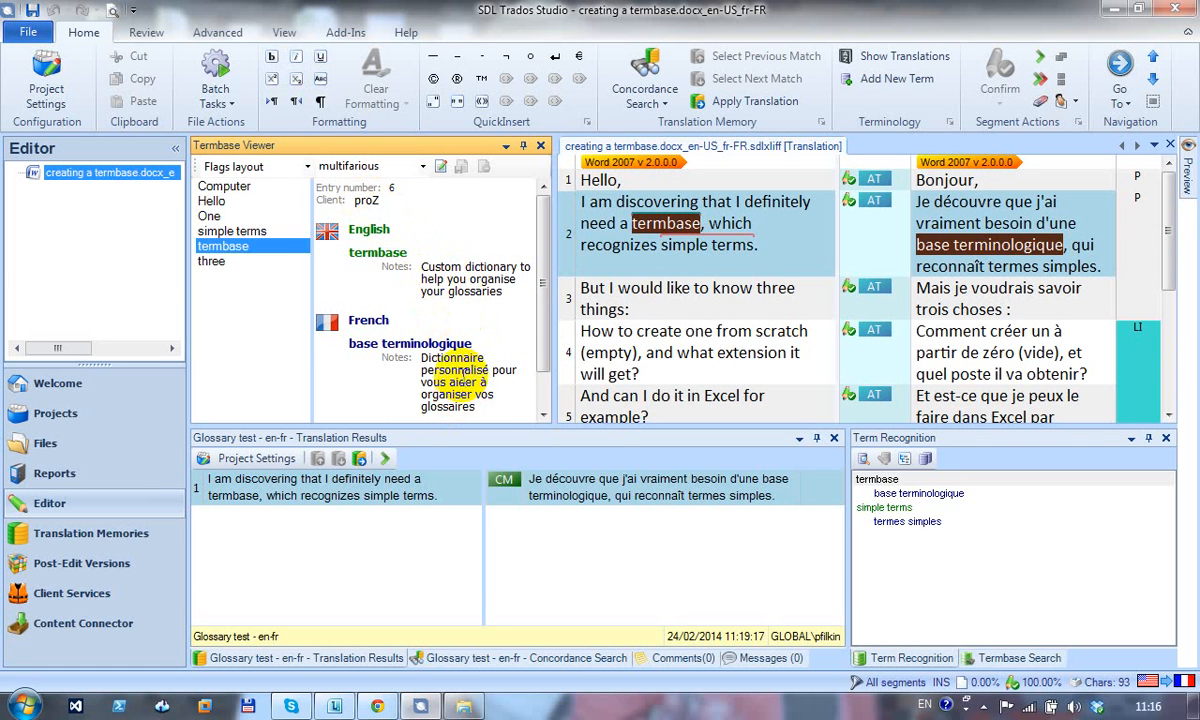
Check the recognised terms of segment 3, and look at the termbase's files in Total Commander
left_click(1040, 250)
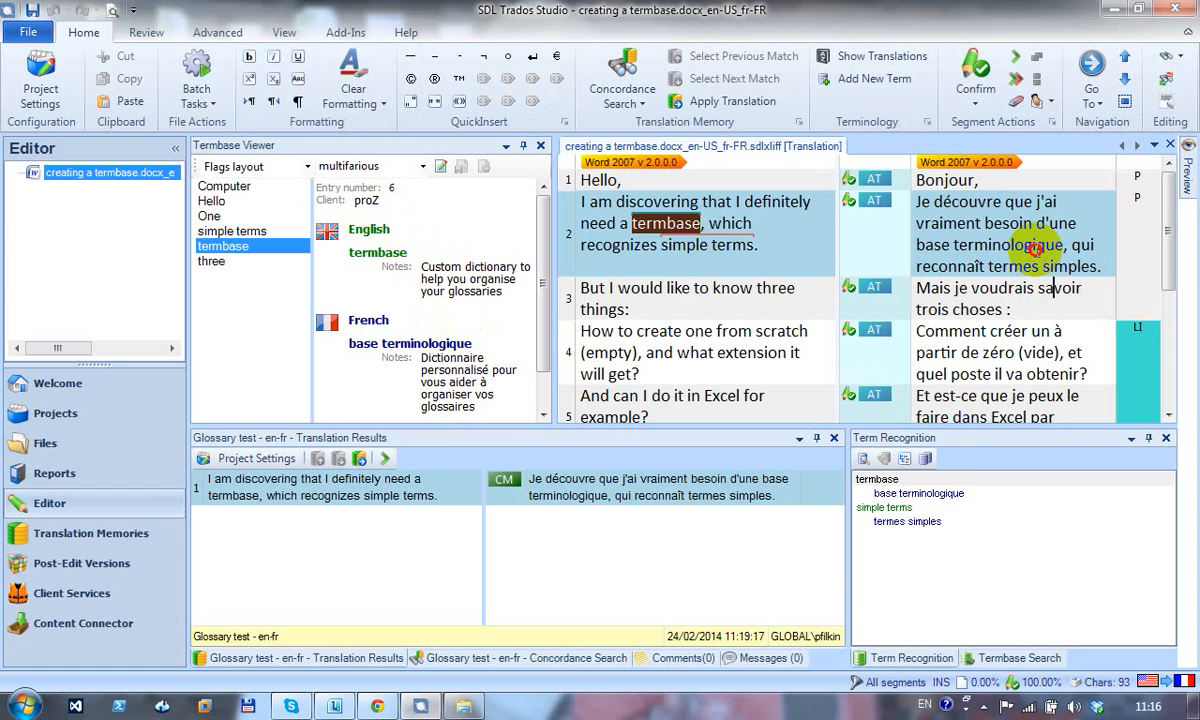
left_click(1005, 290)
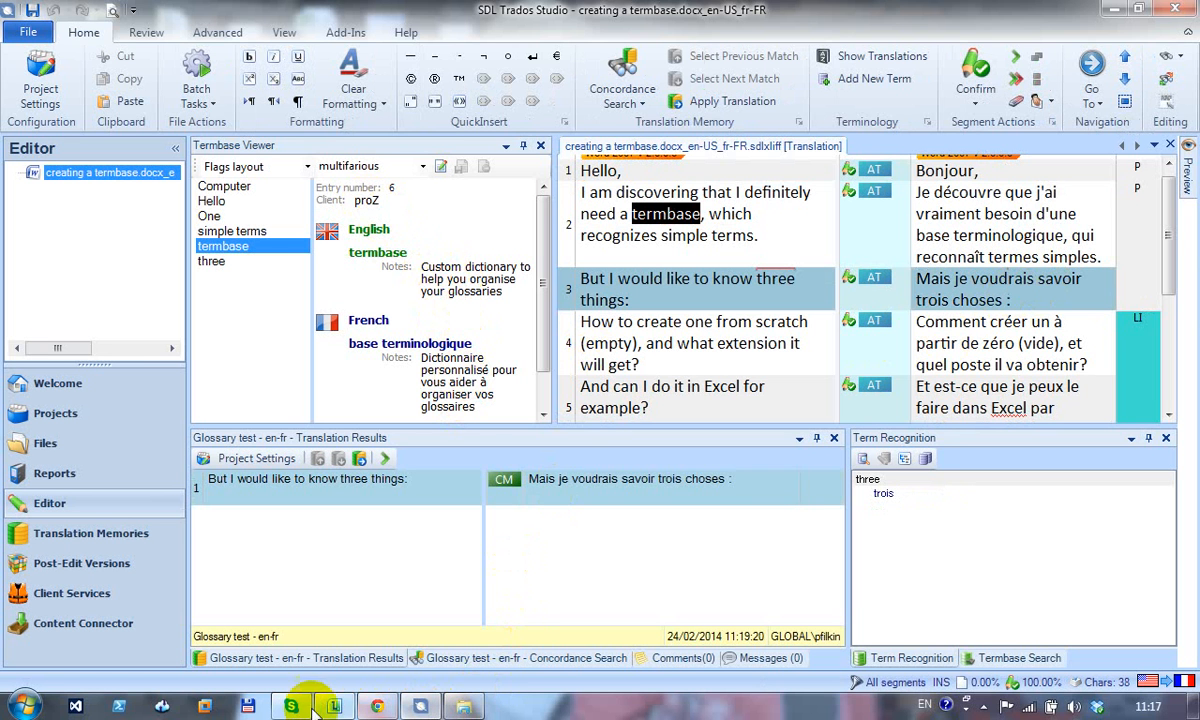
left_click(249, 706)
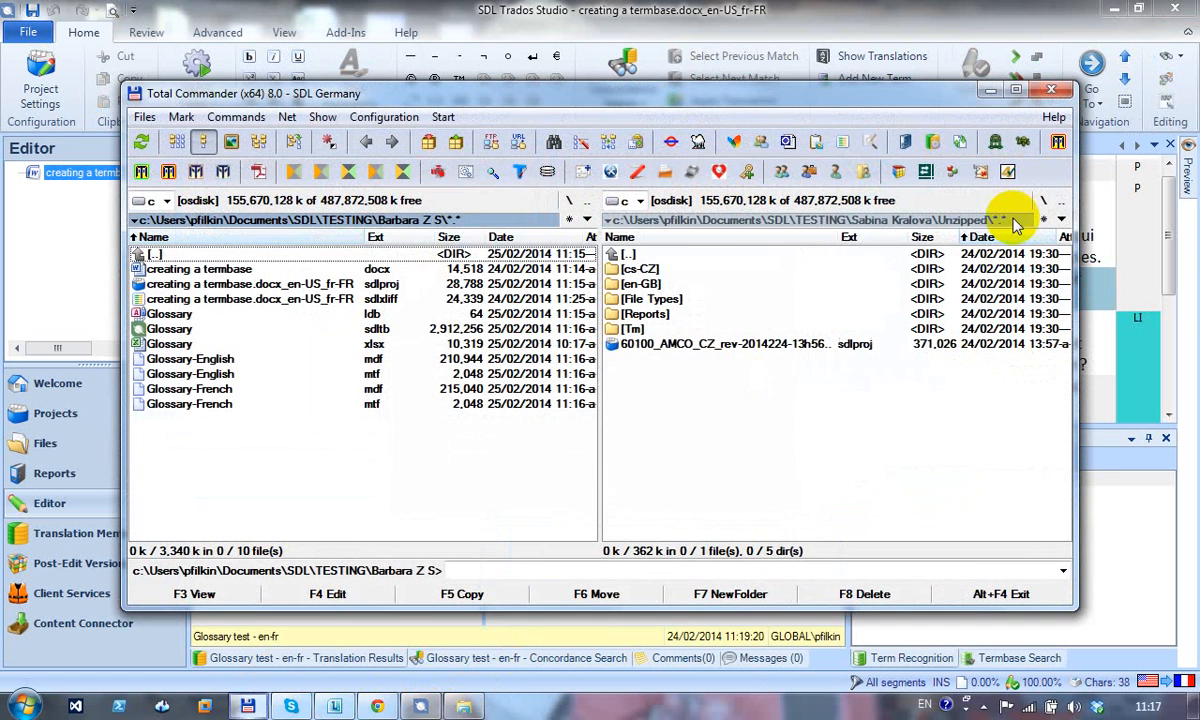
left_click(990, 90)
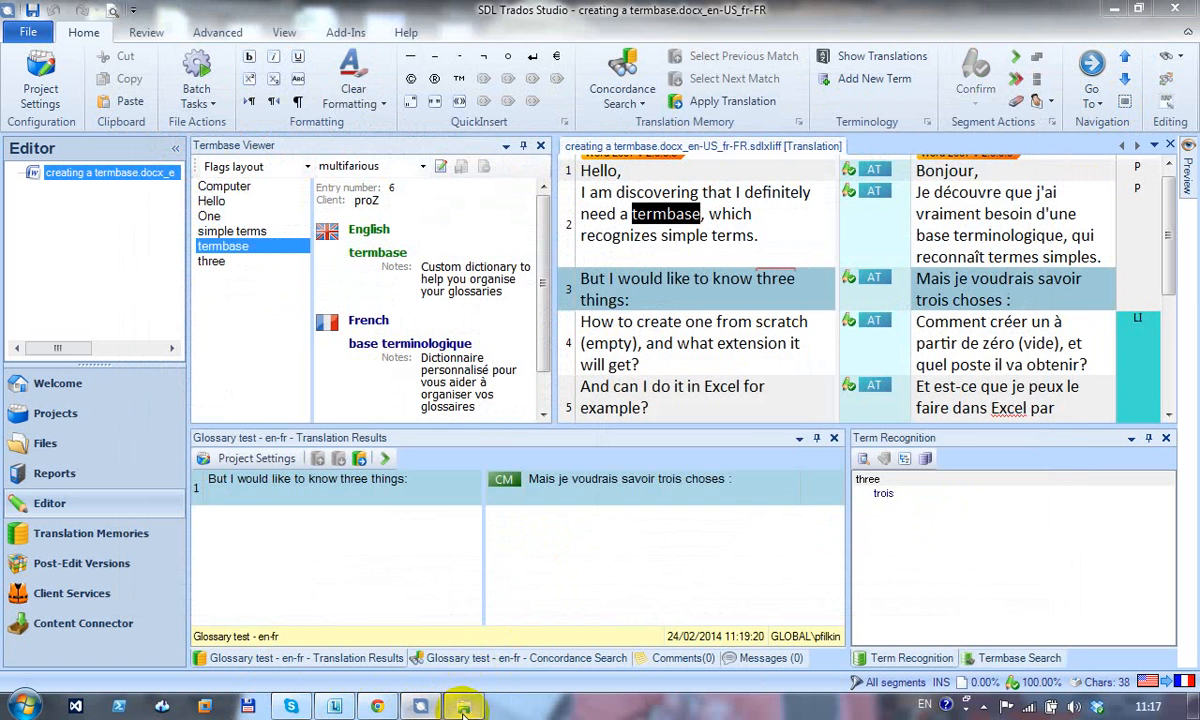
Reopen the Glossary termbase in SDL MultiTerm, reorganize it without encrypting entries and return to its terms
left_click(463, 706)
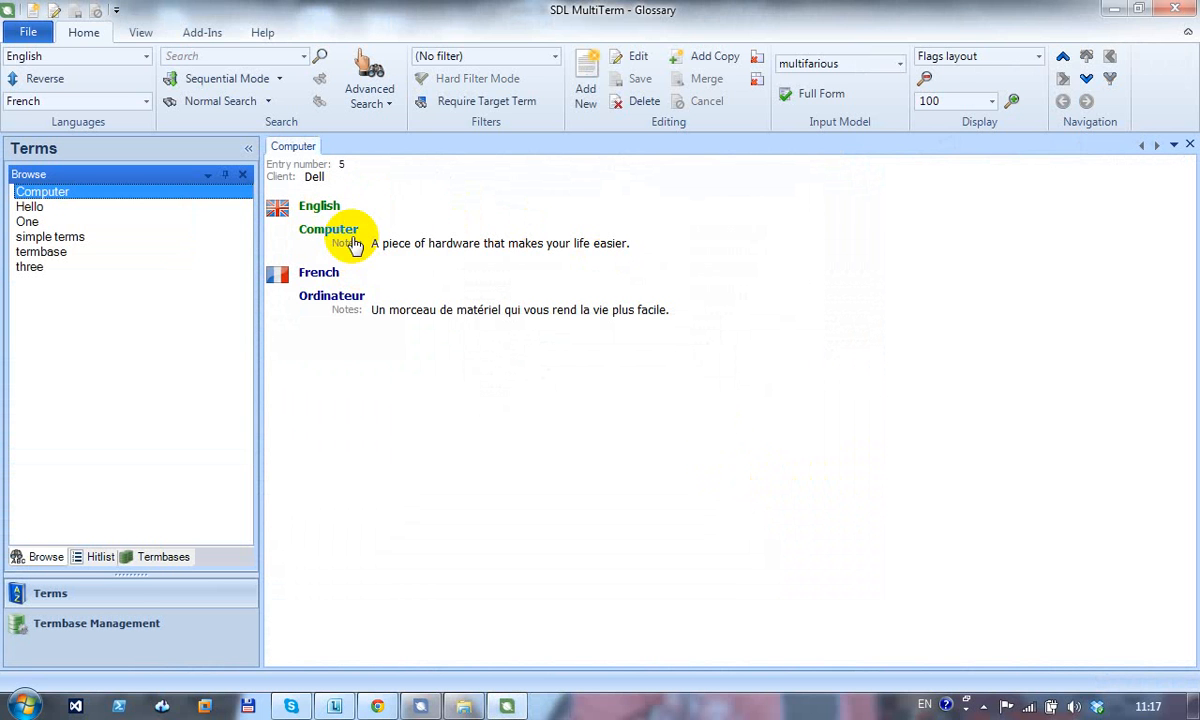
left_click(115, 627)
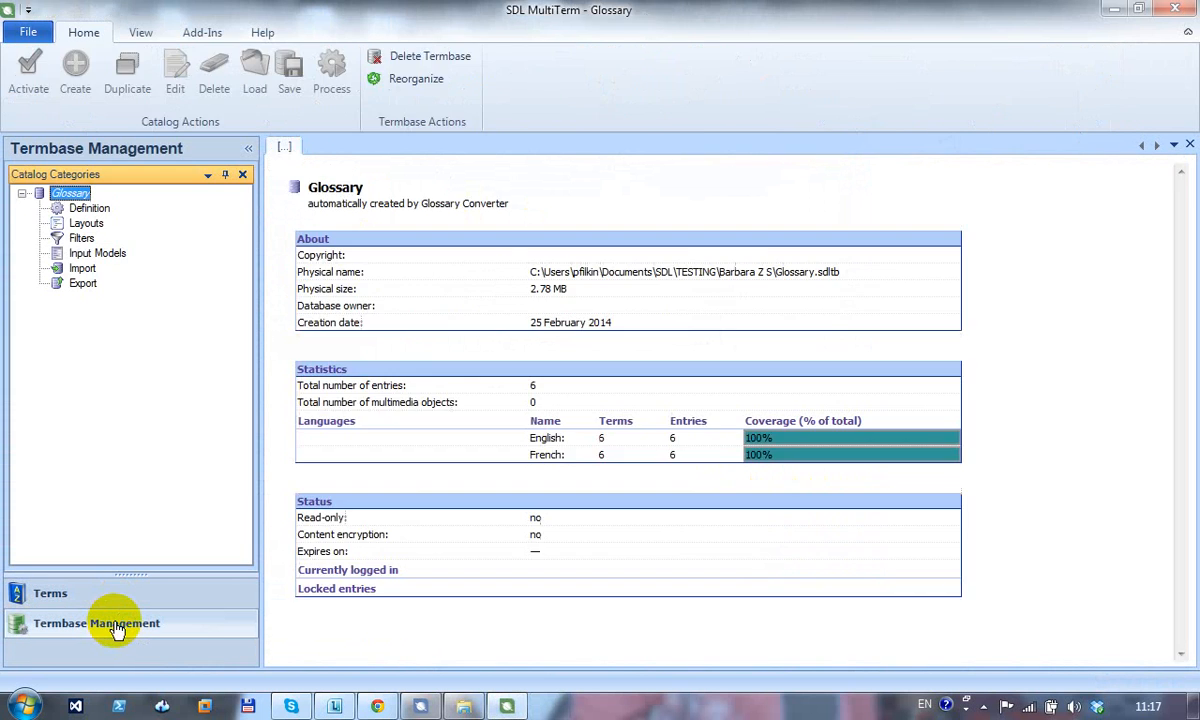
left_click(412, 80)
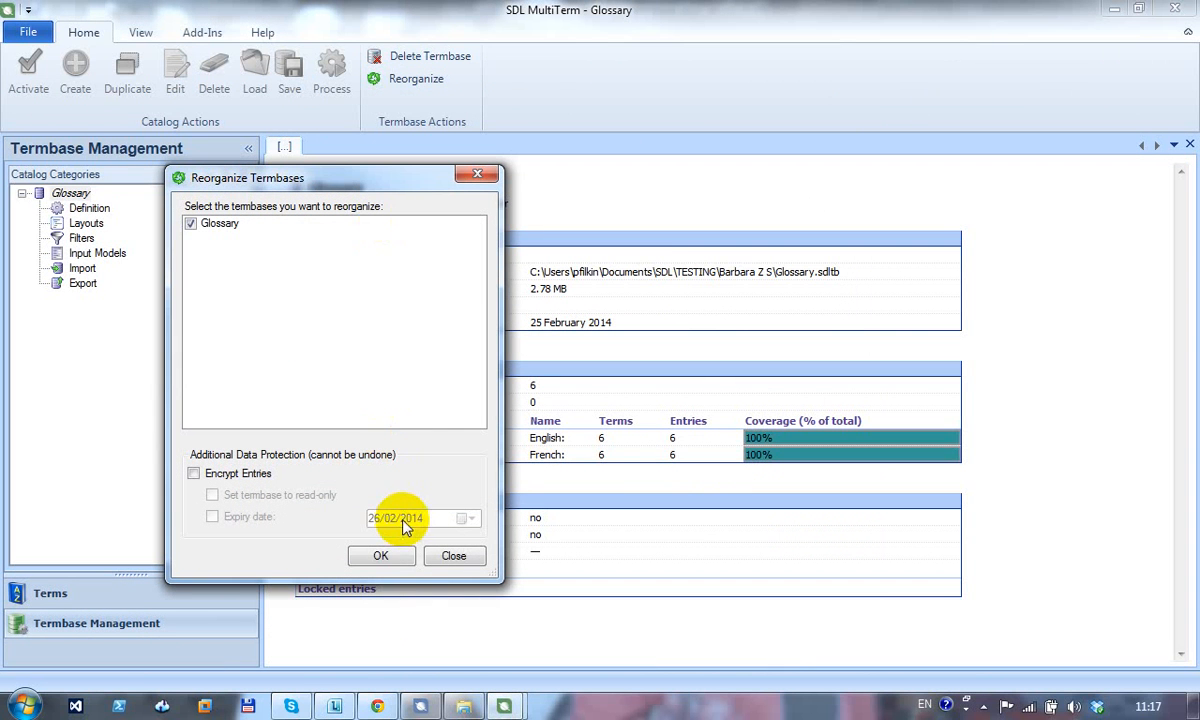
left_click(381, 556)
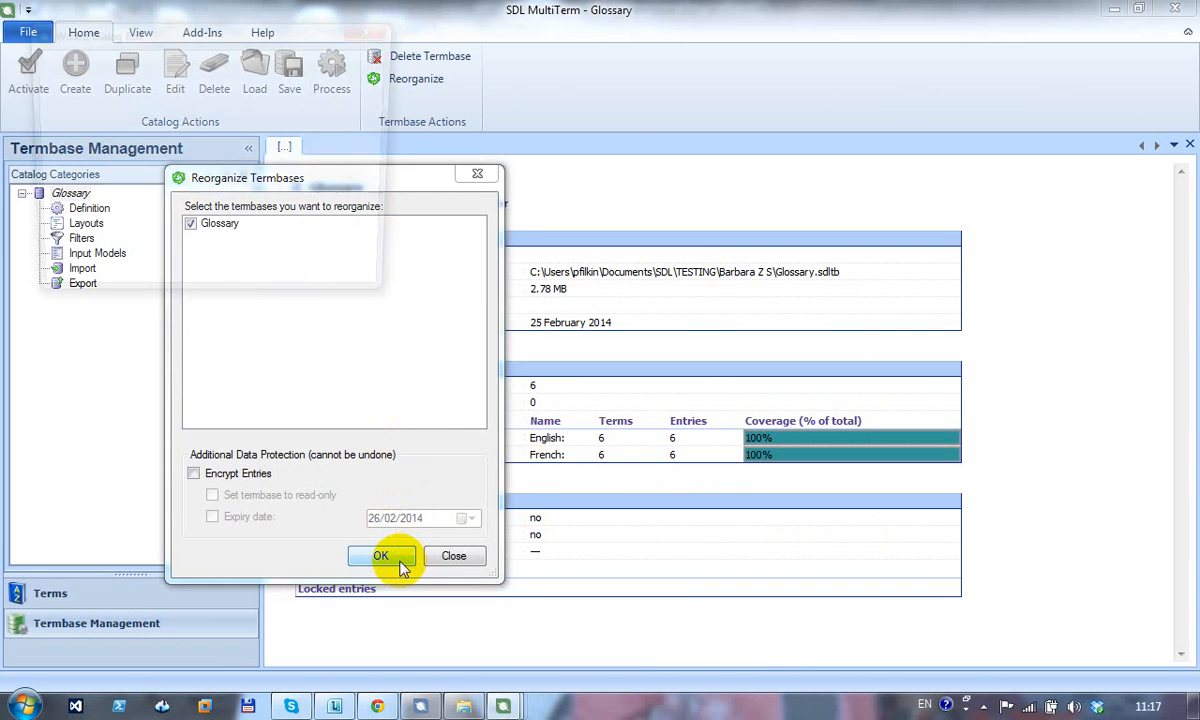
left_click(255, 283)
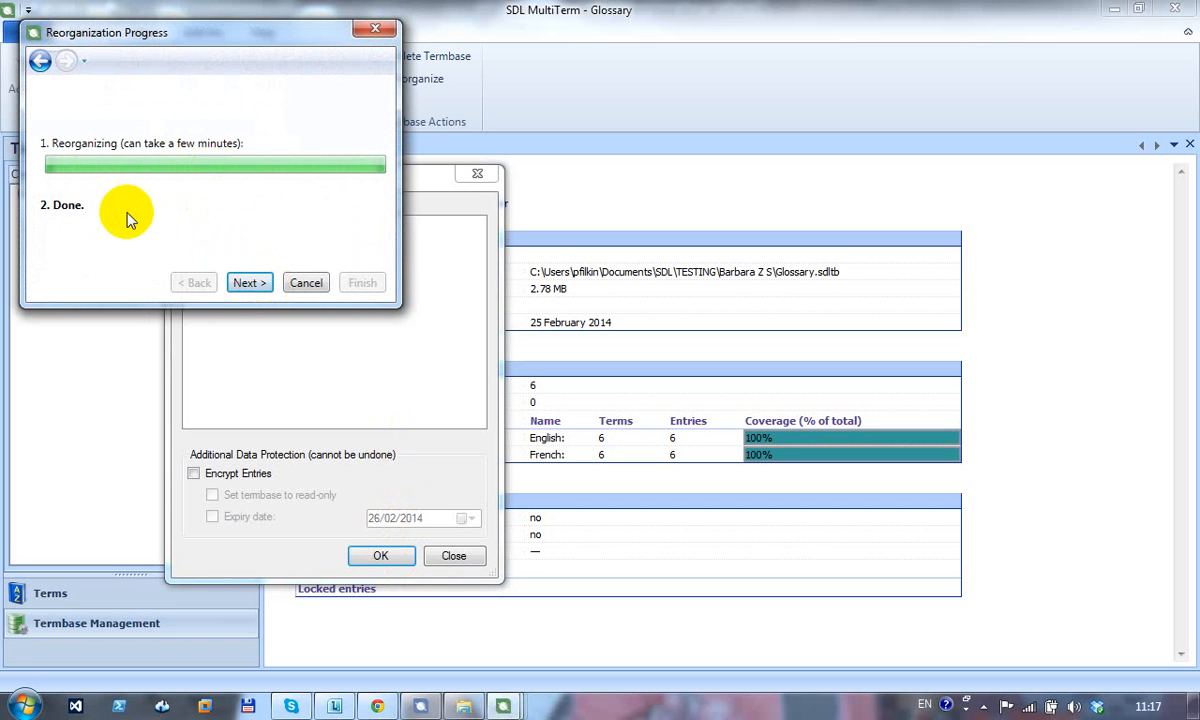
left_click(249, 286)
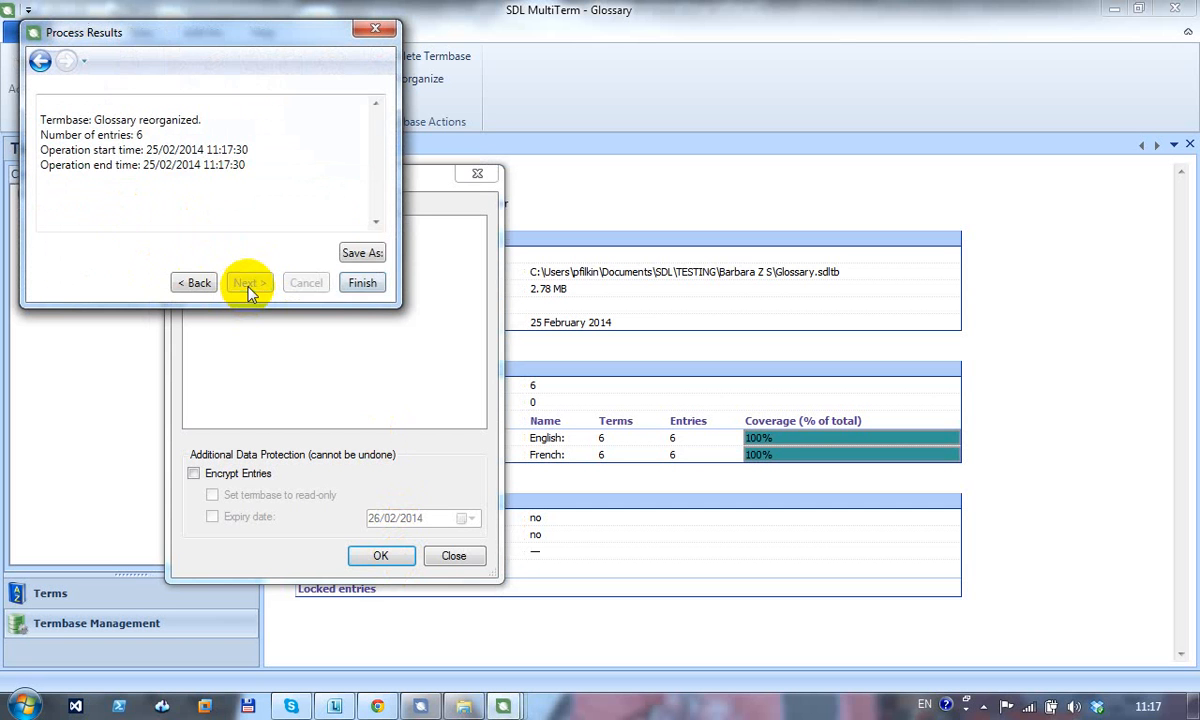
left_click(364, 286)
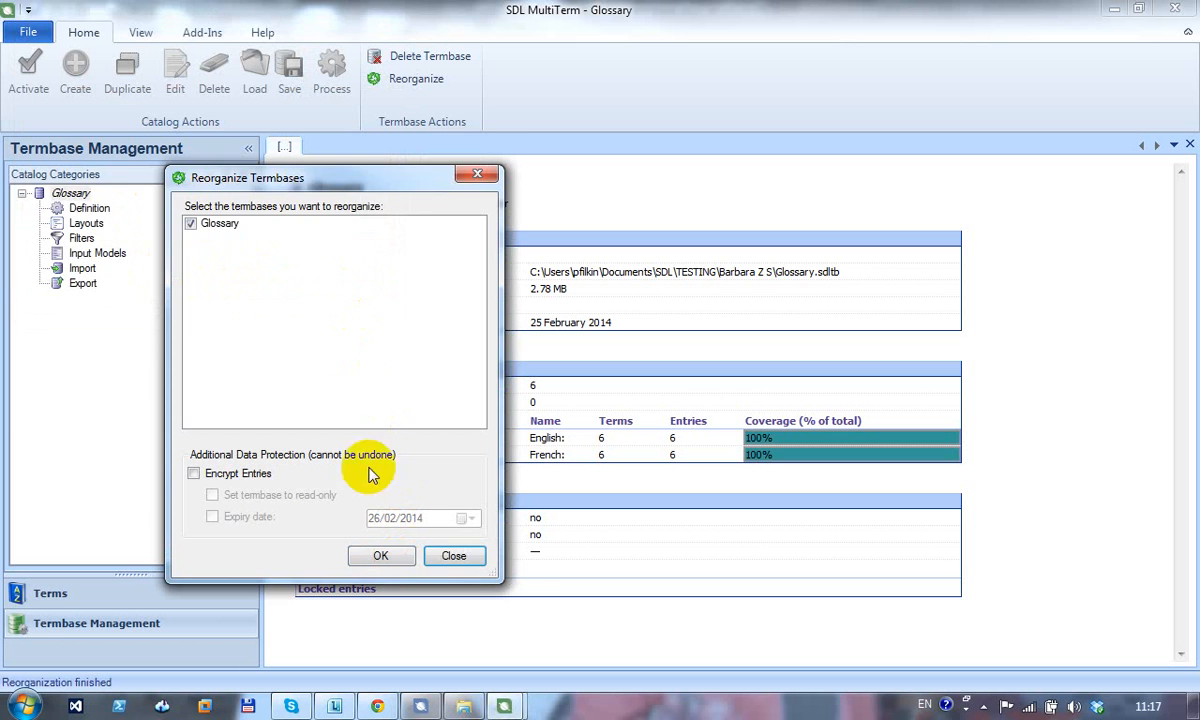
left_click(465, 557)
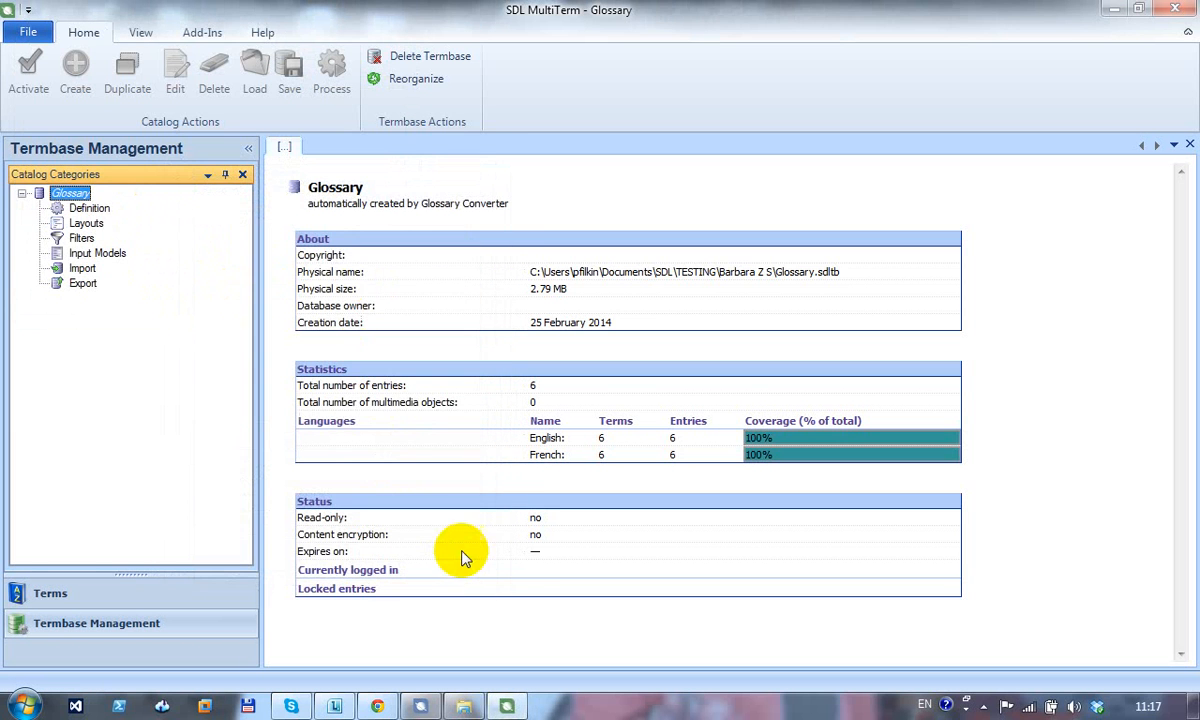
left_click(90, 600)
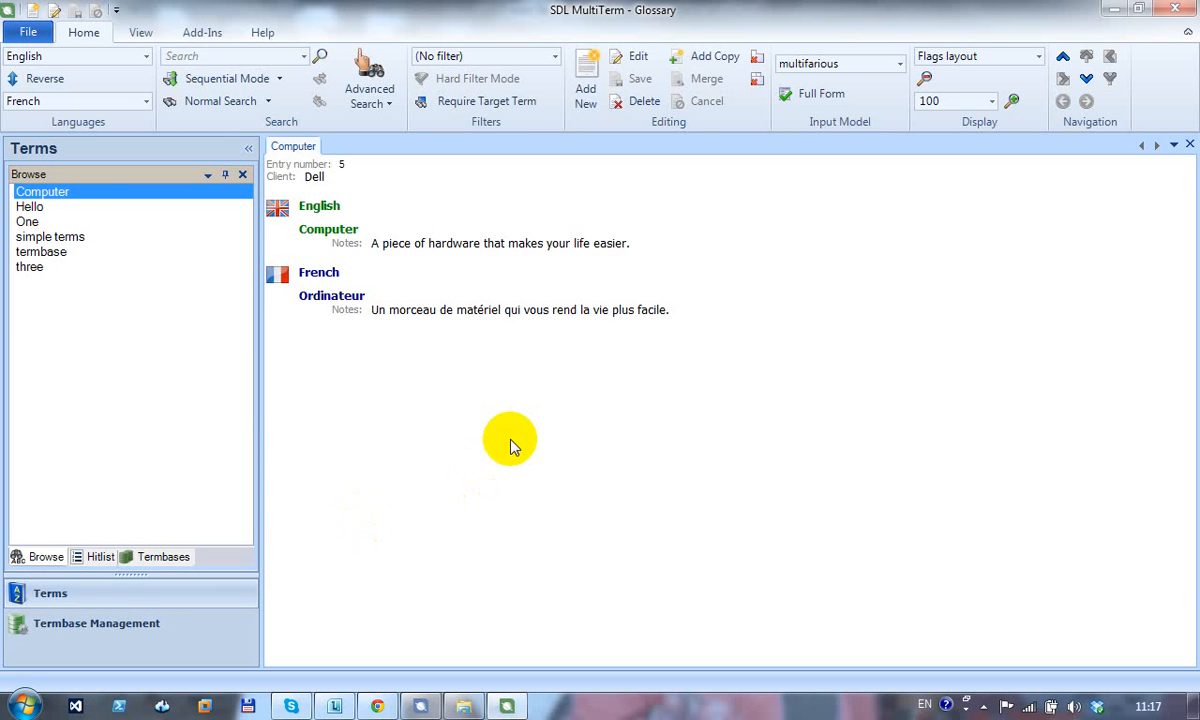